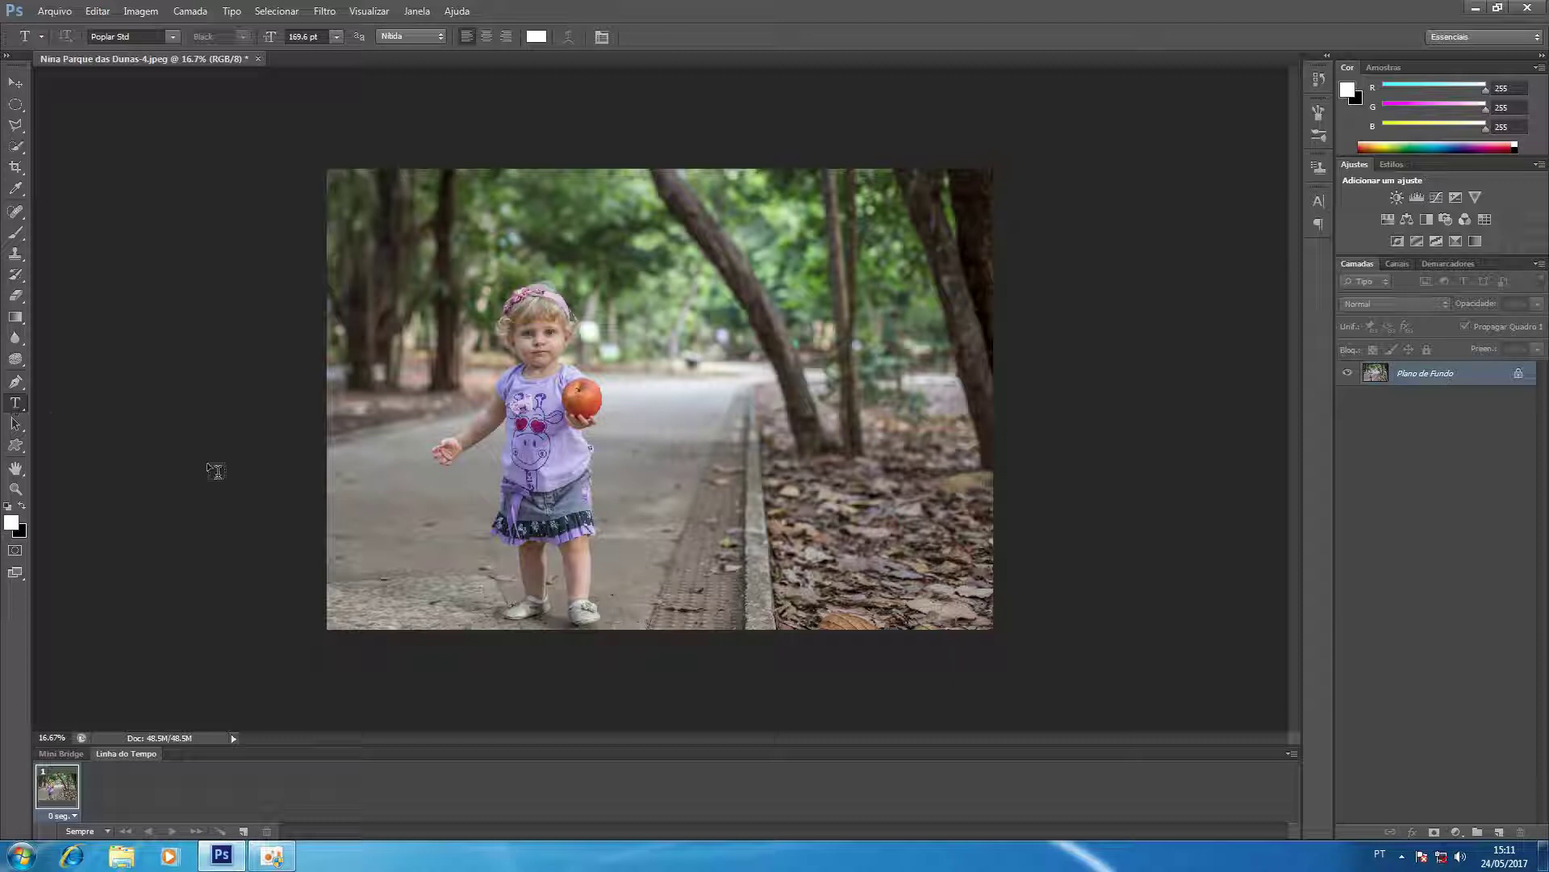
Step: Type a two-line FAÇA / DIETA on the photo, then cancel it
{"action": "left_click", "coordinate": [655, 274]}
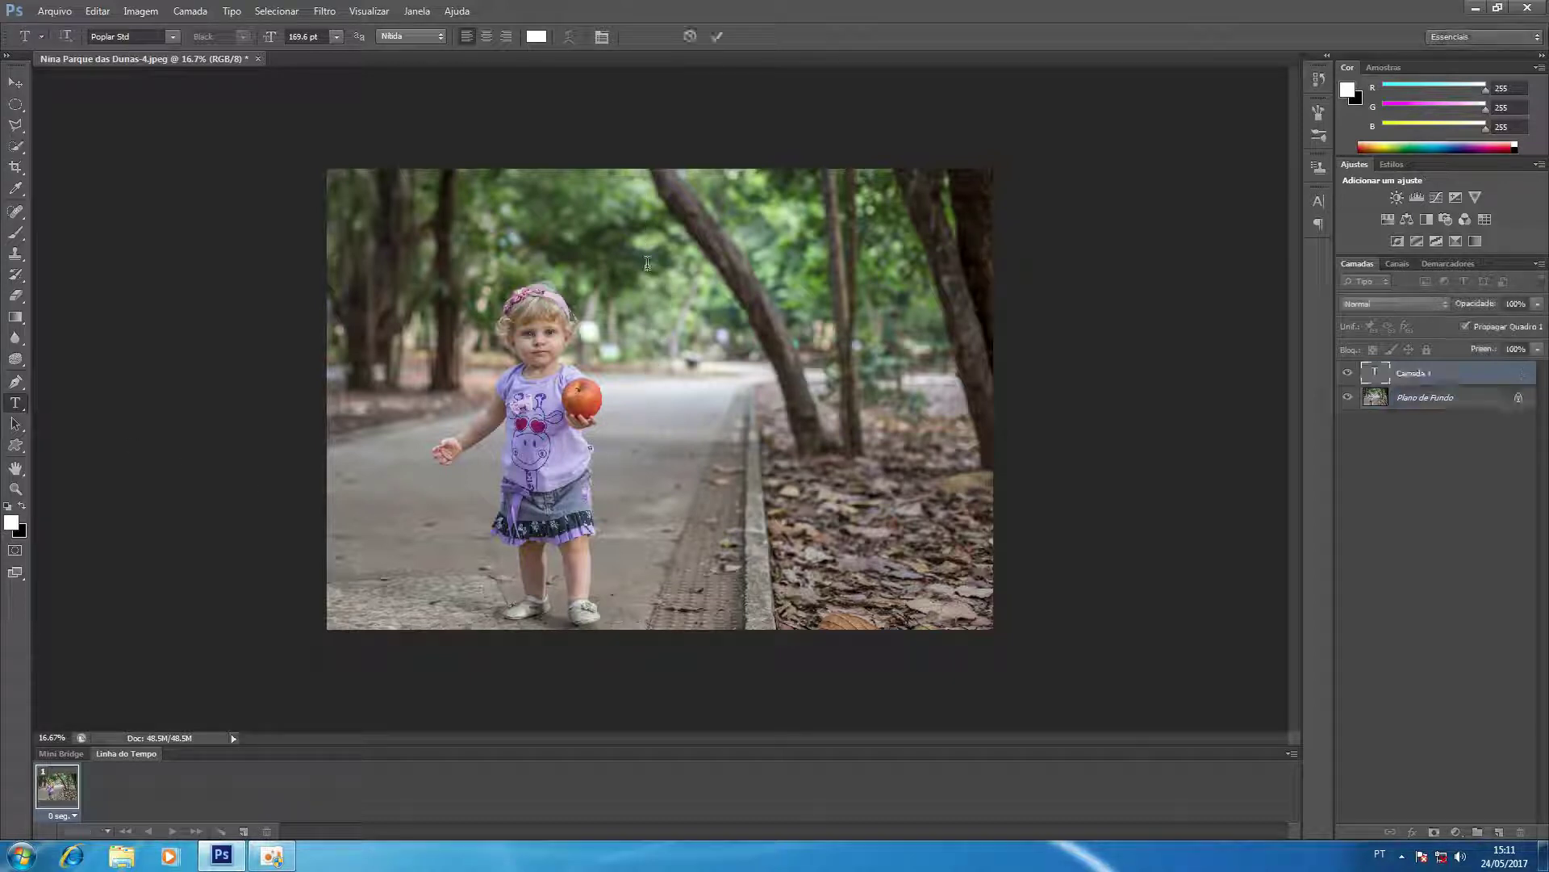
{"action": "type", "text": "F"}
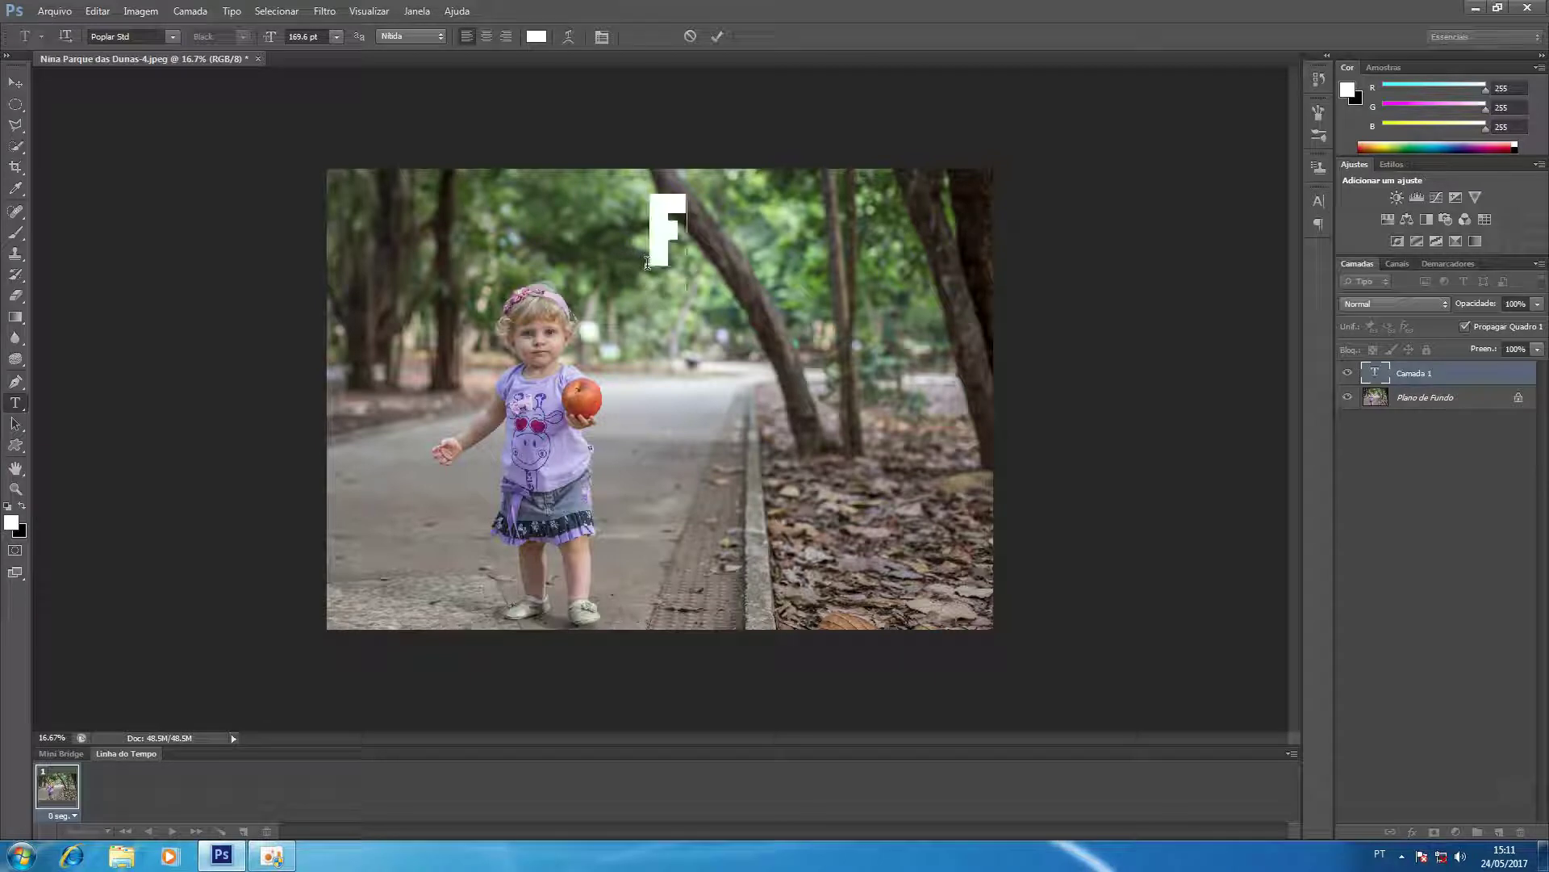
{"action": "type", "text": "AÇA"}
{"action": "key", "text": "Return"}
{"action": "type", "text": "DIE"}
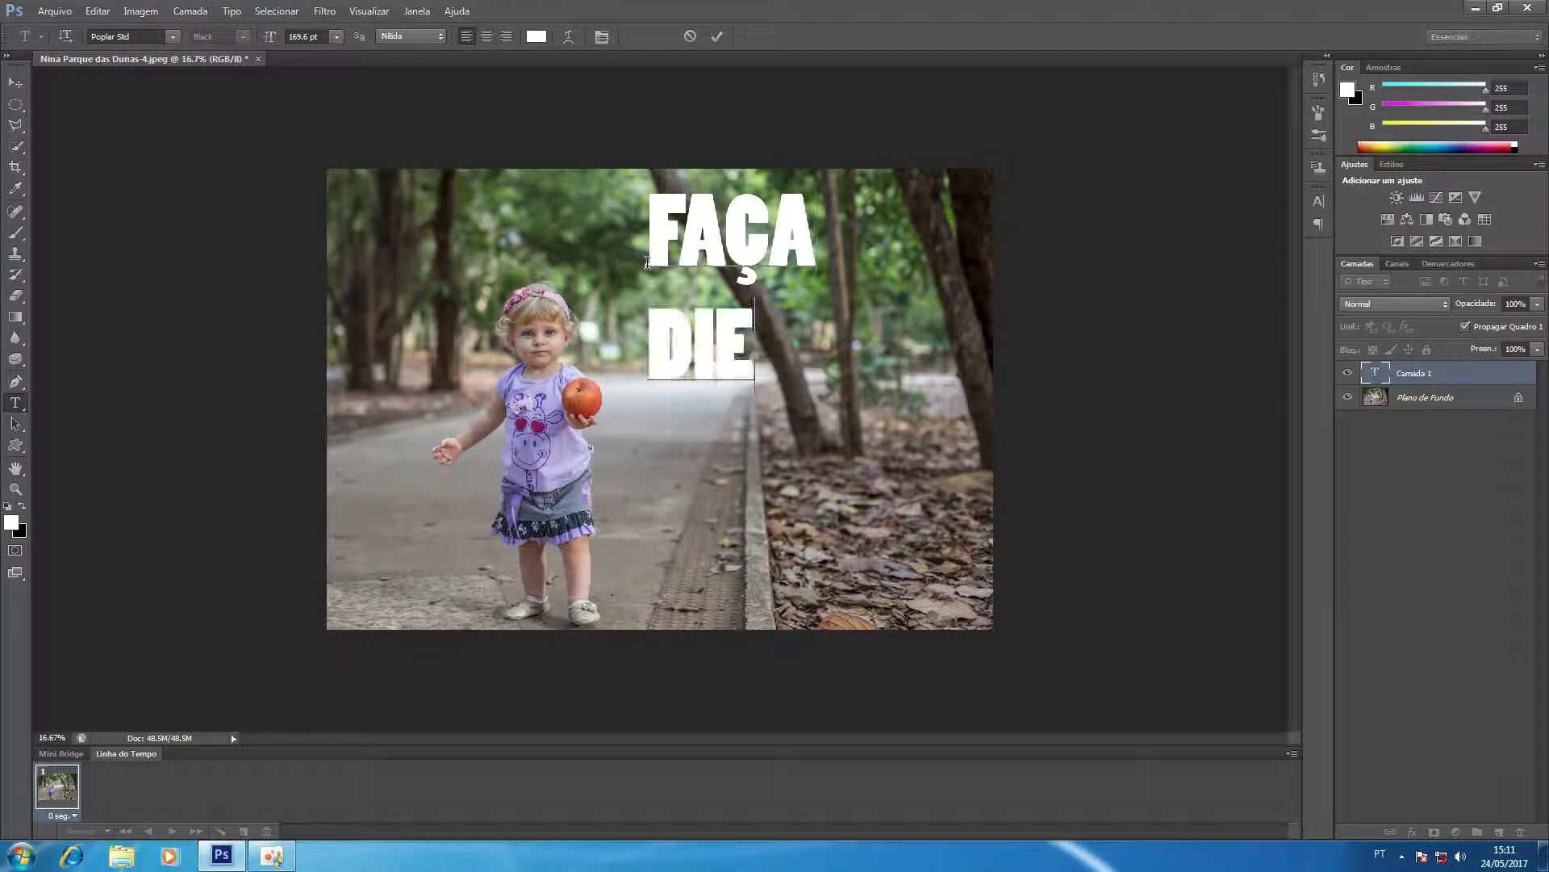
{"action": "type", "text": "TA"}
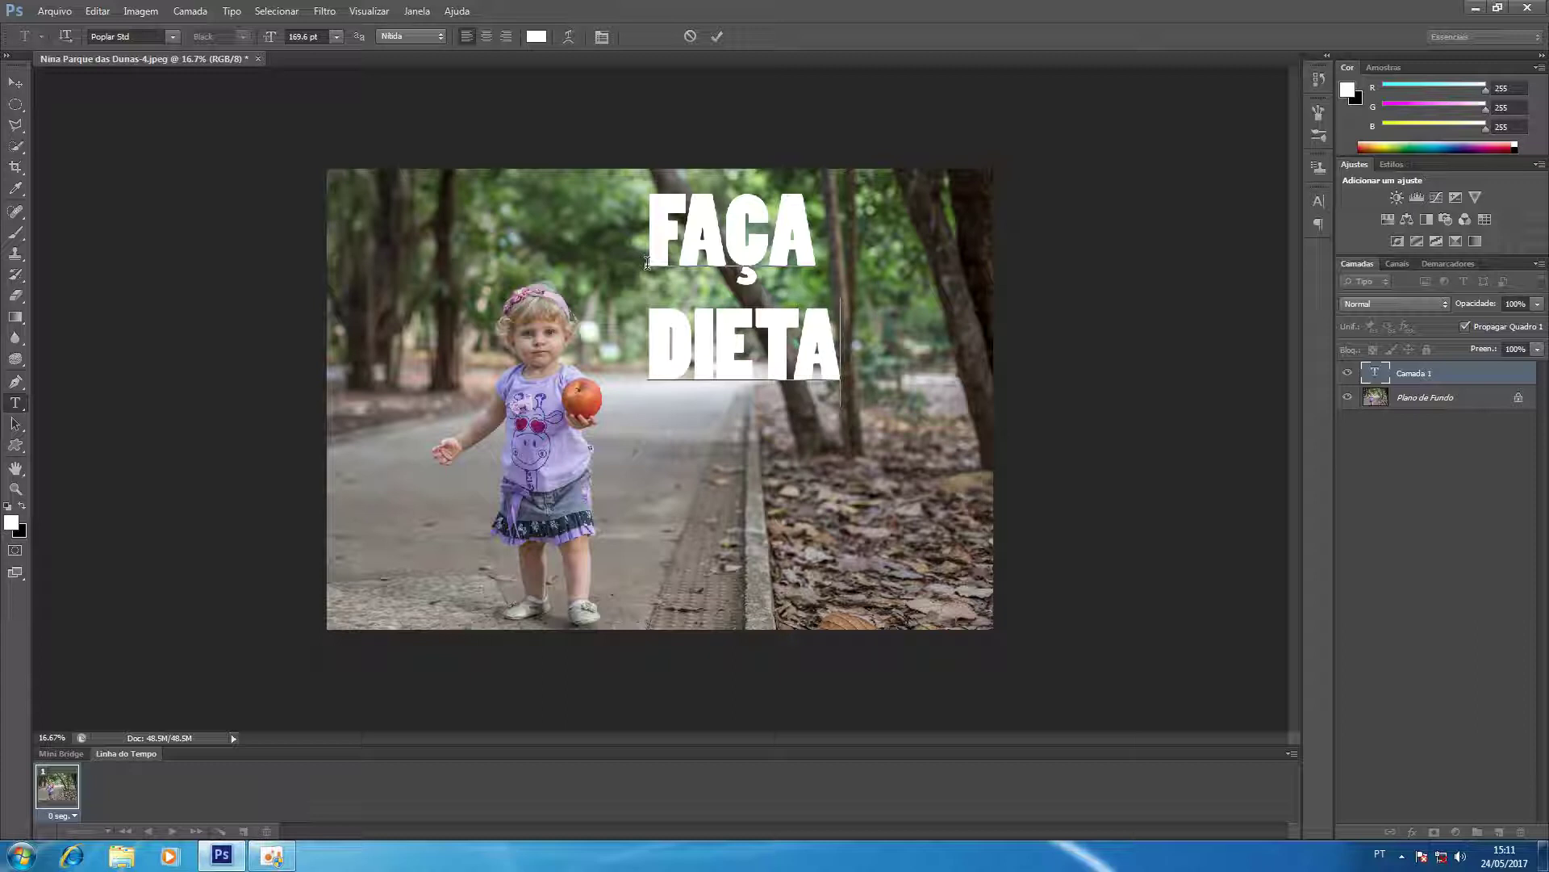
{"action": "key", "text": "Escape"}
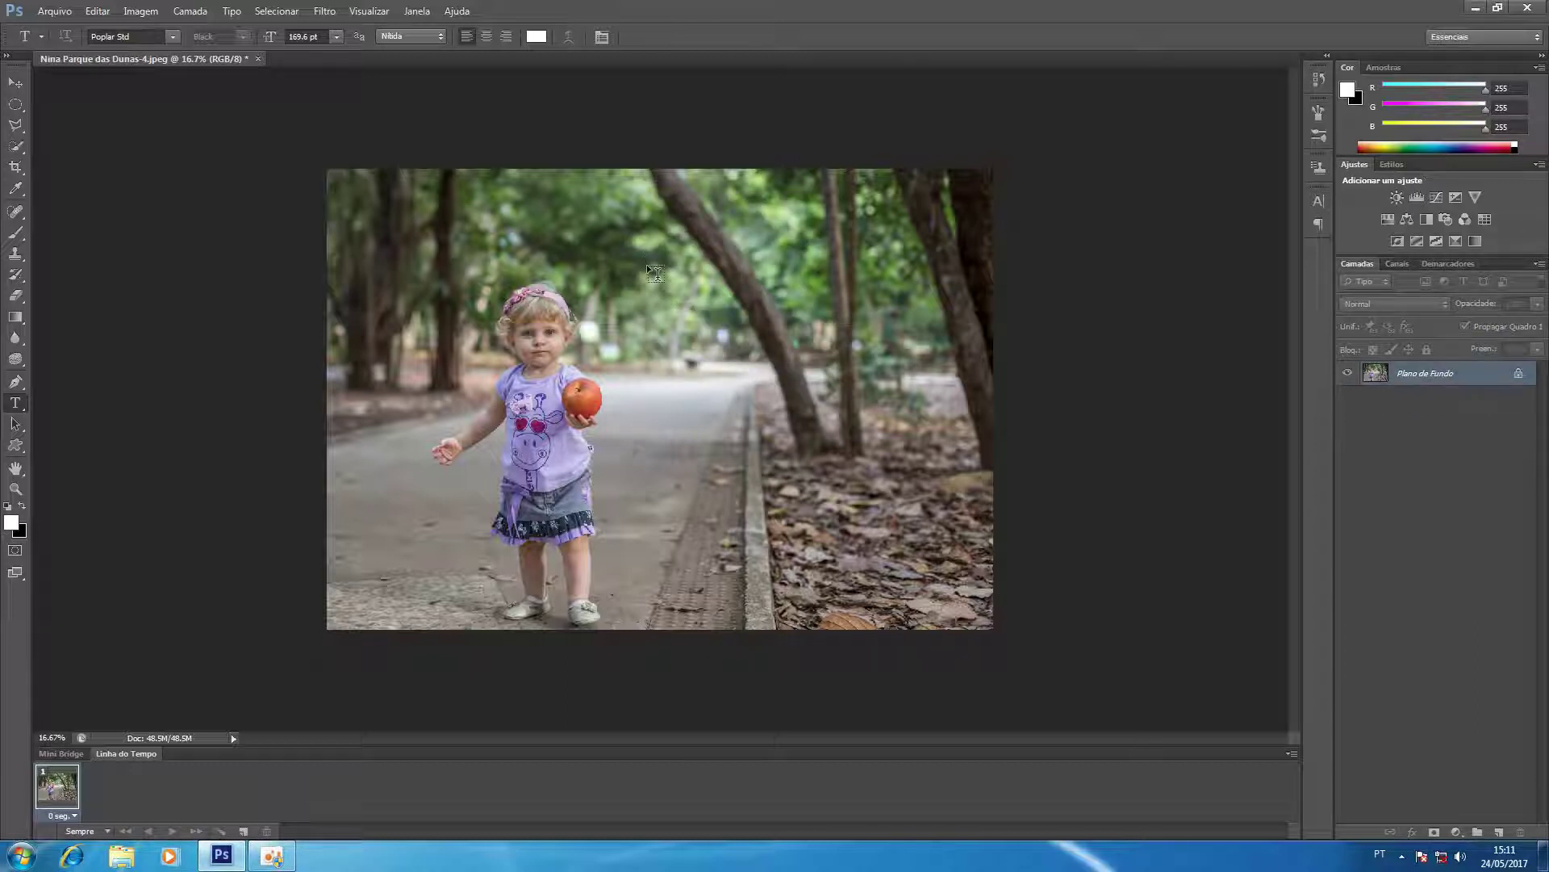
Step: Try FAÇA DIETA in a widened paragraph text box, then discard that text layer
{"action": "left_click_drag", "start_coordinate": [615, 222], "coordinate": [915, 420]}
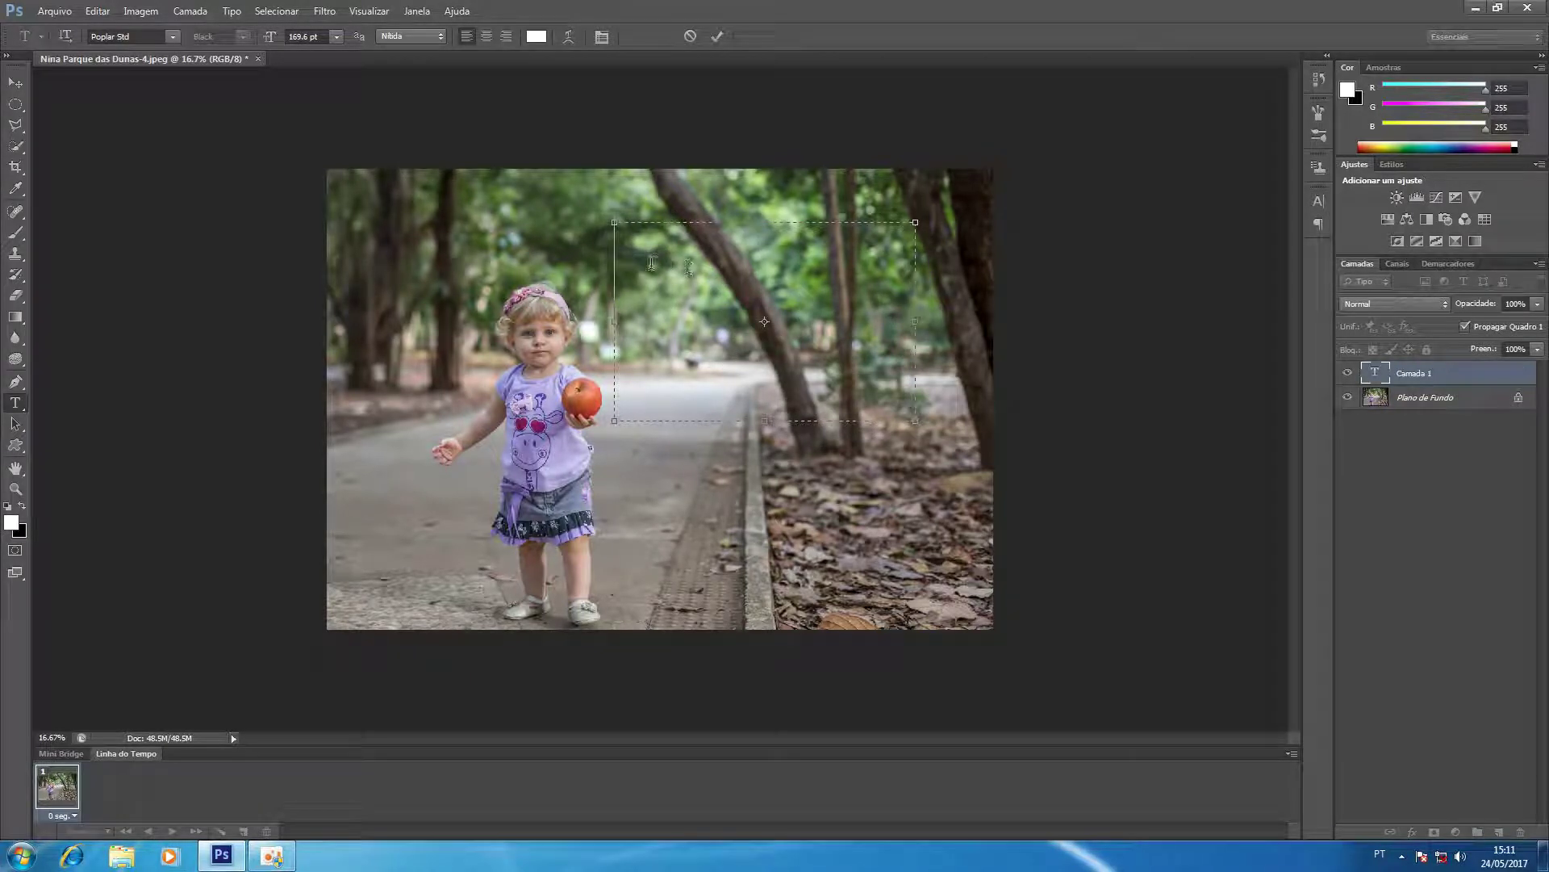
{"action": "type", "text": "FAÇ"}
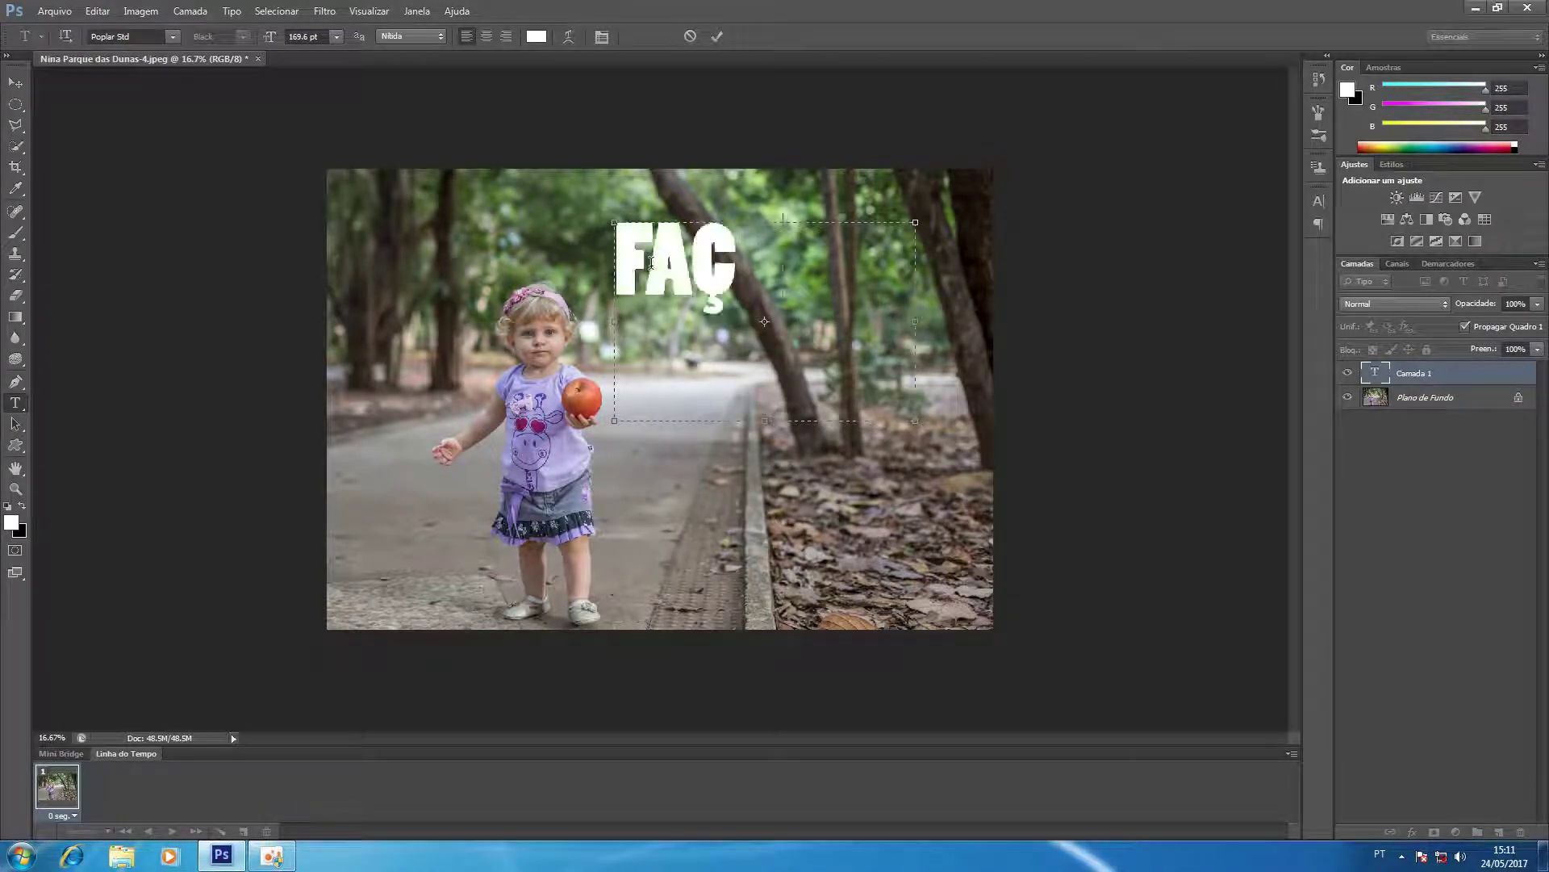
{"action": "type", "text": "A DIETA"}
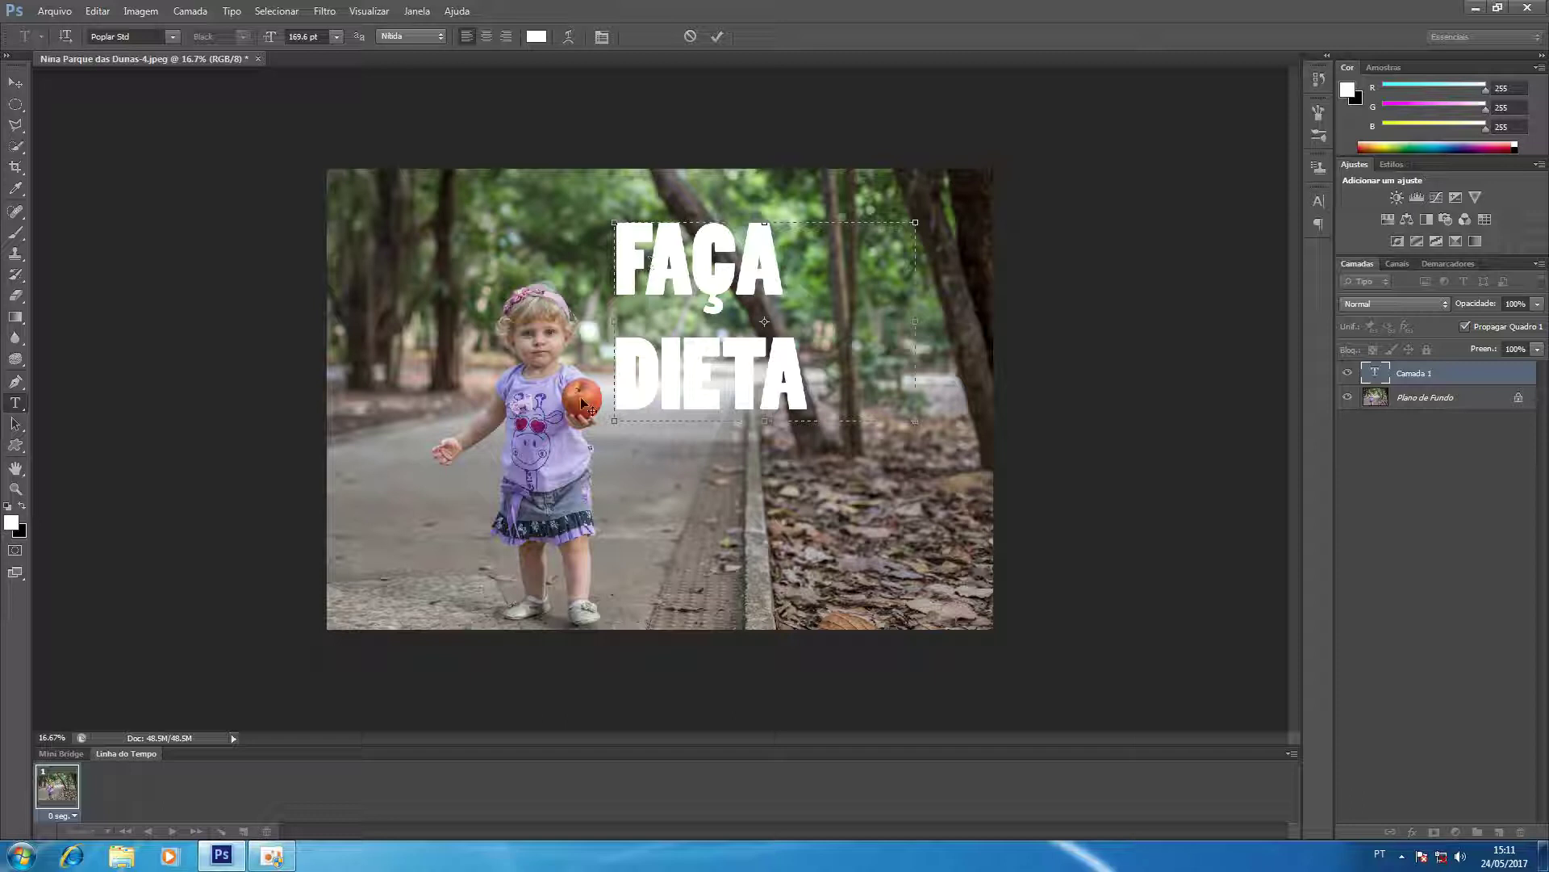
{"action": "key", "text": "Left"}
{"action": "key", "text": "Left"}
{"action": "key", "text": "Left"}
{"action": "left_click_drag", "start_coordinate": [915, 321], "coordinate": [1031, 321]}
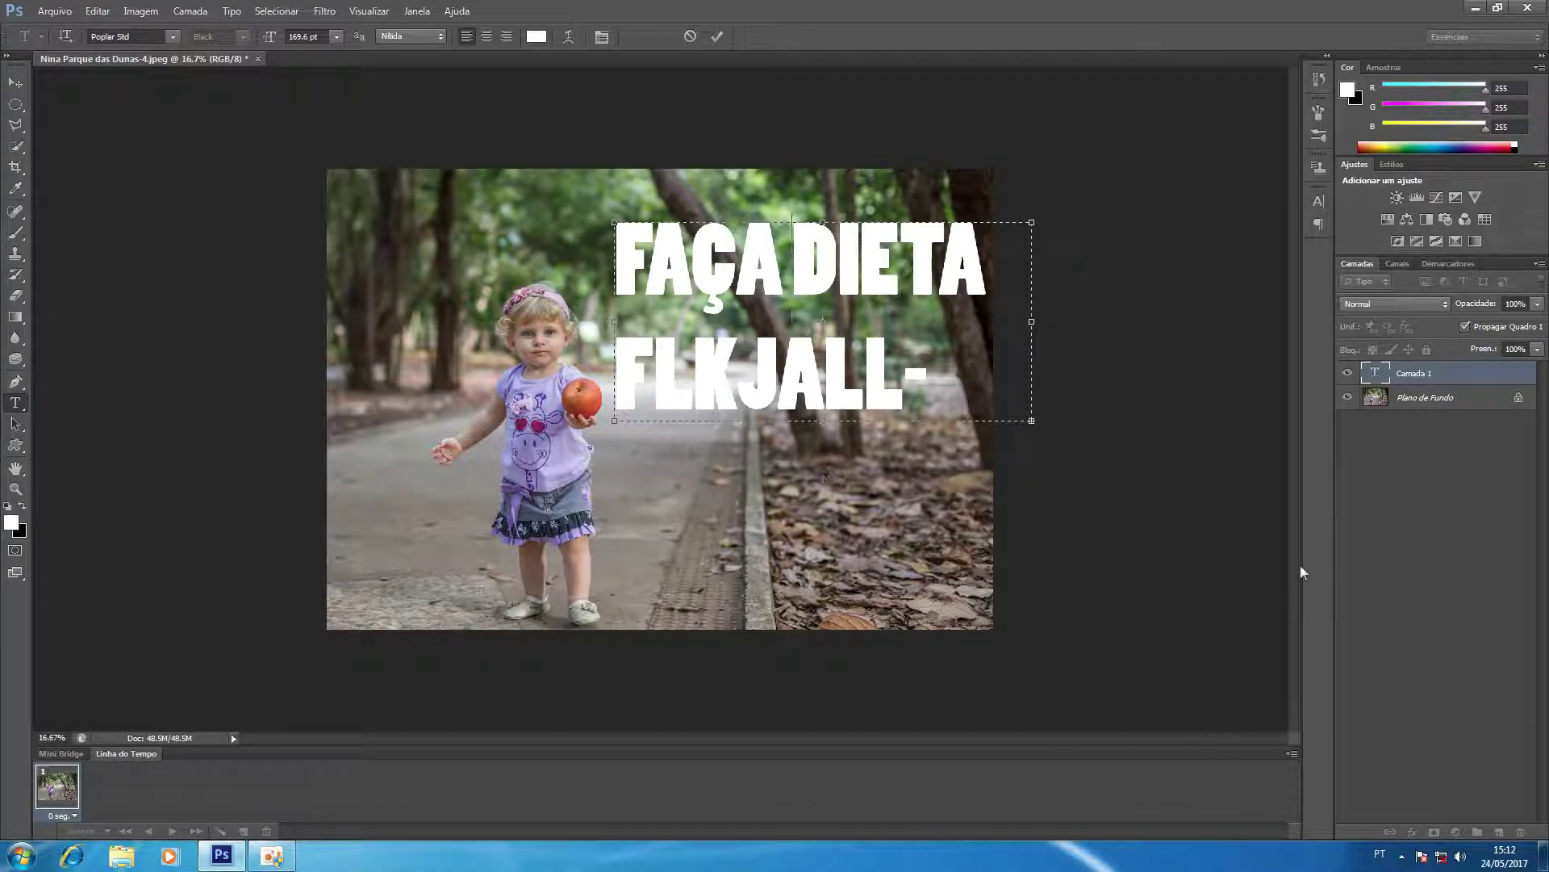
{"action": "left_click", "coordinate": [1407, 379]}
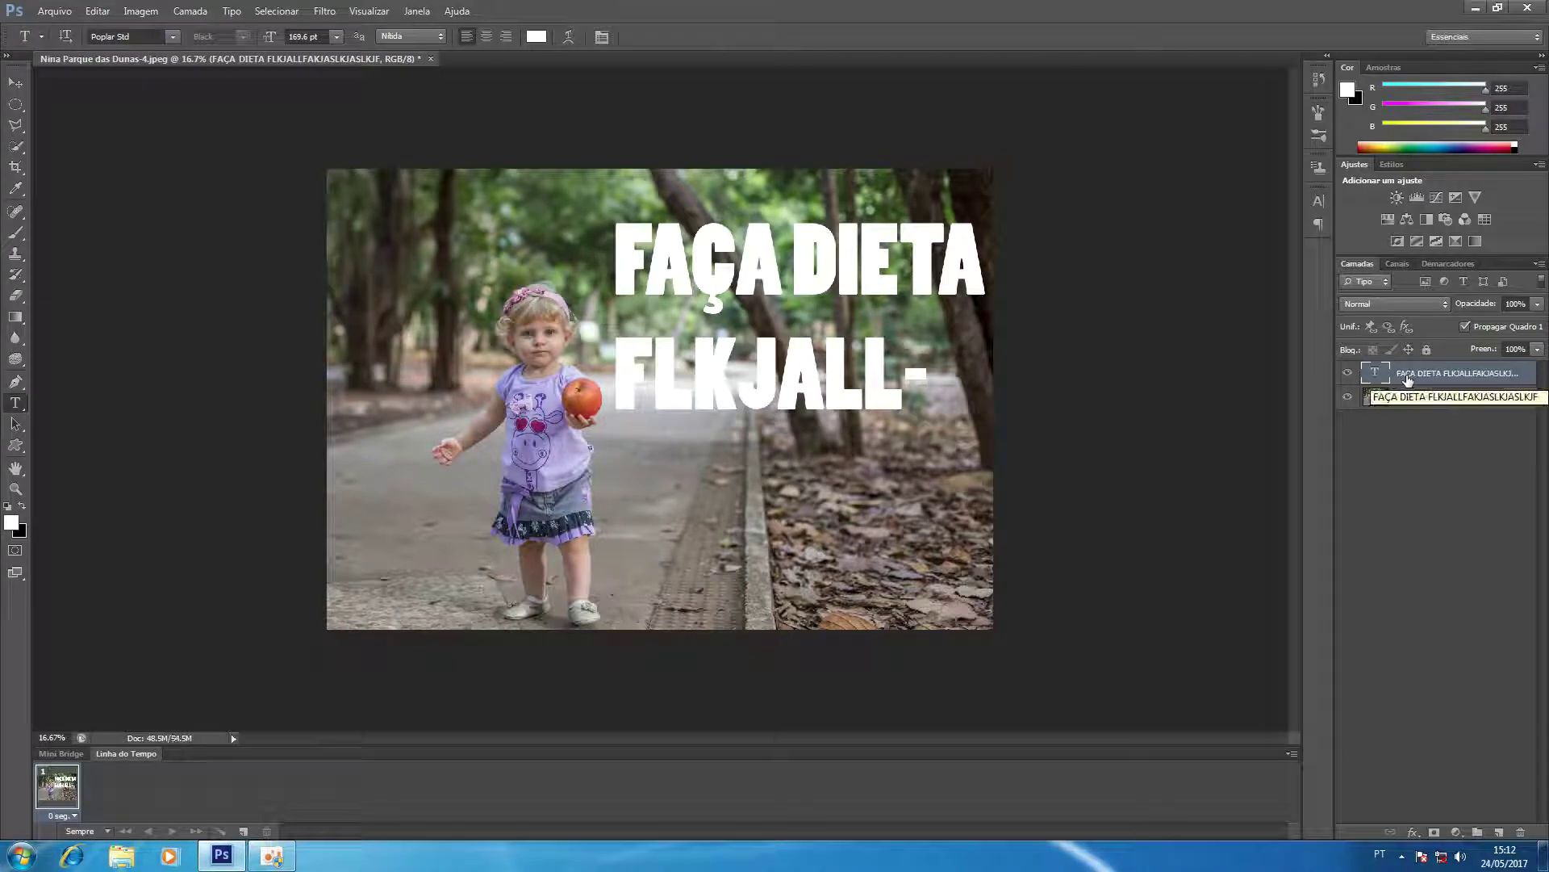
{"action": "double_click", "coordinate": [1374, 375]}
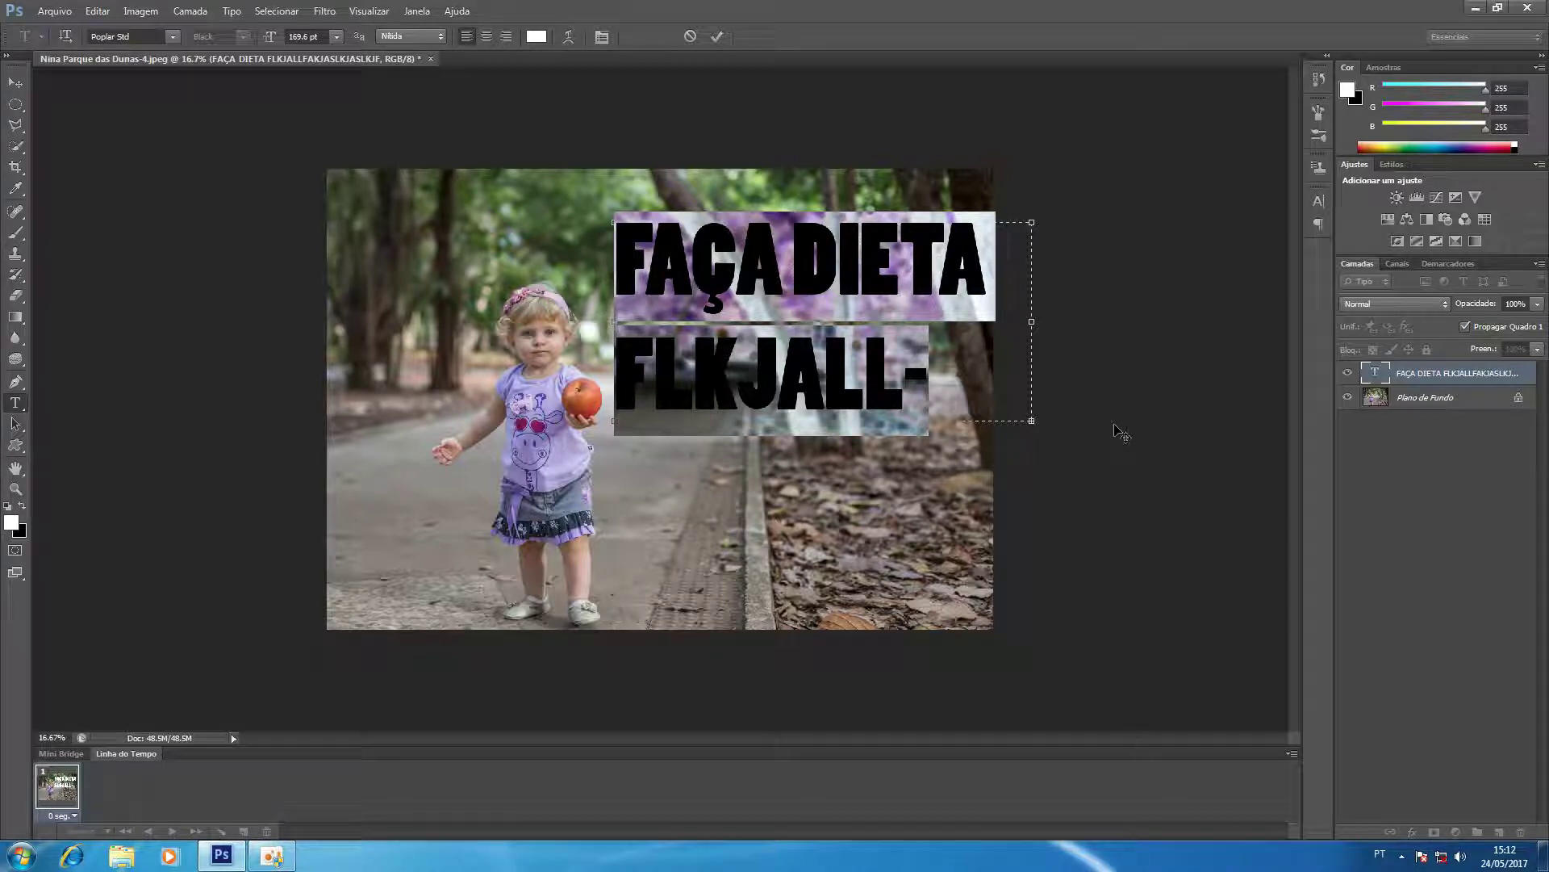
{"action": "key", "text": "Escape"}
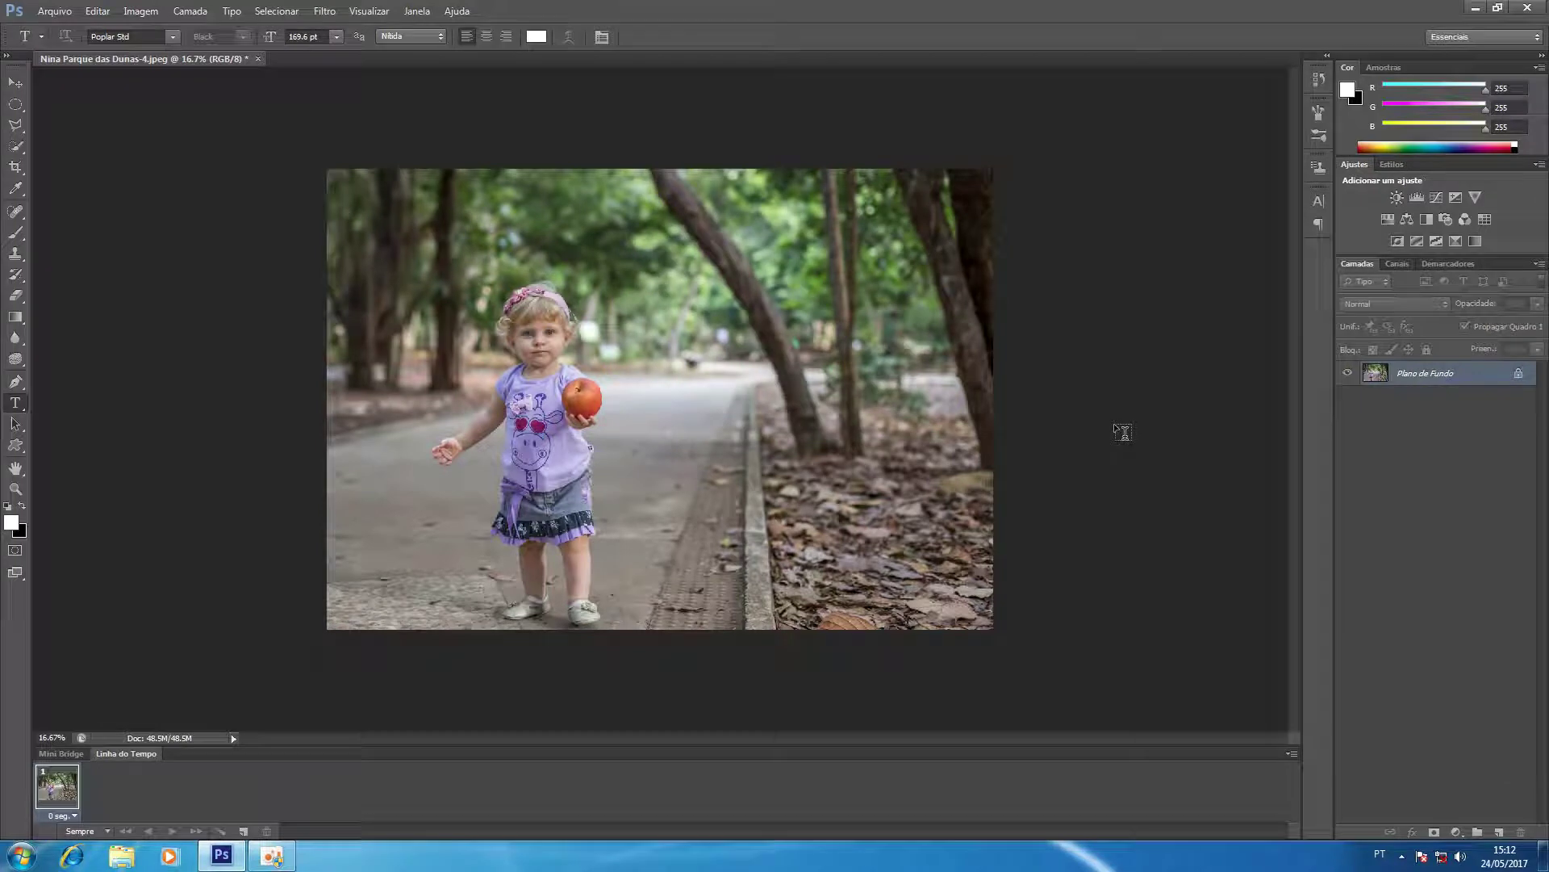
Step: Type FAÇA and DIETA on two lines and move the text down and right
{"action": "left_click", "coordinate": [642, 266]}
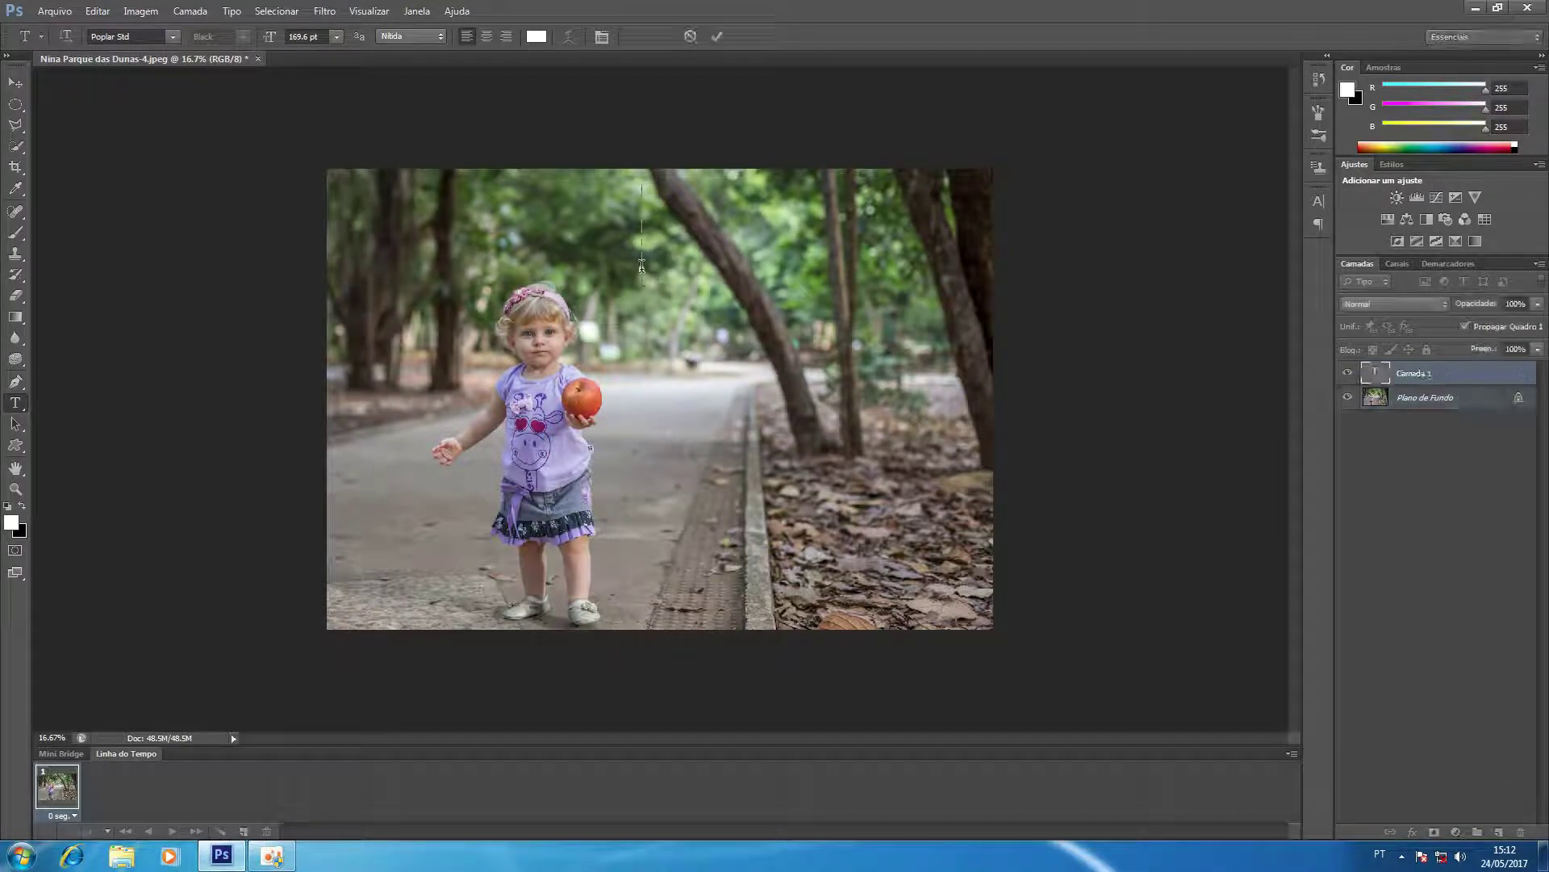
{"action": "type", "text": "FAÇA"}
{"action": "key", "text": "Return"}
{"action": "type", "text": "DIE"}
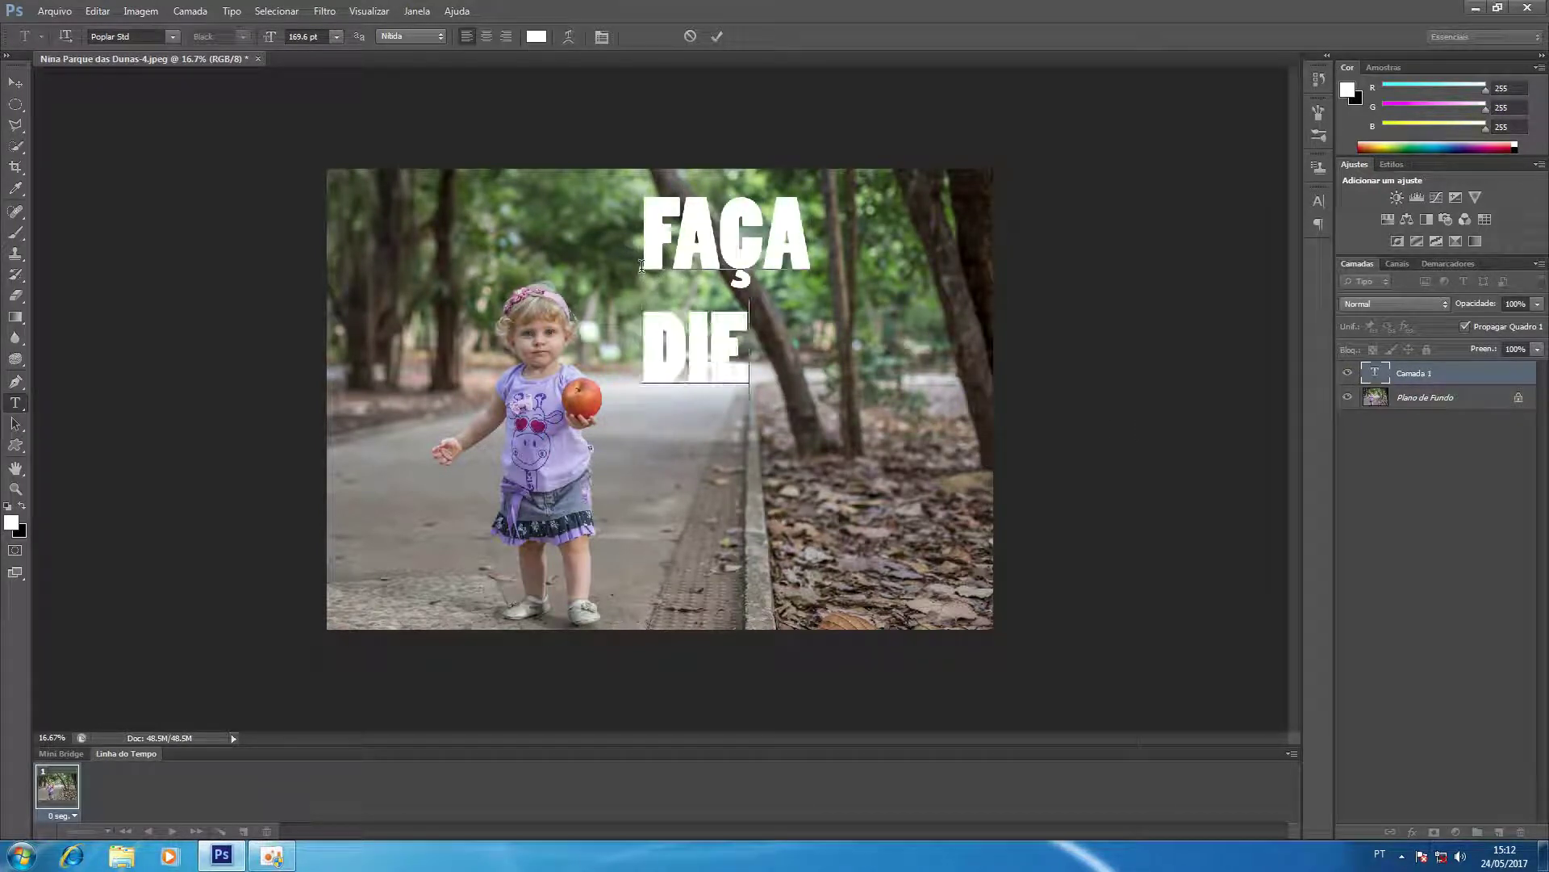
{"action": "type", "text": "TA"}
{"action": "left_click", "coordinate": [680, 235]}
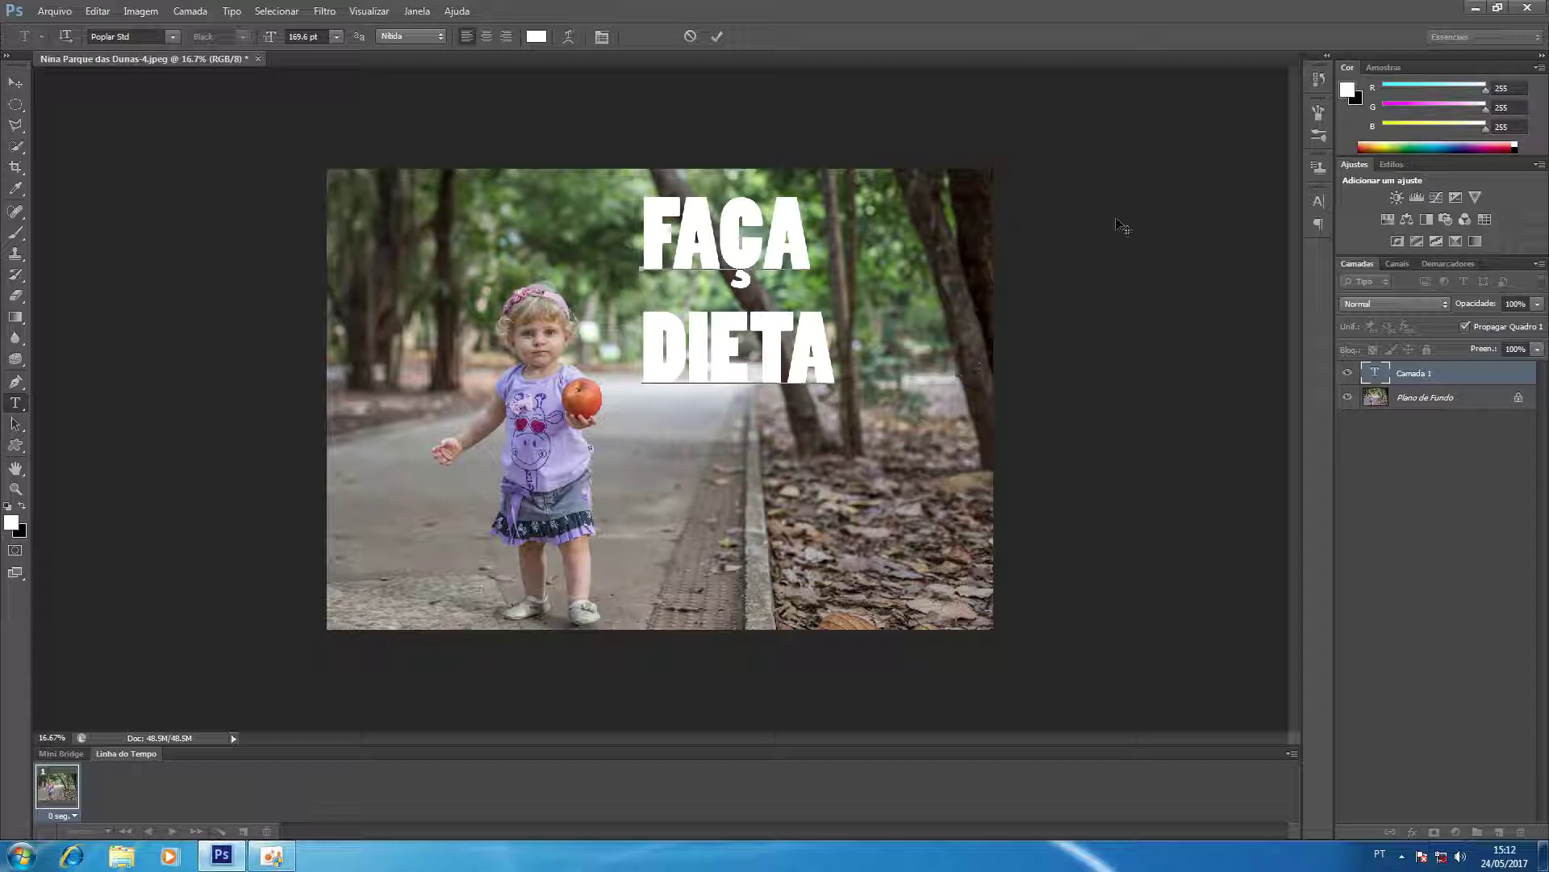
{"action": "mouse_move", "coordinate": [1074, 311]}
{"action": "left_mouse_down"}
{"action": "mouse_move", "coordinate": [1108, 435]}
{"action": "mouse_move", "coordinate": [1150, 391]}
{"action": "left_mouse_up"}
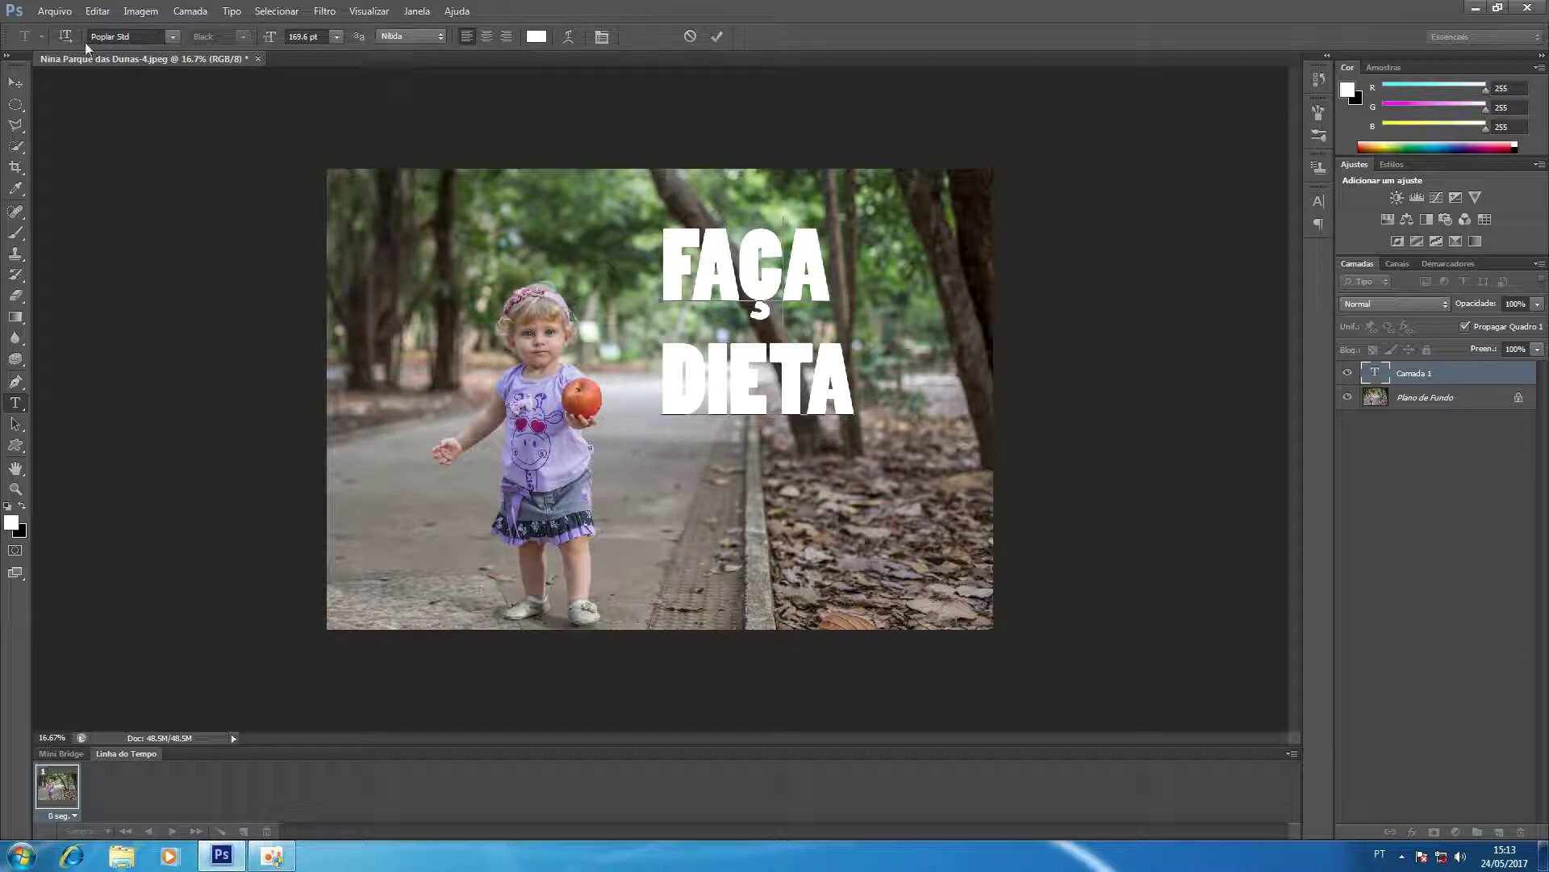
{"action": "left_click", "coordinate": [65, 36]}
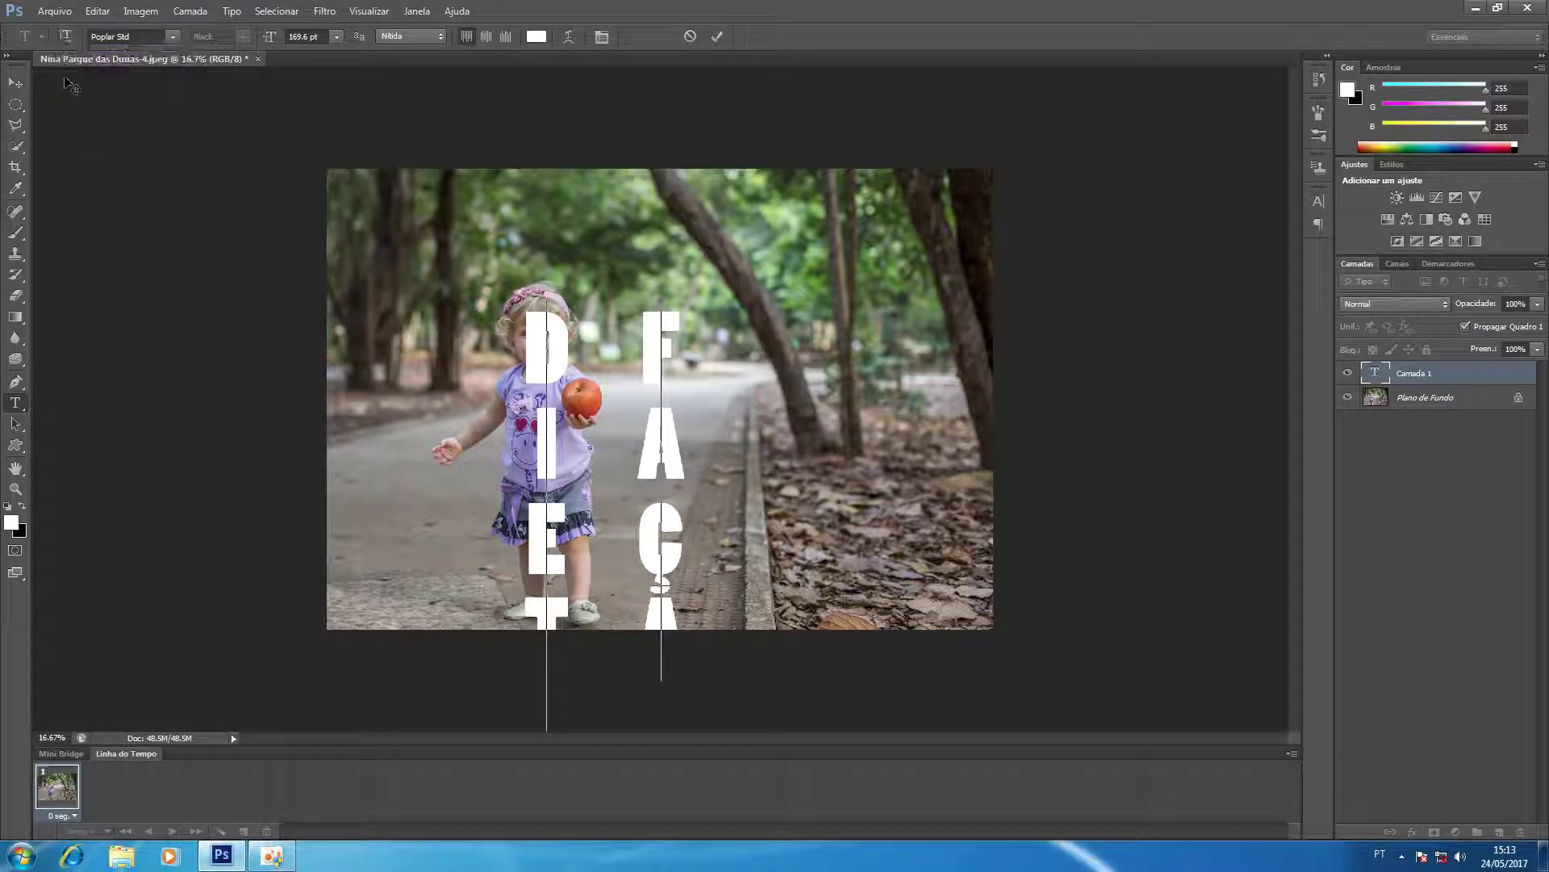
{"action": "left_click", "coordinate": [65, 38]}
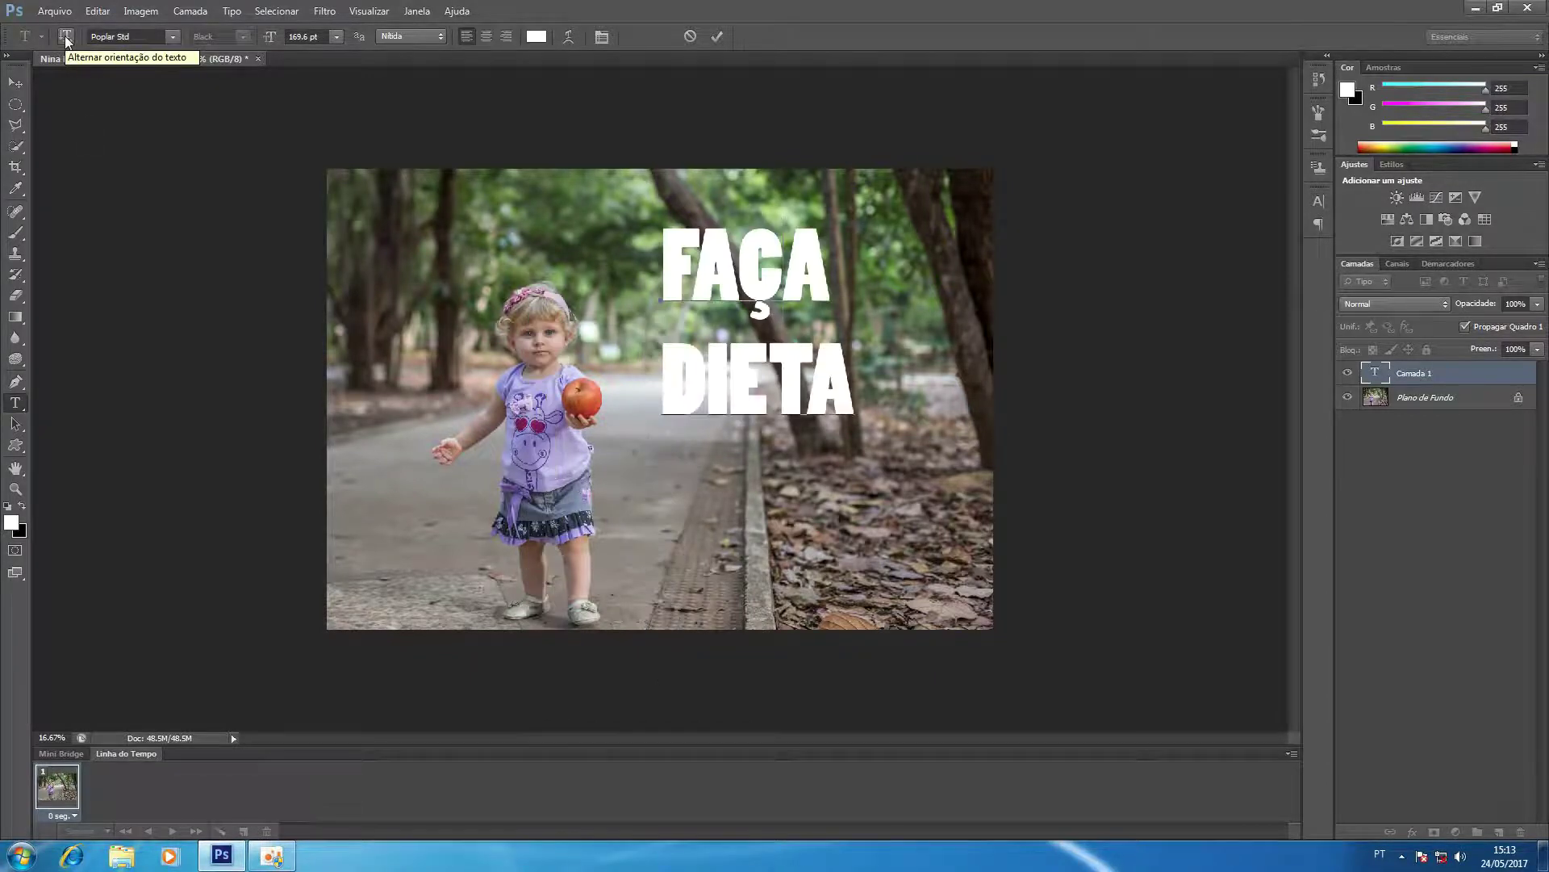
{"action": "left_click", "coordinate": [128, 35]}
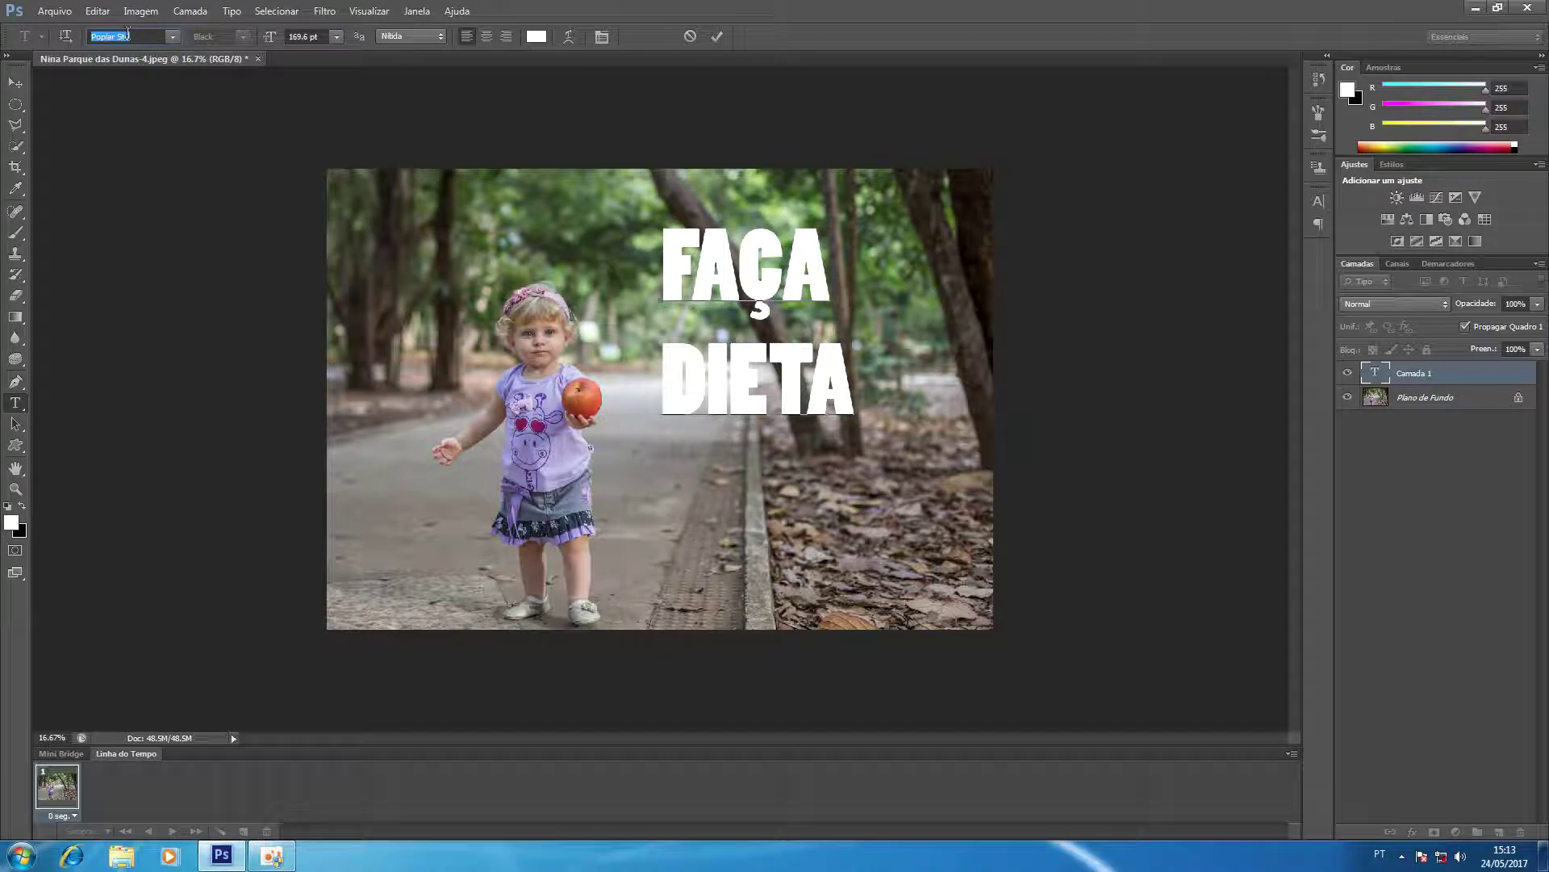
Step: Select all the FAÇA DIETA text, preview fonts, and choose Shonar Bangla with Bold style
{"action": "left_click", "coordinate": [668, 273]}
{"action": "left_click", "coordinate": [845, 380], "text": "shift"}
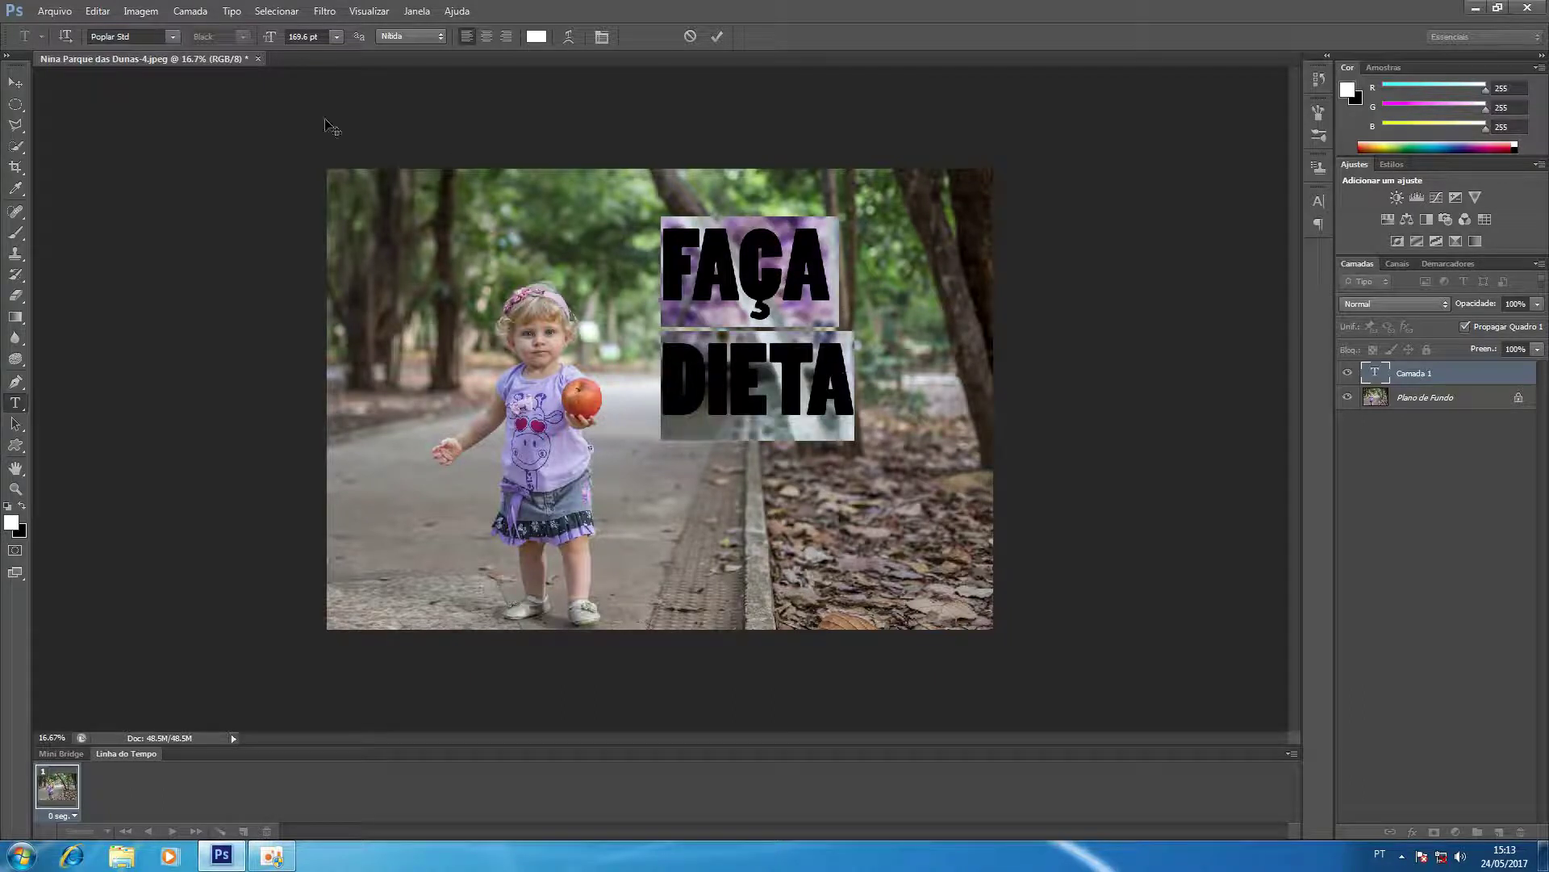
{"action": "left_click", "coordinate": [142, 32]}
{"action": "key", "text": "Down"}
{"action": "key", "text": "Down"}
{"action": "key", "text": "Up"}
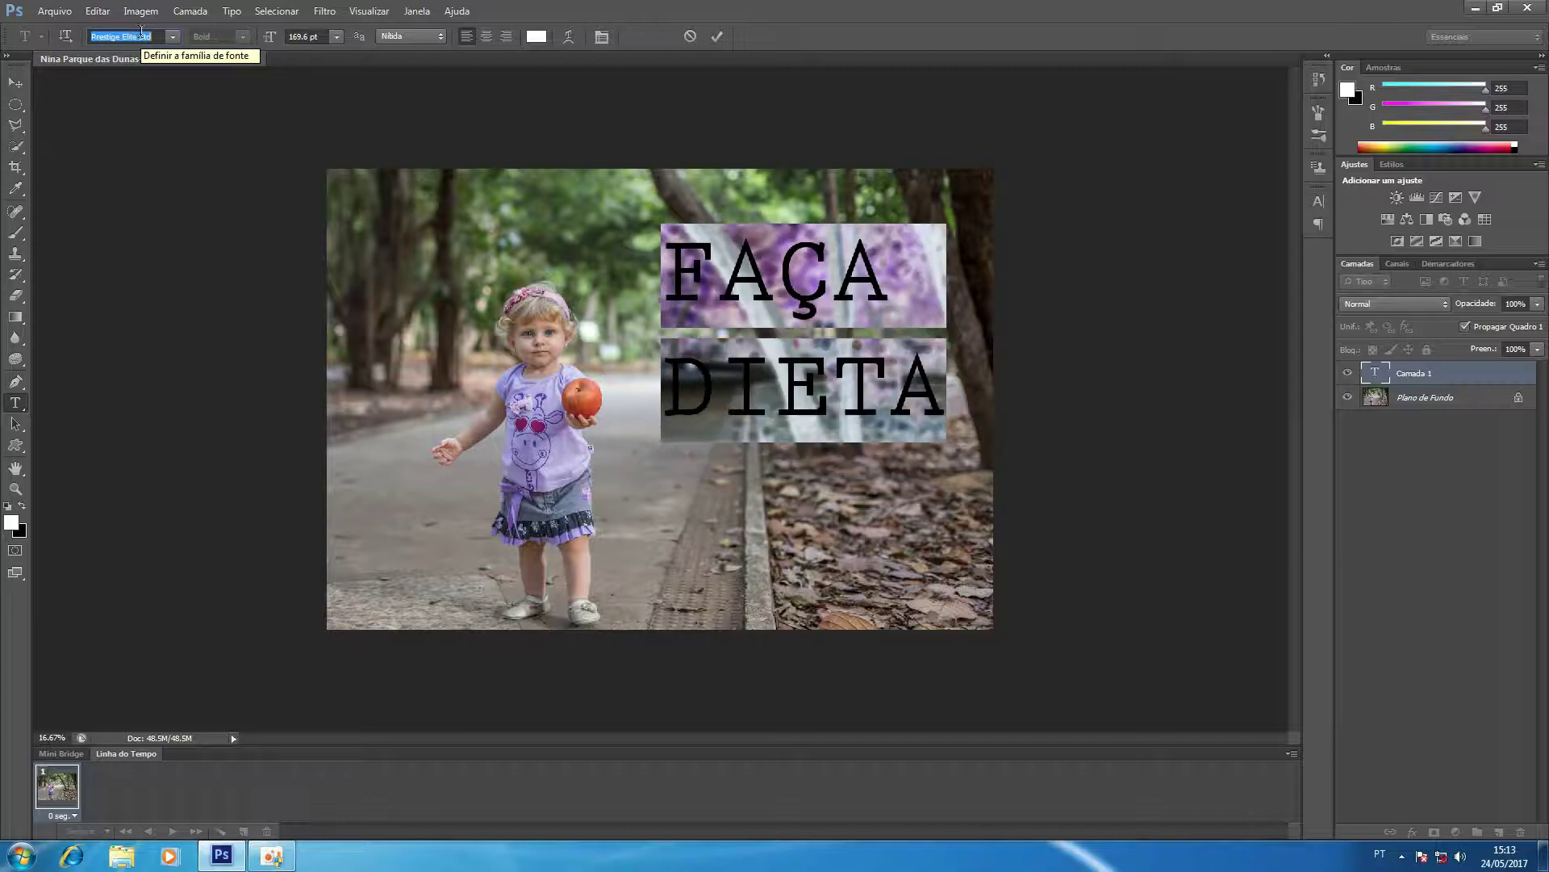
{"action": "key", "text": "Up"}
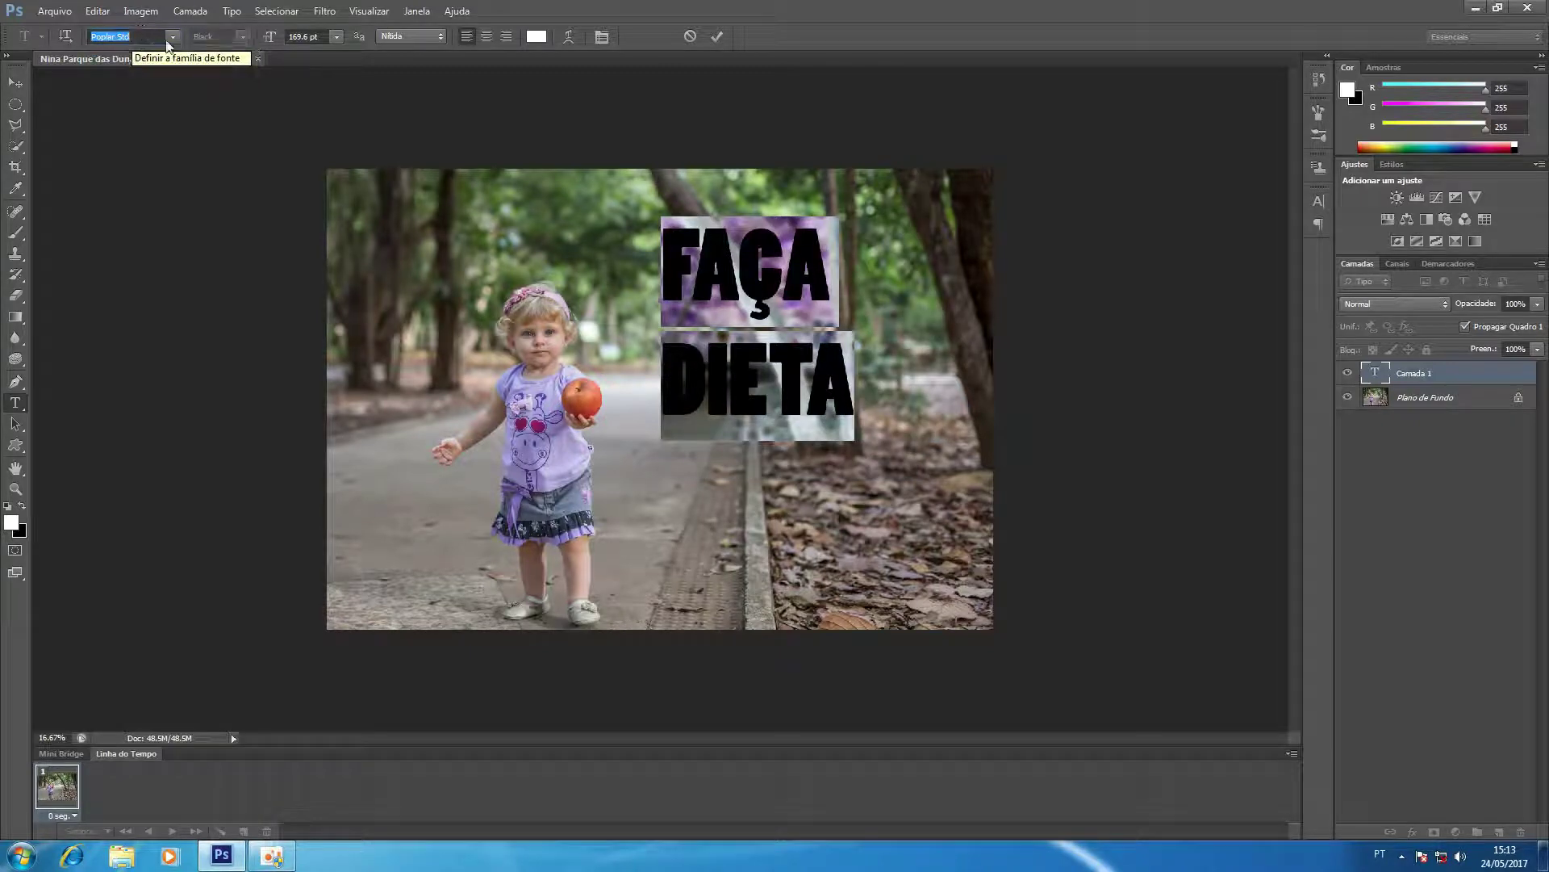
{"action": "left_click", "coordinate": [168, 41]}
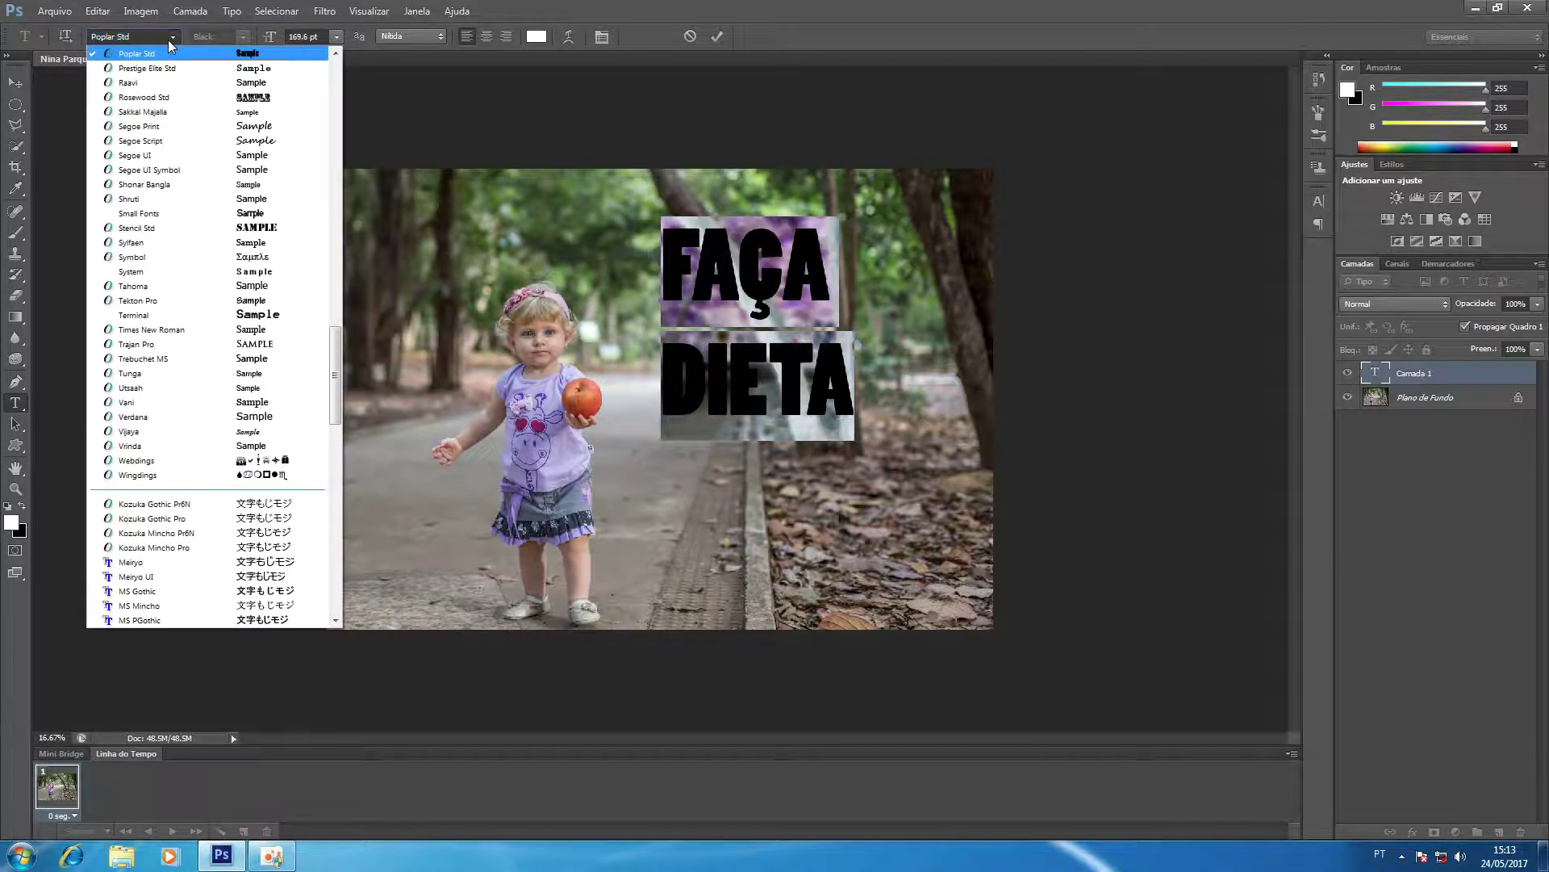
{"action": "left_click", "coordinate": [153, 184]}
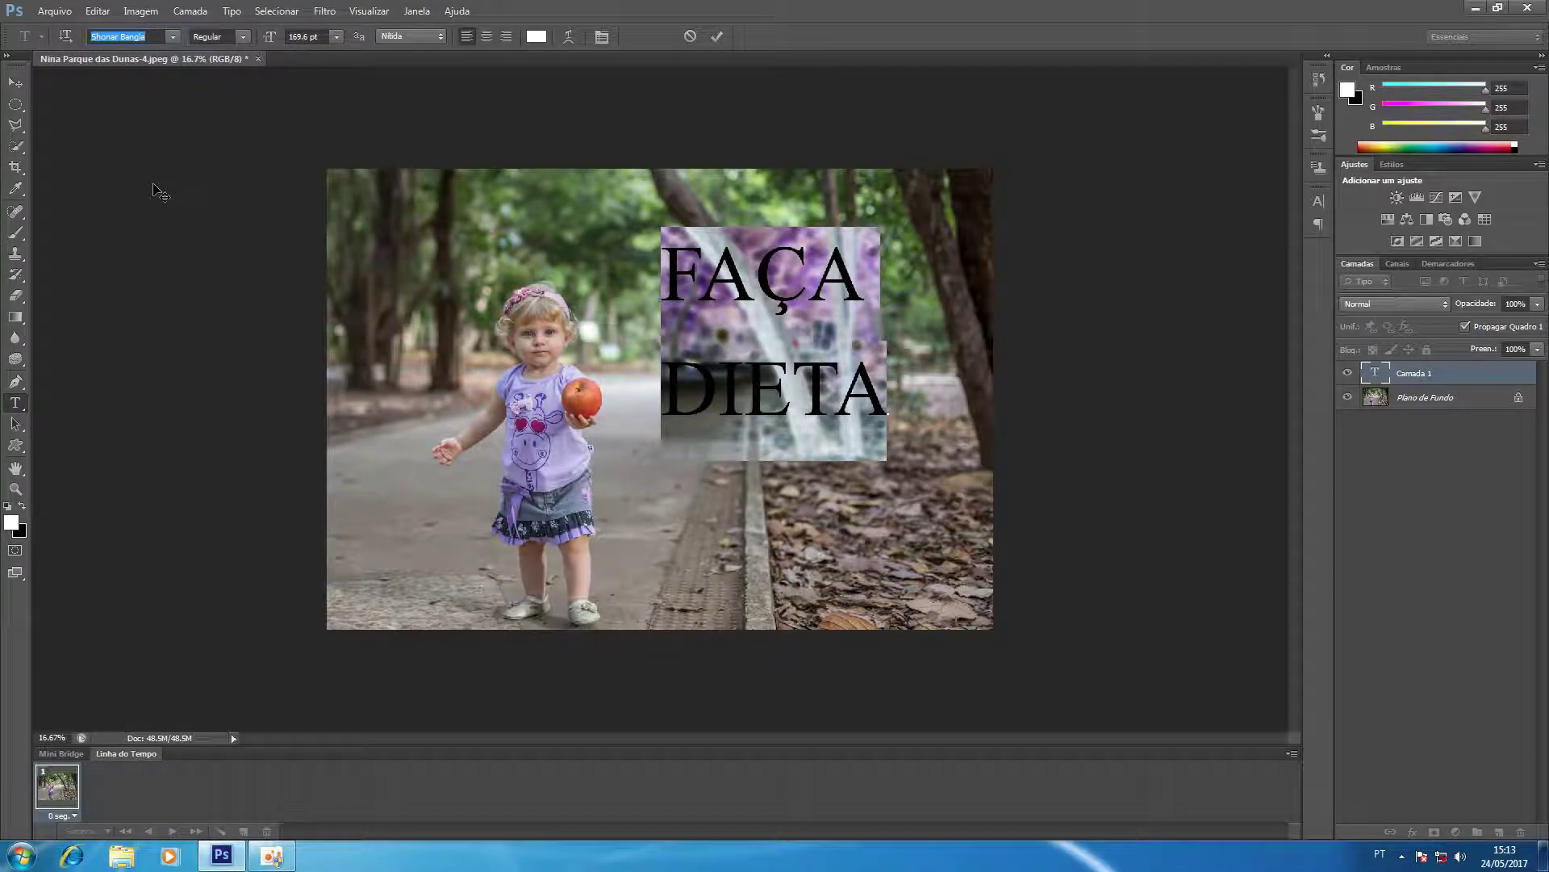
{"action": "left_click", "coordinate": [242, 37]}
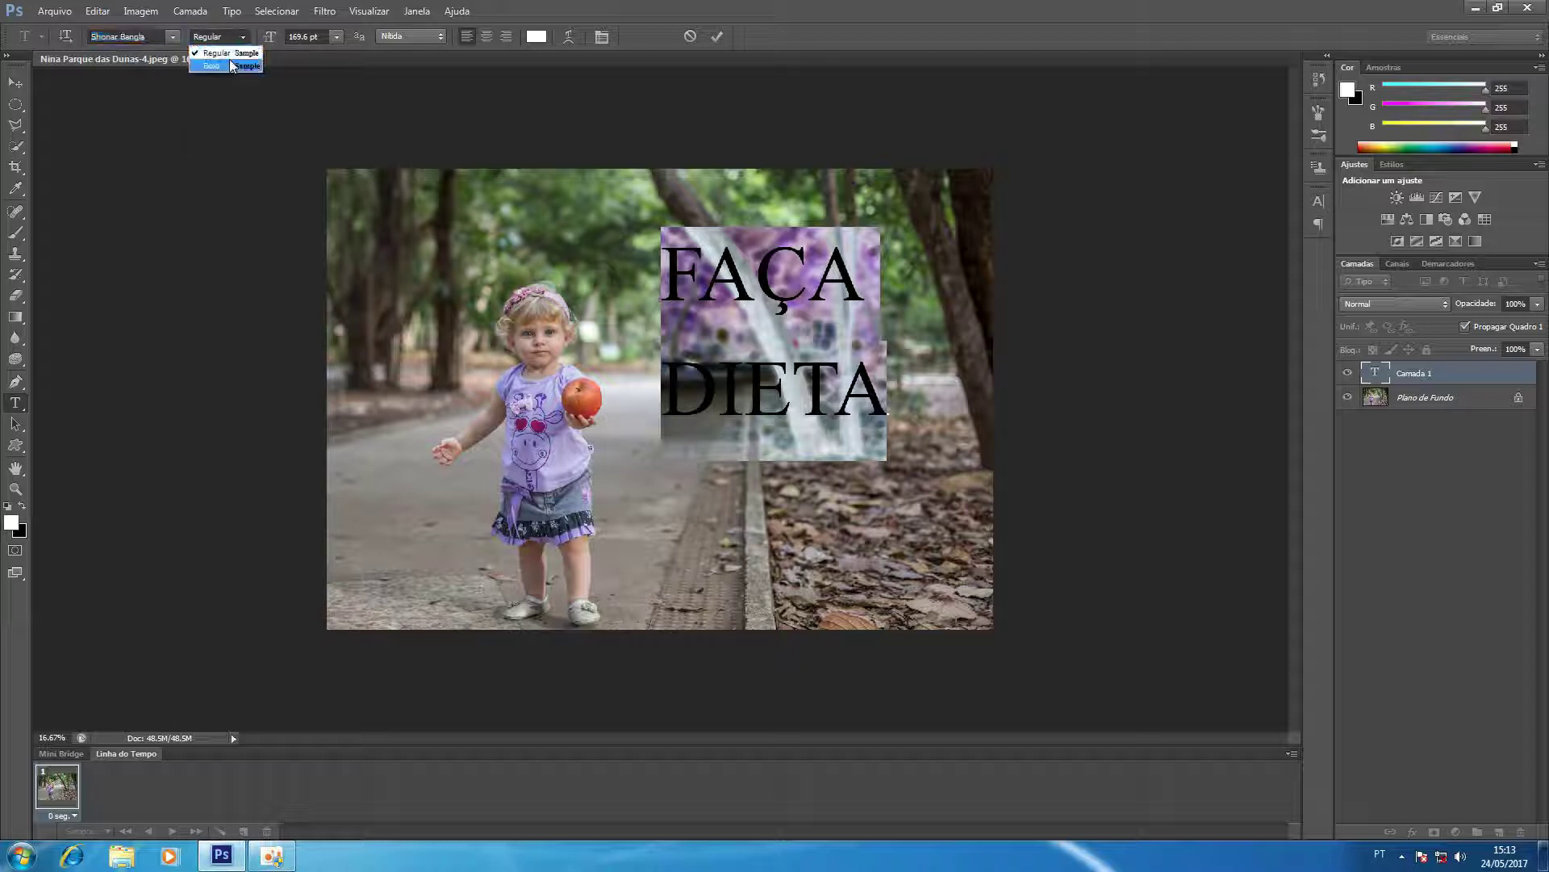
{"action": "left_click", "coordinate": [231, 65]}
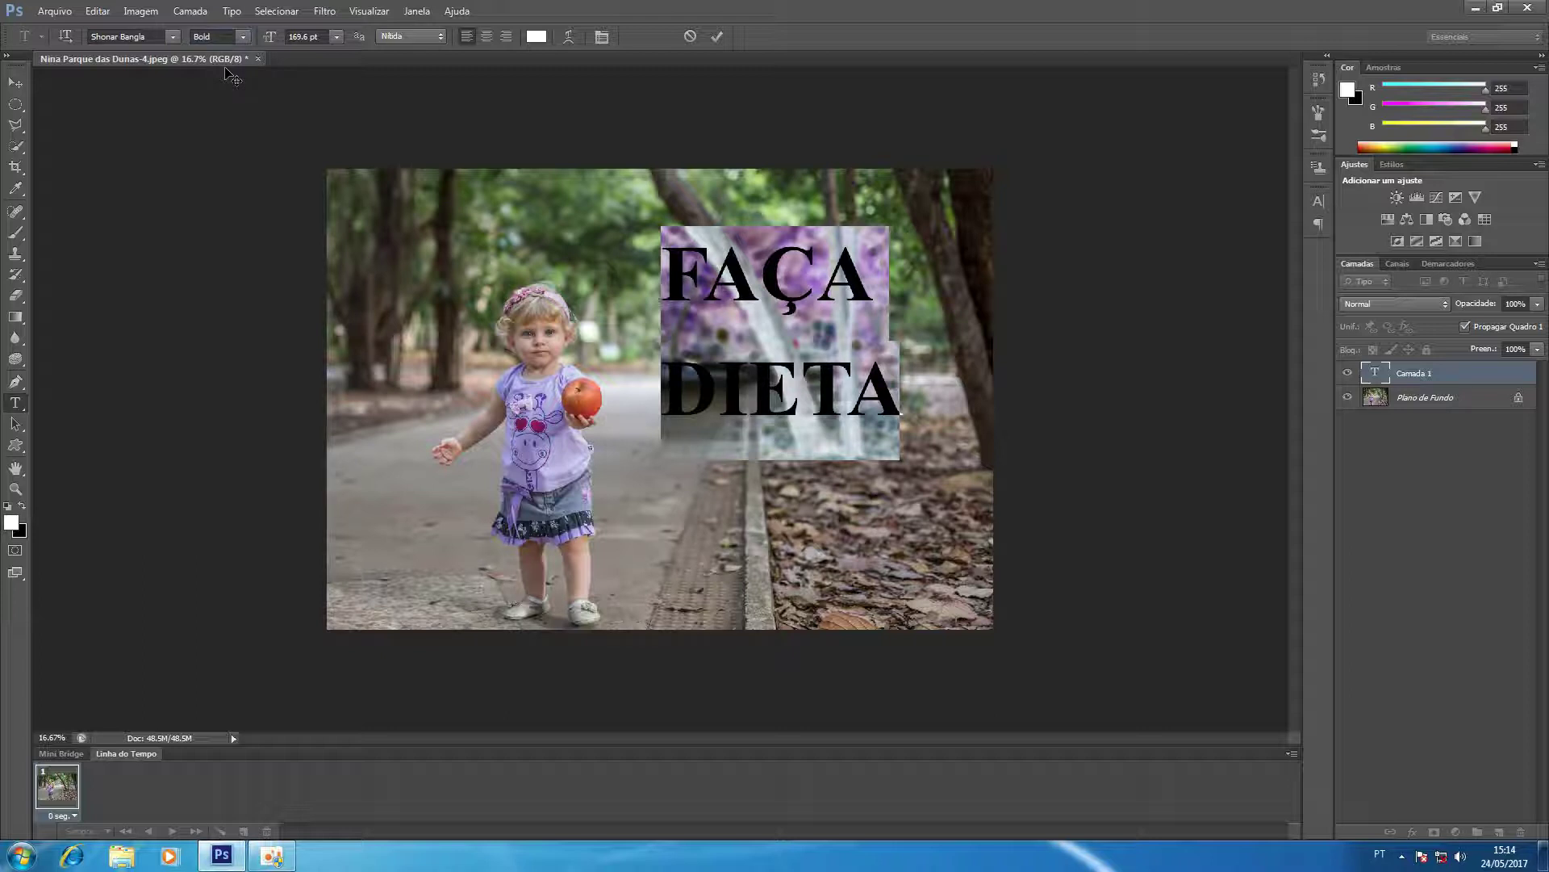
Step: Set the text size to 18 pt from the presets, then step the size value up
{"action": "left_click", "coordinate": [302, 32]}
{"action": "left_click", "coordinate": [336, 37]}
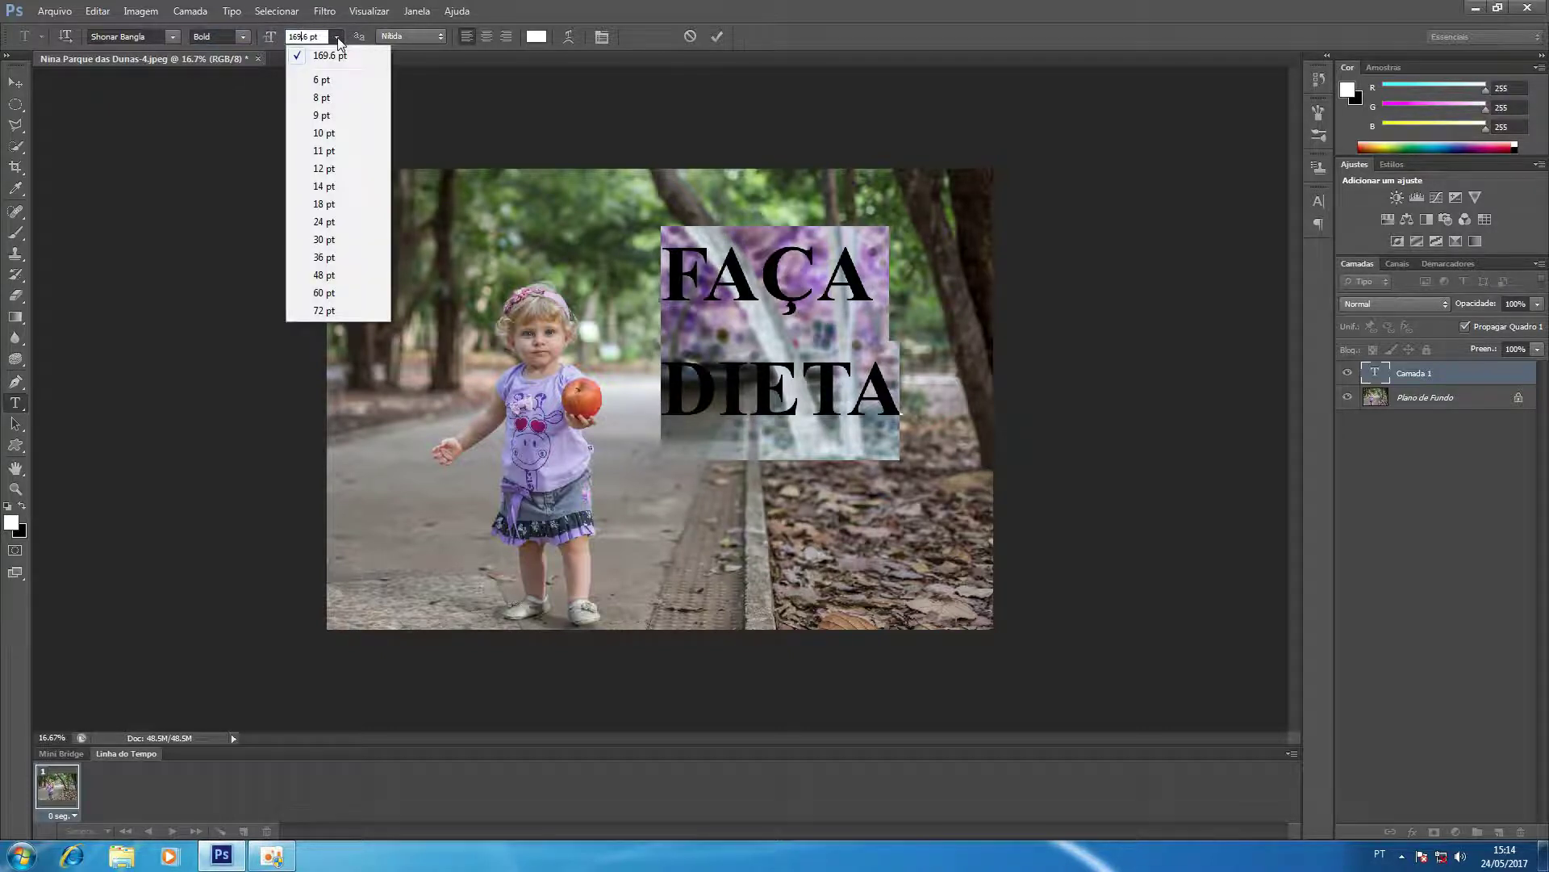
{"action": "left_click", "coordinate": [324, 204]}
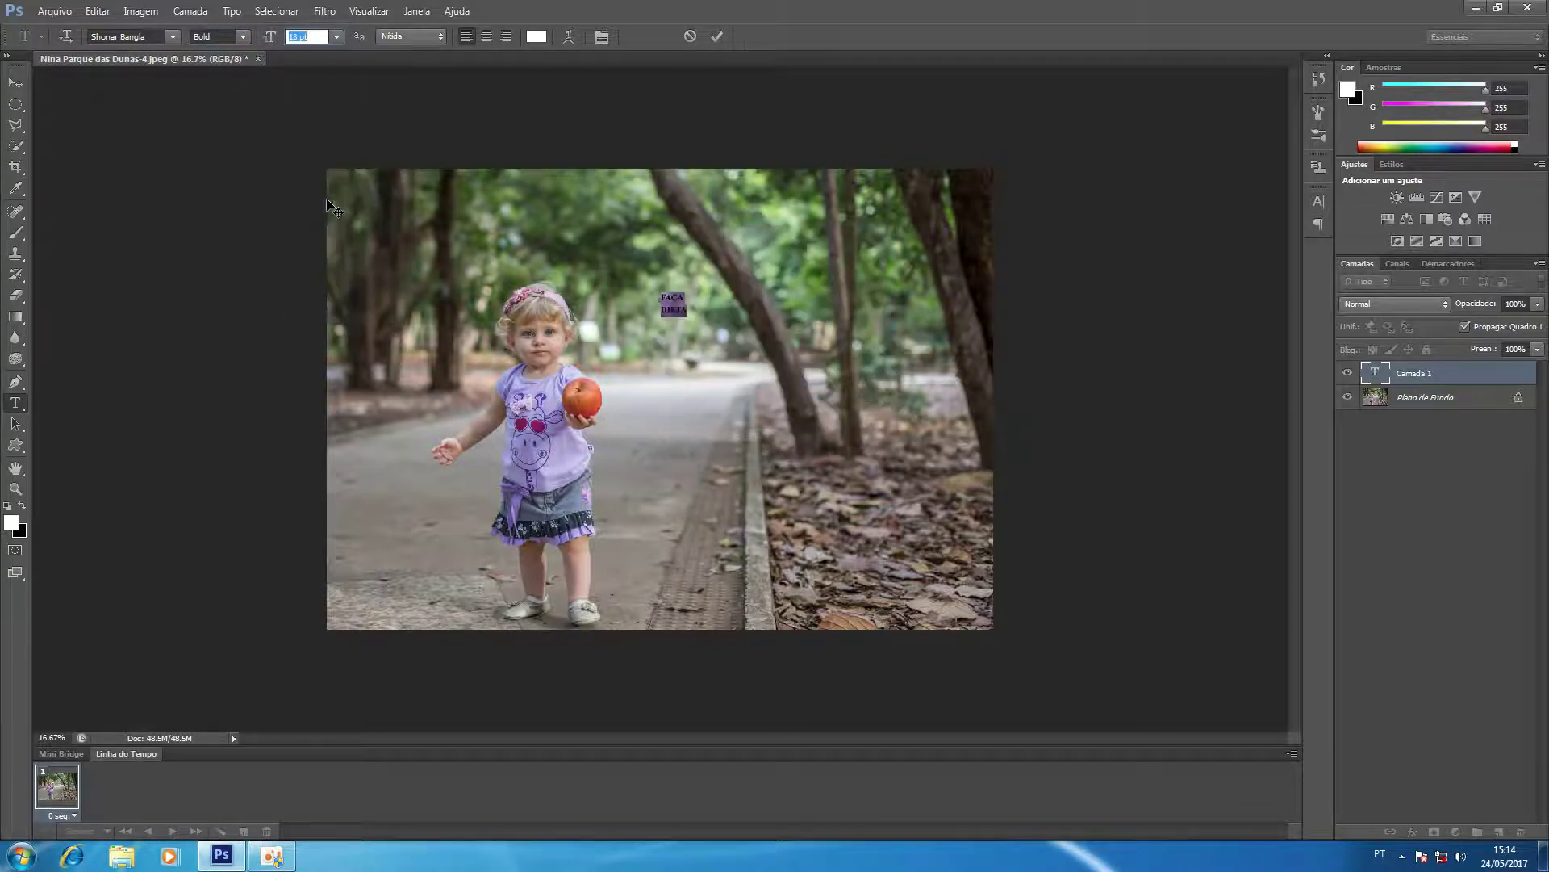
{"action": "left_click", "coordinate": [310, 38]}
{"action": "double_click", "coordinate": [309, 38]}
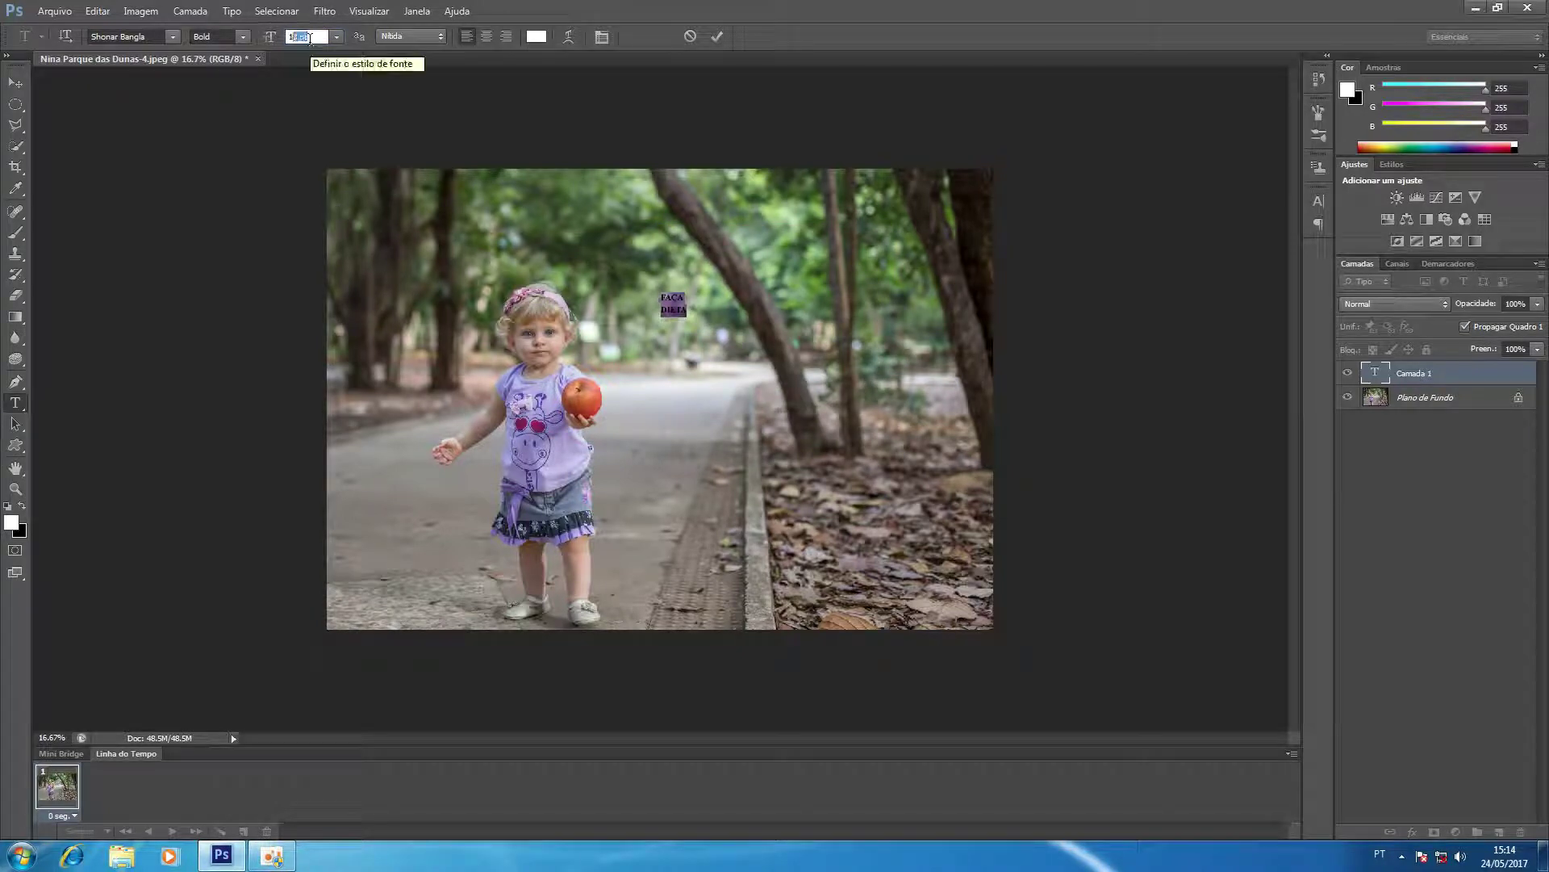
{"action": "key", "text": "Up"}
{"action": "key", "text": "Up"}
{"action": "key", "text": "Up"}
{"action": "key", "text": "Up"}
{"action": "key", "text": "Up"}
{"action": "key", "text": "Up"}
{"action": "key", "text": "Up"}
{"action": "key", "text": "Up"}
{"action": "key", "text": "Up"}
{"action": "key", "text": "Up"}
{"action": "key", "text": "Up"}
{"action": "key", "text": "Up"}
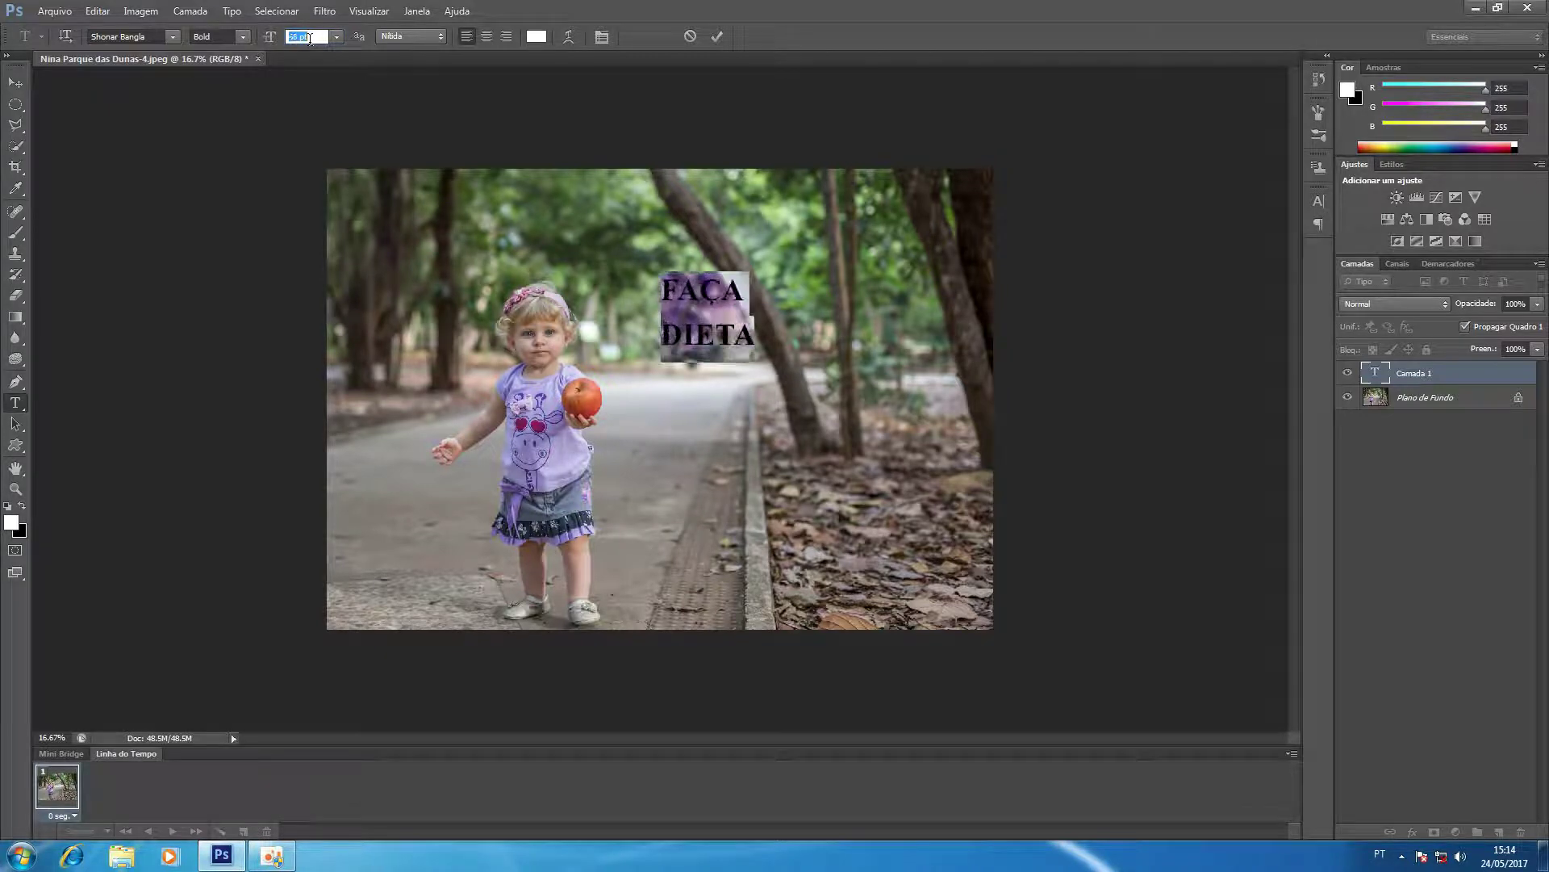
{"action": "left_click", "coordinate": [310, 39]}
Step: Resize the text with keyboard shortcuts up to 144 pt, then deselect it
{"action": "key", "text": "ctrl+shift+period"}
{"action": "key", "text": "ctrl+shift+period"}
{"action": "key", "text": "ctrl+shift+period"}
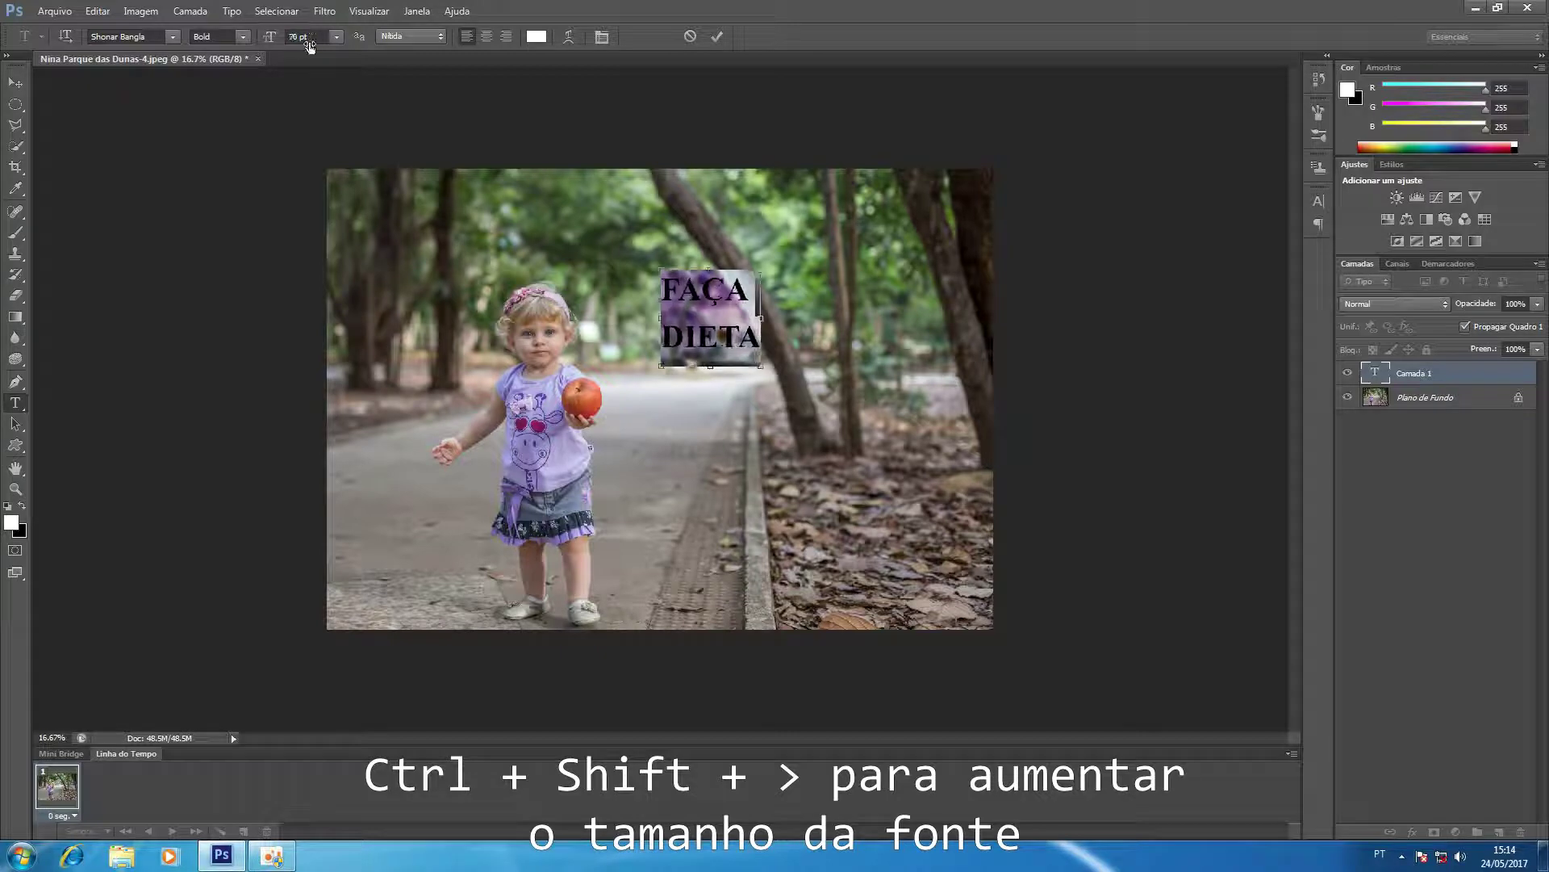
{"action": "key", "text": "ctrl+shift+period"}
{"action": "key", "text": "ctrl+shift+period"}
{"action": "key", "text": "ctrl+shift+period"}
{"action": "key", "text": "ctrl+shift+comma"}
{"action": "key", "text": "ctrl+shift+comma"}
{"action": "key", "text": "ctrl+shift+comma"}
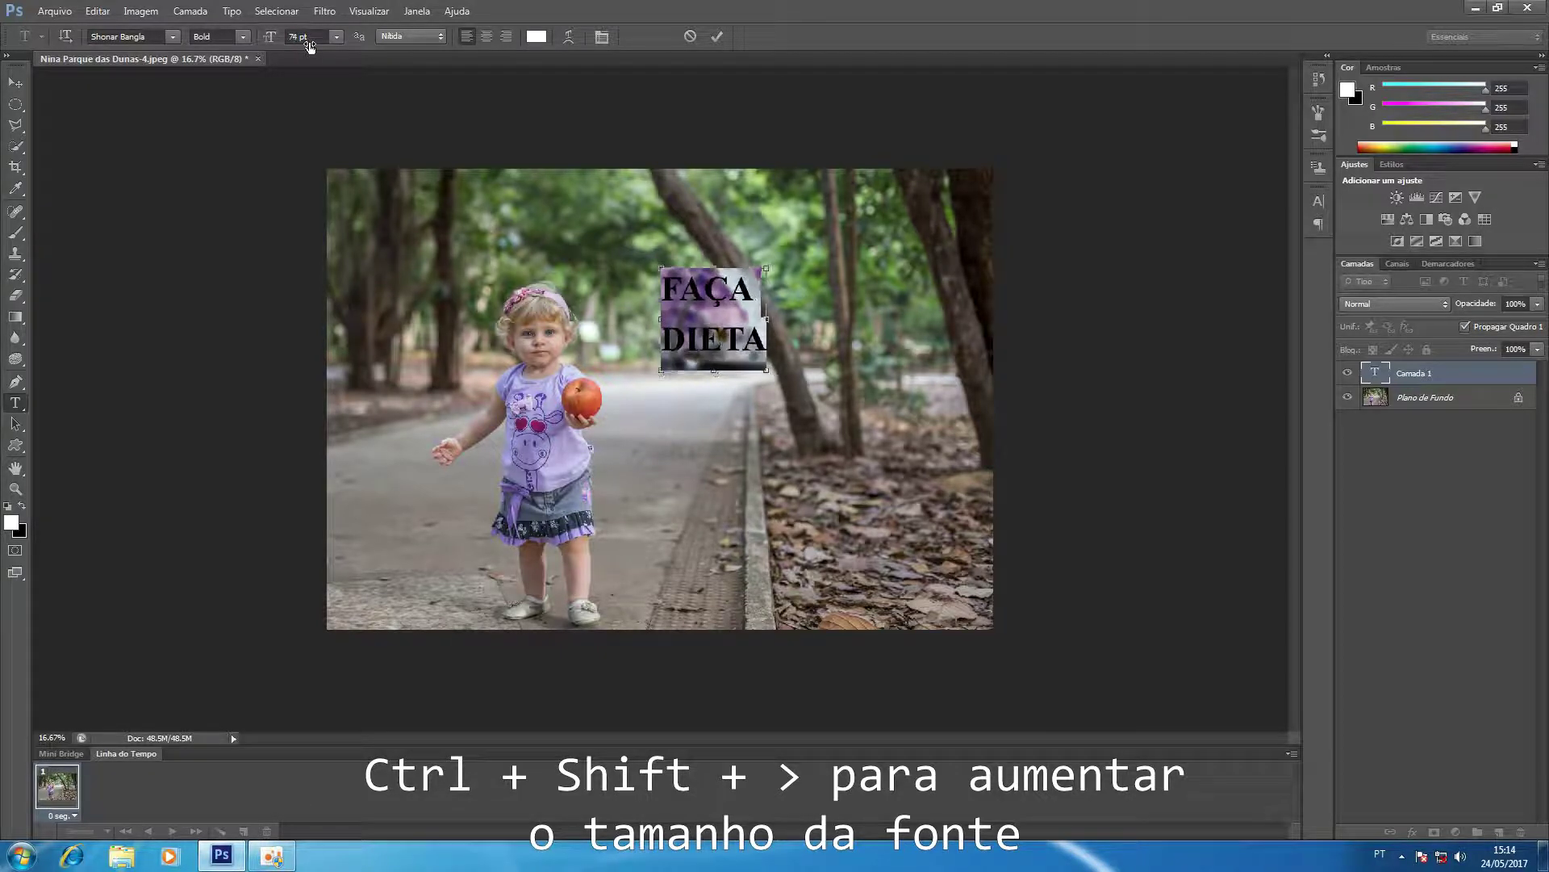
{"action": "key", "text": "ctrl+shift+comma"}
{"action": "key", "text": "ctrl+shift+comma"}
{"action": "key", "text": "ctrl+shift+comma"}
{"action": "key", "text": "ctrl+shift+comma"}
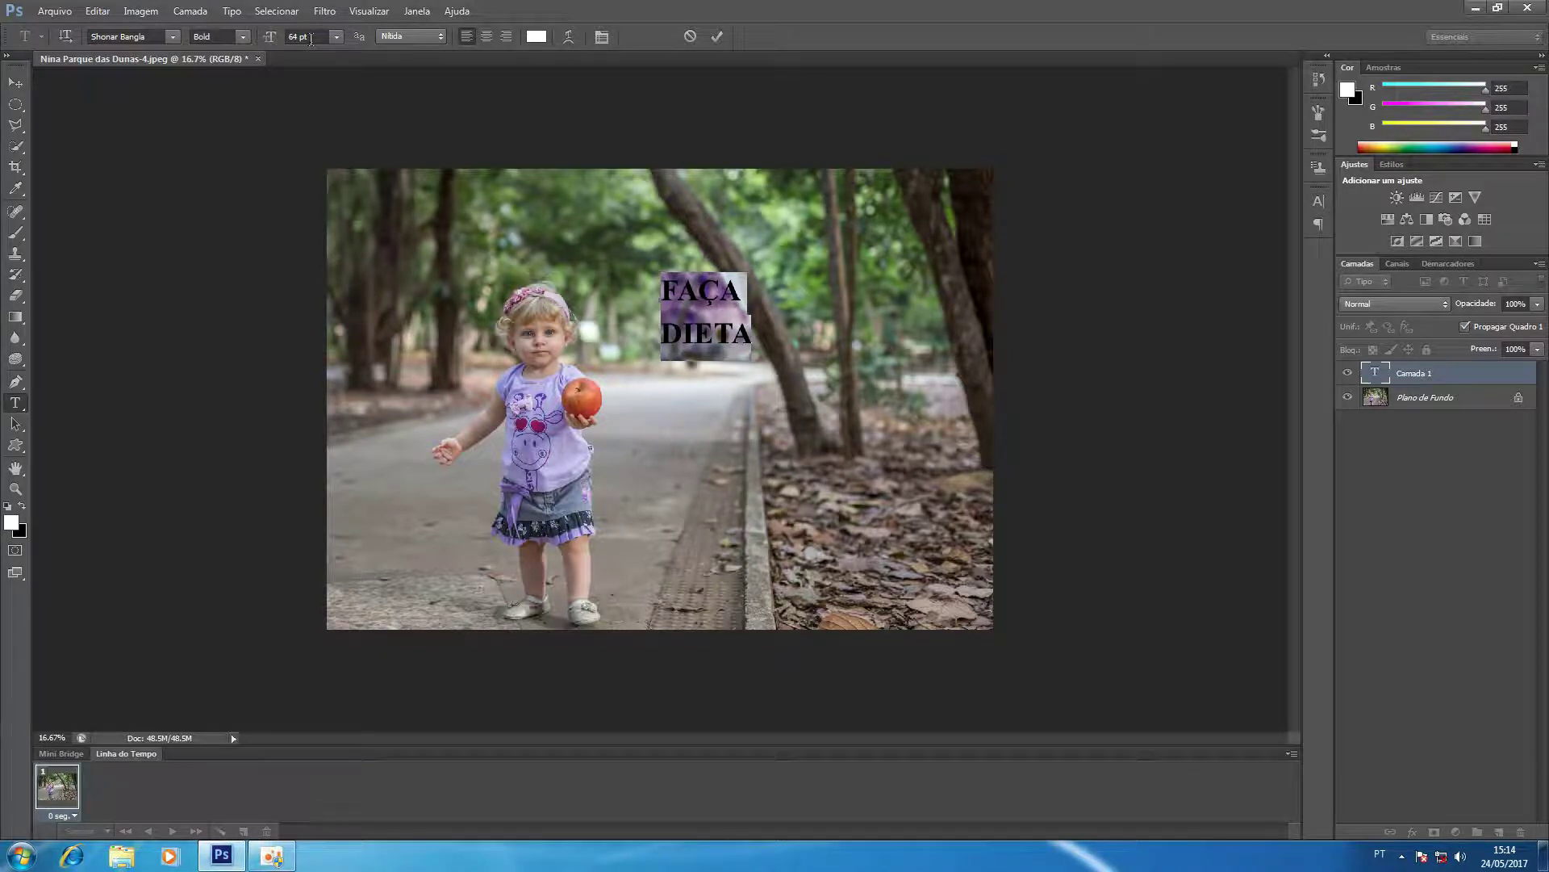
{"action": "key", "text": "ctrl+shift+alt+period"}
{"action": "key", "text": "ctrl+shift+alt+period"}
{"action": "key", "text": "ctrl+shift+alt+period"}
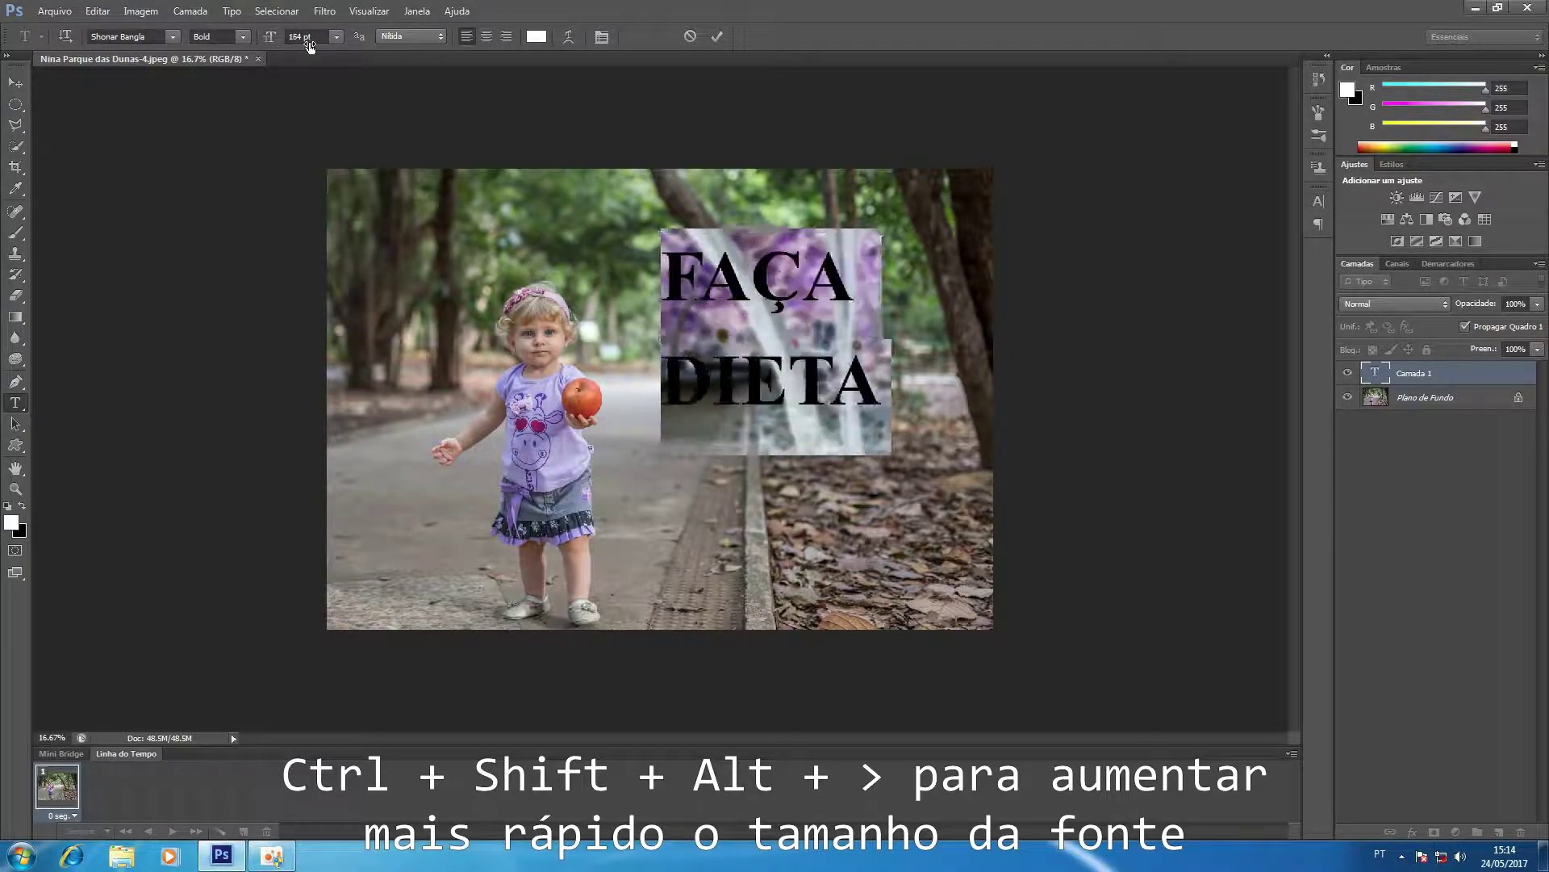
{"action": "key", "text": "ctrl+shift+alt+period"}
{"action": "key", "text": "ctrl+shift+alt+period"}
{"action": "key", "text": "ctrl+shift+alt+period"}
{"action": "key", "text": "ctrl+shift+alt+period"}
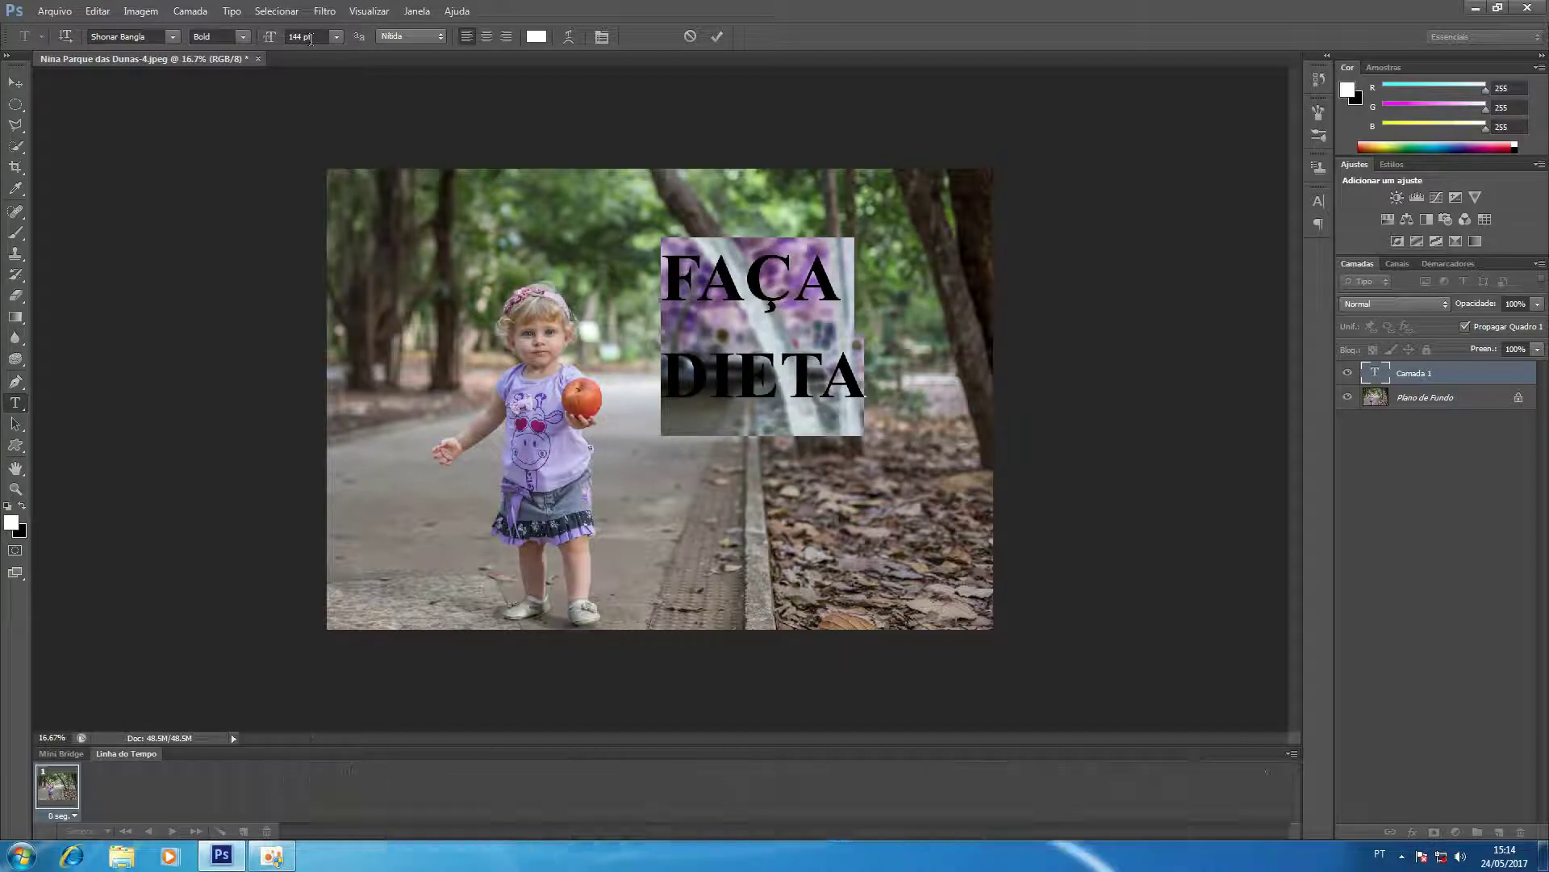
{"action": "left_click", "coordinate": [680, 270]}
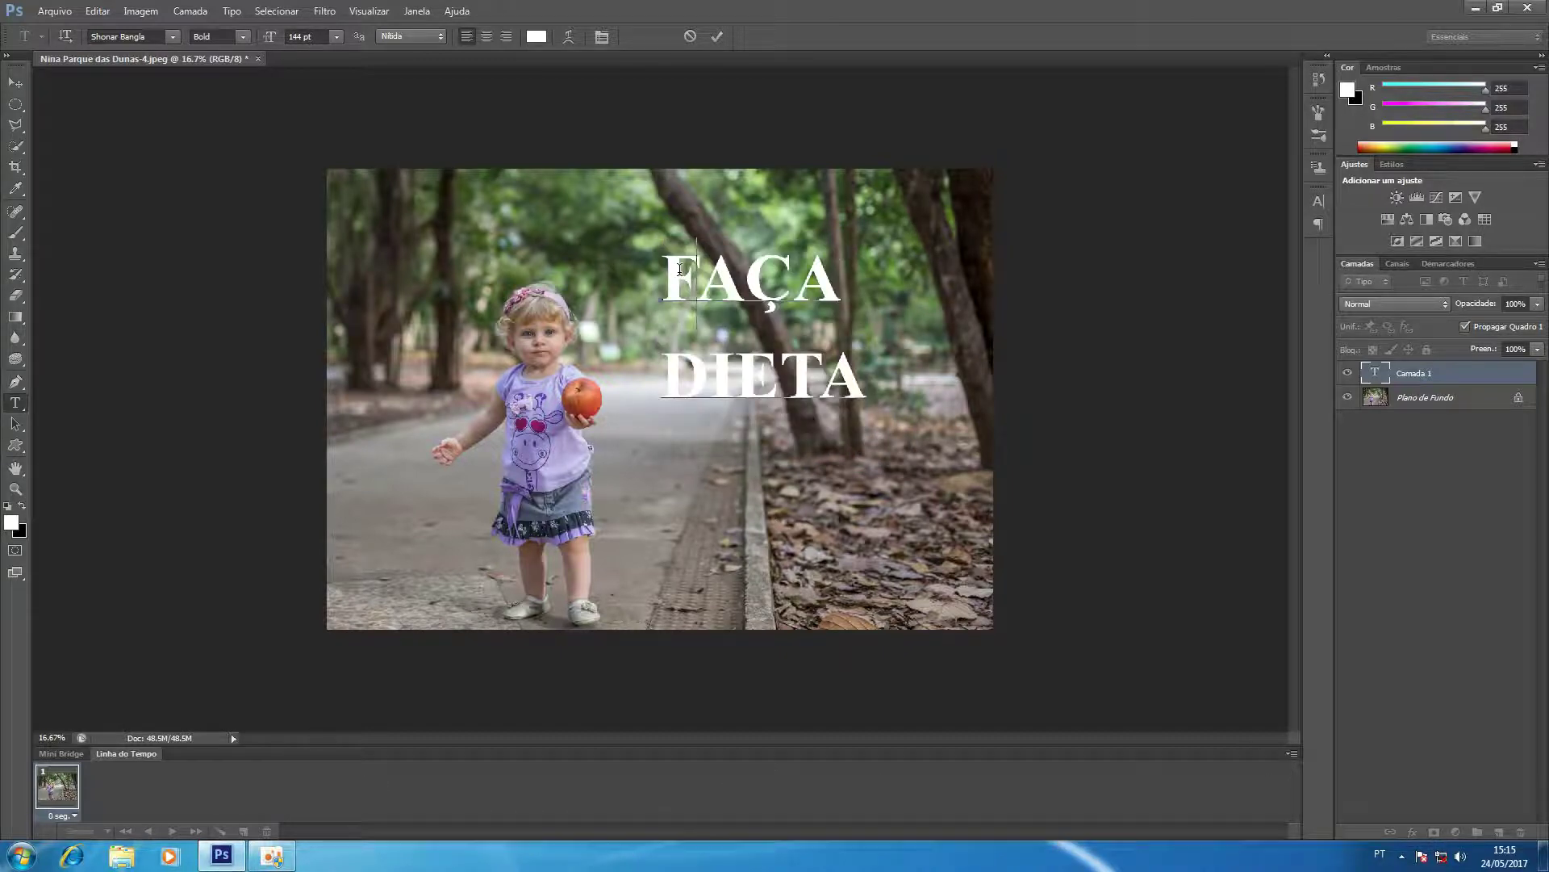
{"action": "key", "text": "ctrl+a"}
{"action": "key", "text": "BackSpace"}
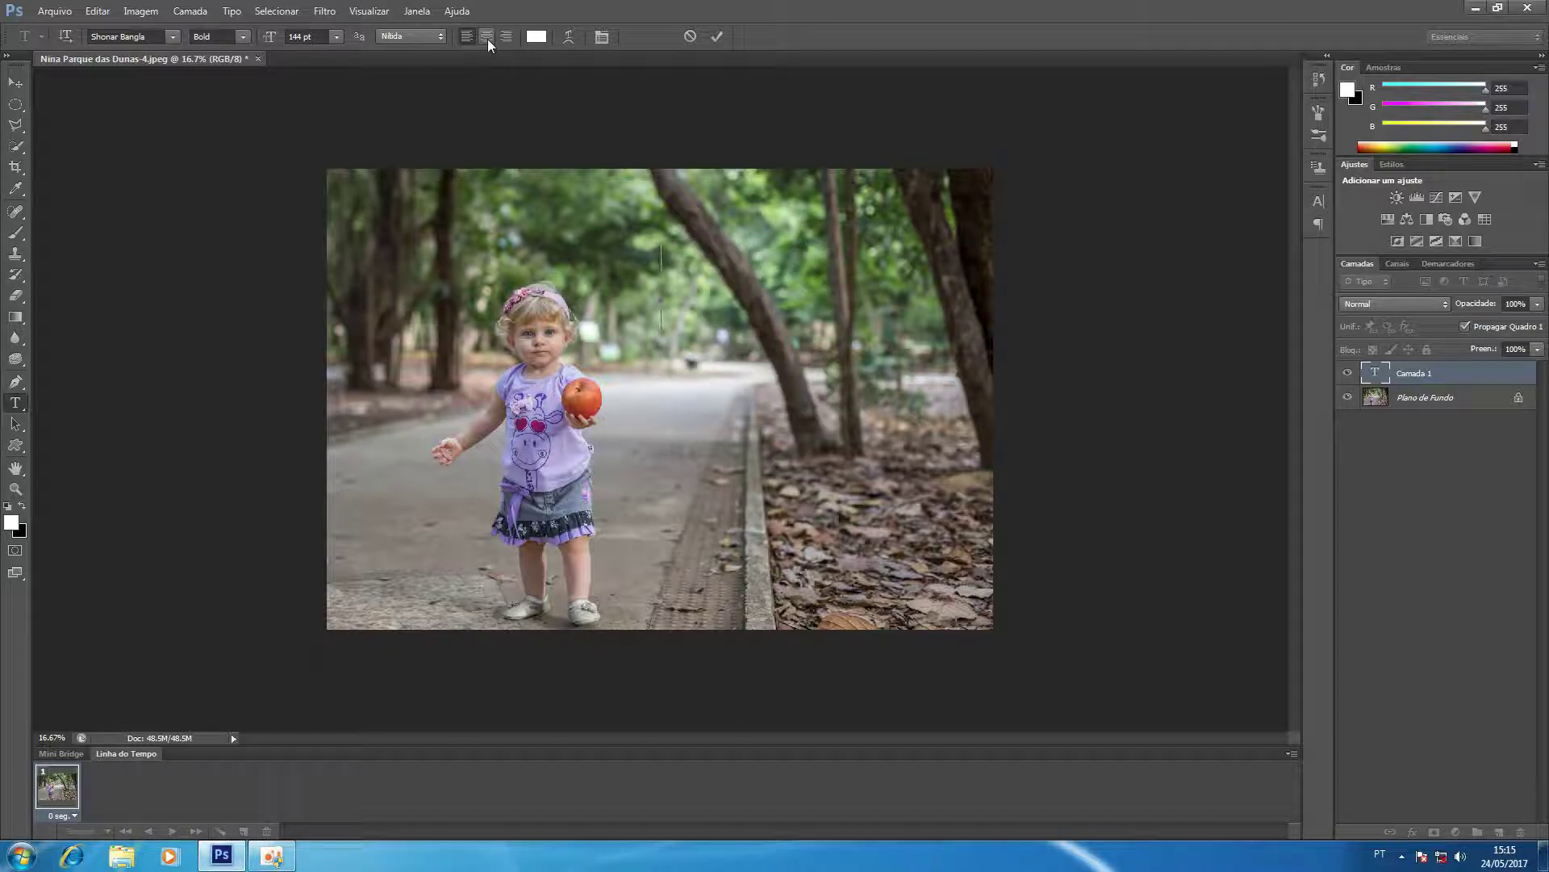
{"action": "type", "text": "FA"}
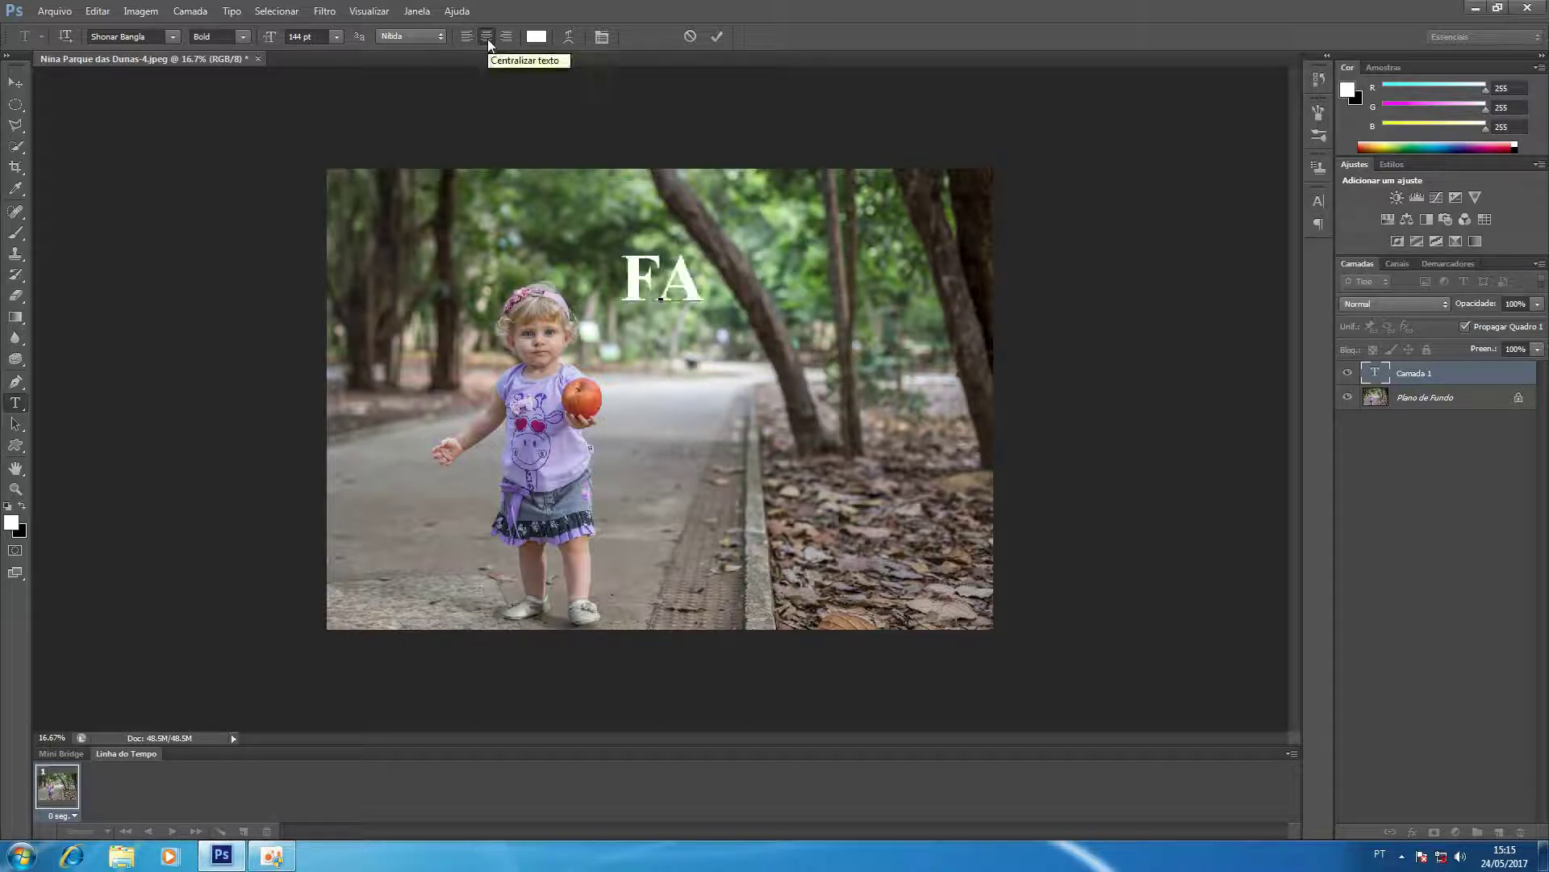
{"action": "type", "text": "ÇA "}
{"action": "type", "text": "DI"}
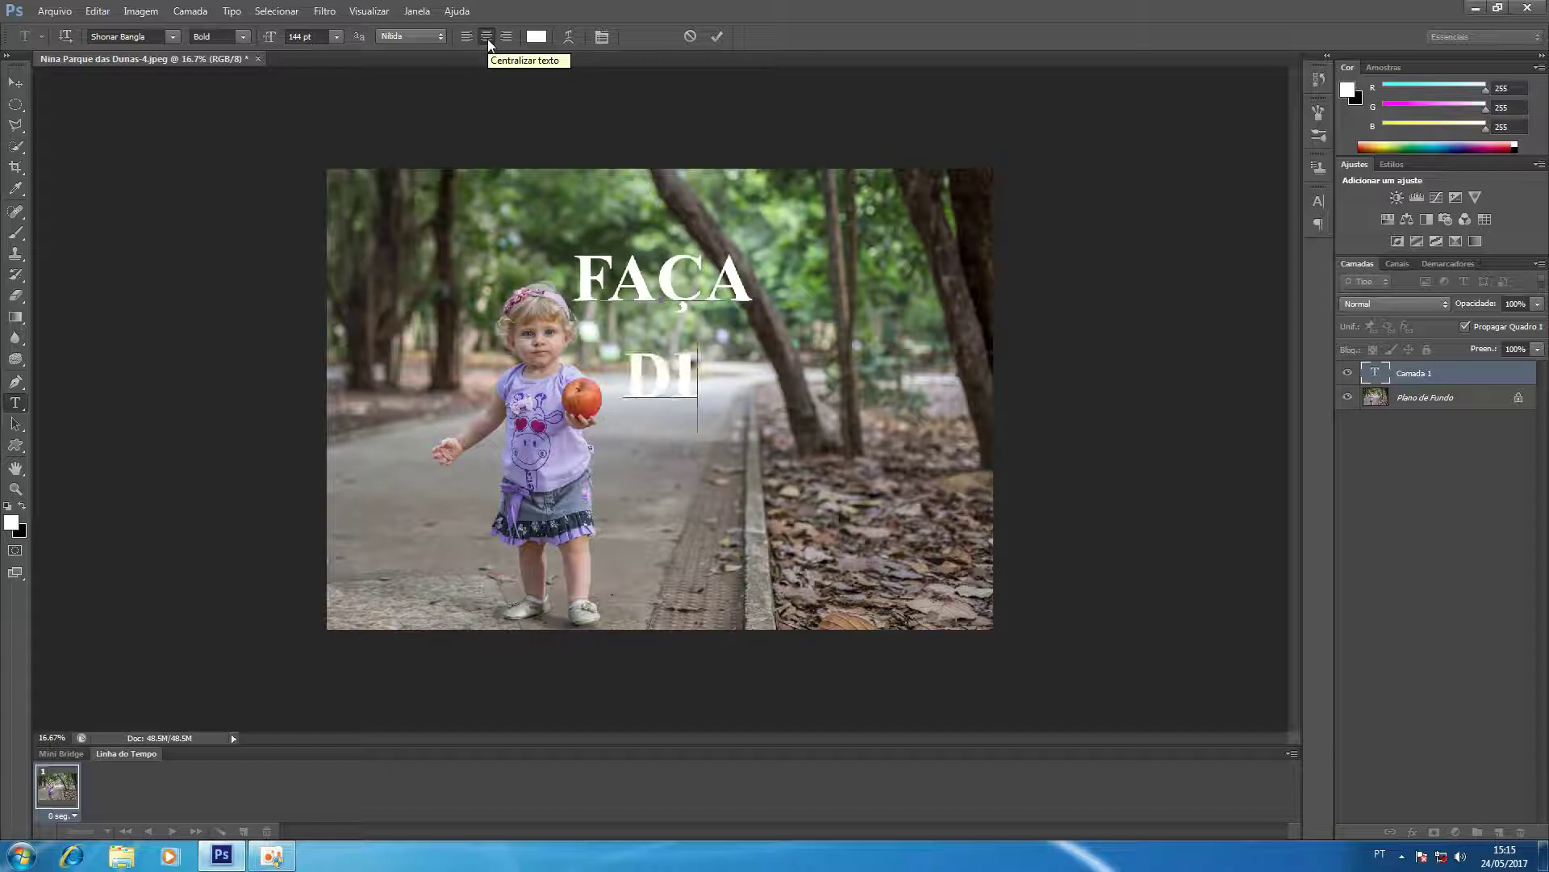
{"action": "type", "text": "ETA"}
{"action": "key", "text": "shift+Left"}
{"action": "key", "text": "shift+Left"}
{"action": "key", "text": "shift+Left"}
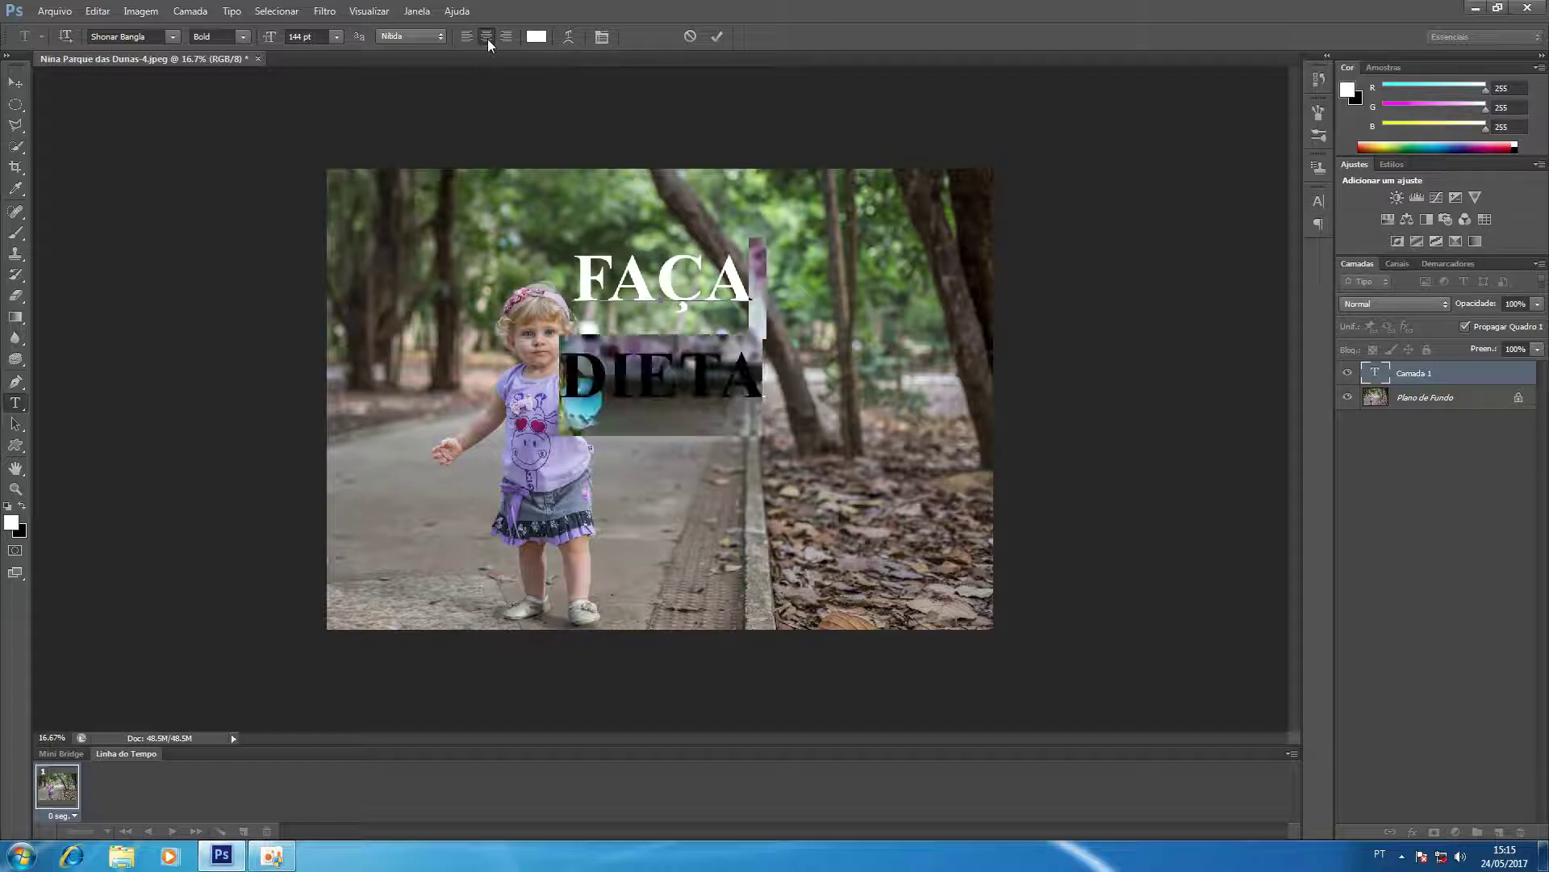
{"action": "key", "text": "shift+Left"}
{"action": "key", "text": "shift+Left"}
{"action": "key", "text": "shift+Left"}
{"action": "key", "text": "shift+Left"}
{"action": "key", "text": "BackSpace"}
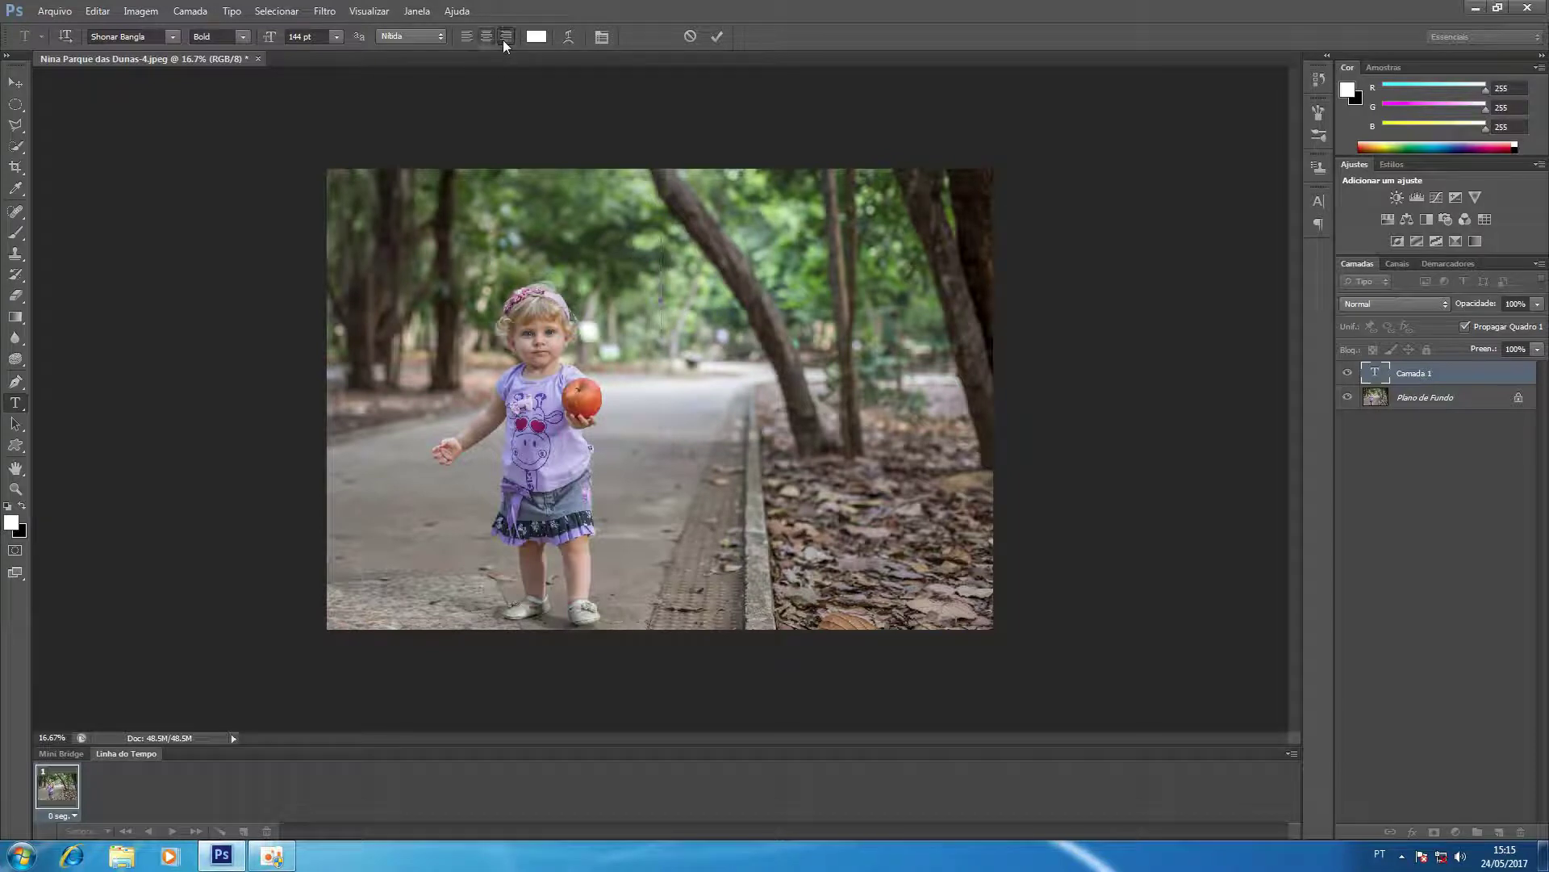
{"action": "type", "text": "FAÇA"}
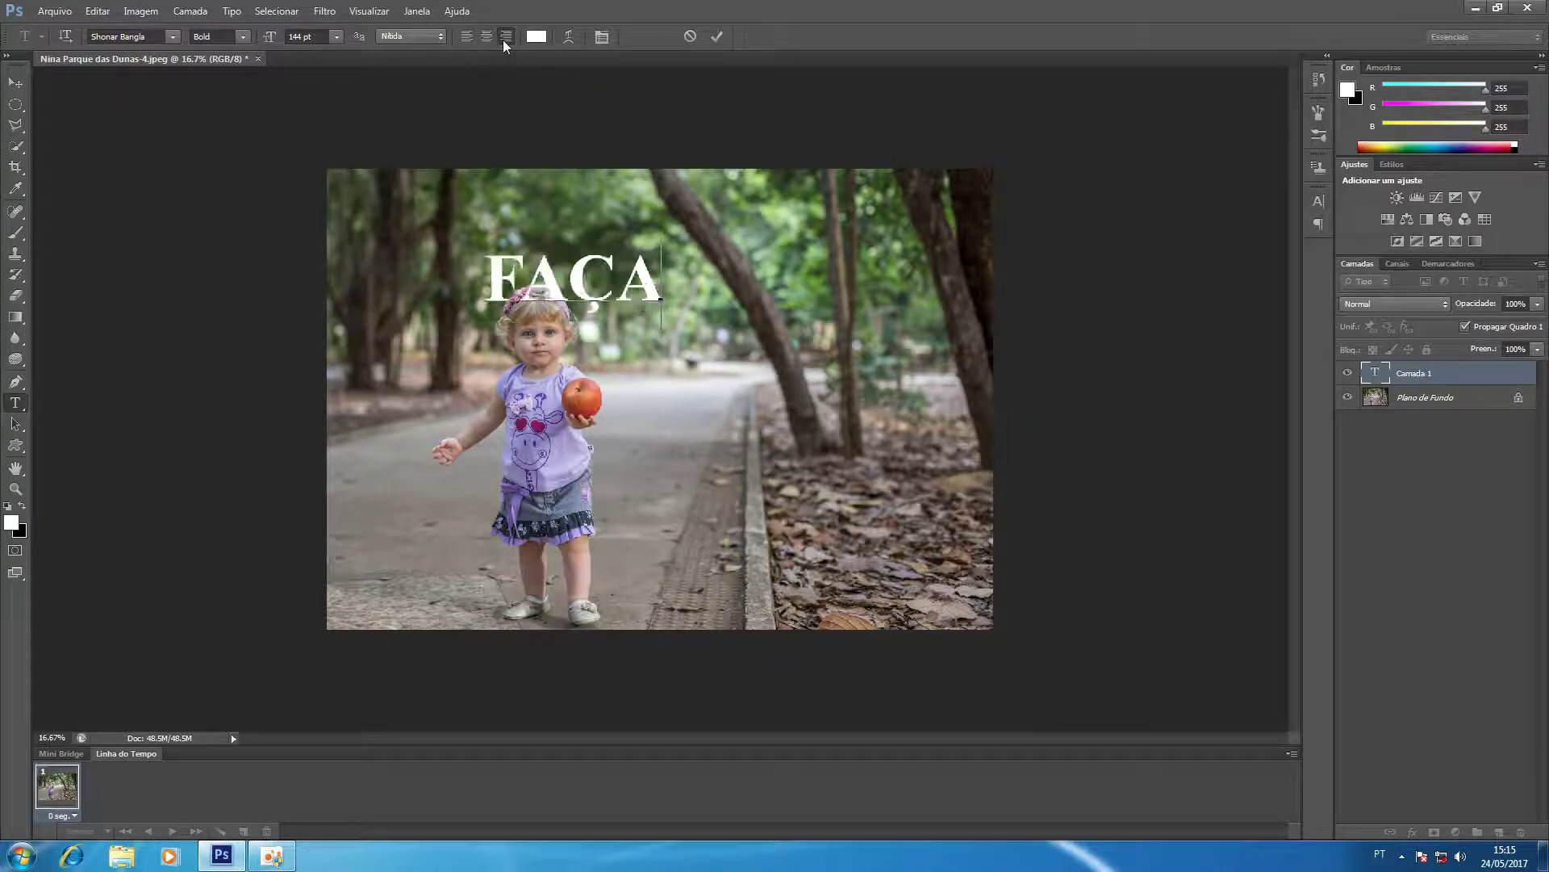
{"action": "key", "text": "Return"}
{"action": "type", "text": "DI"}
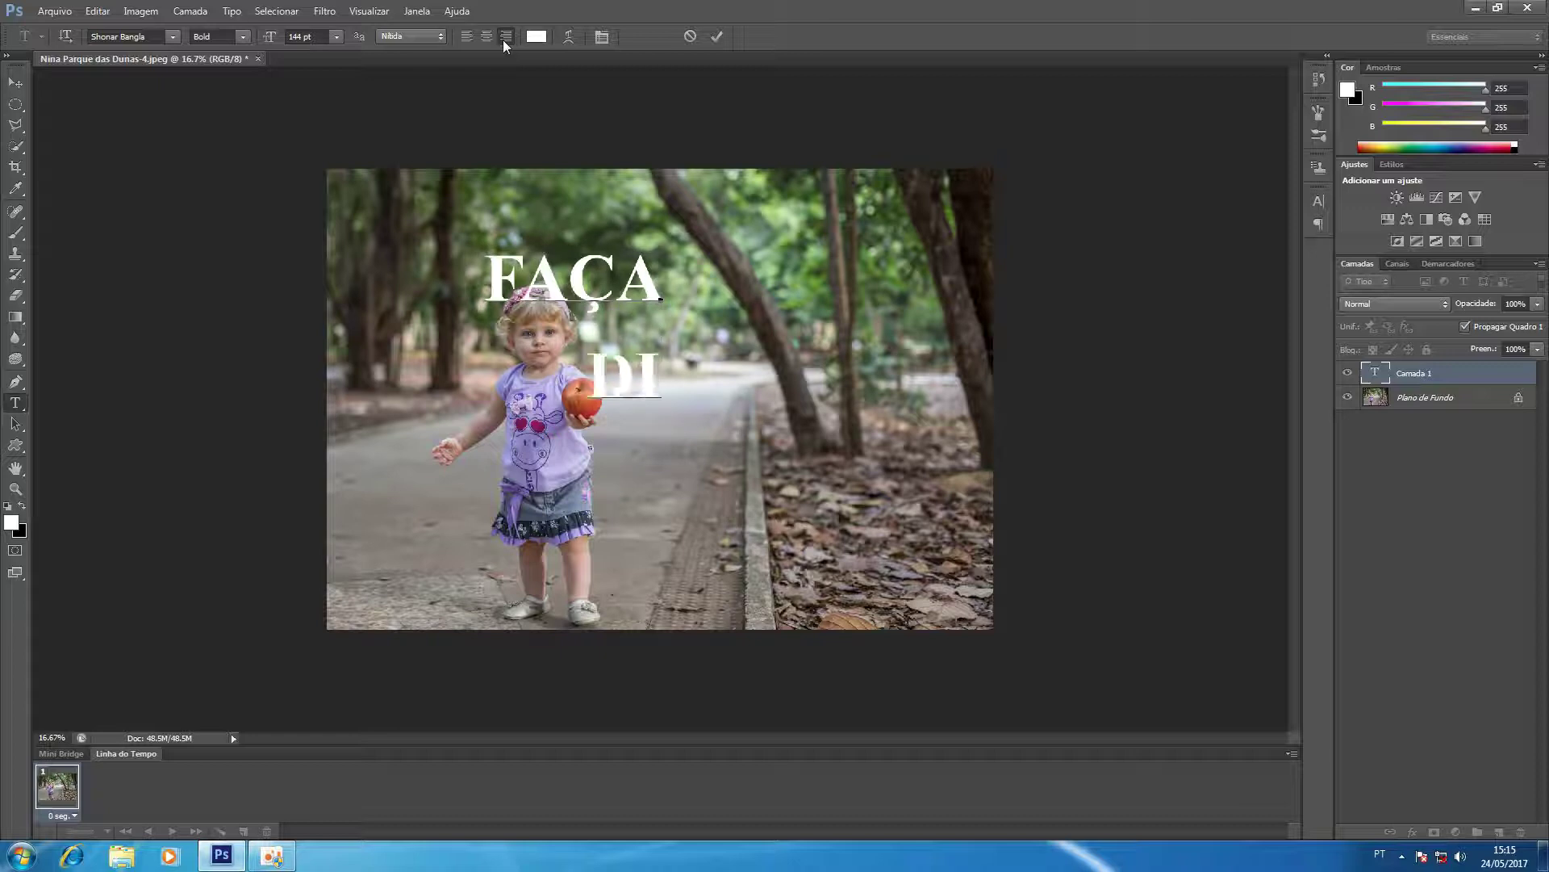
{"action": "type", "text": "ETA"}
{"action": "left_click", "coordinate": [466, 37]}
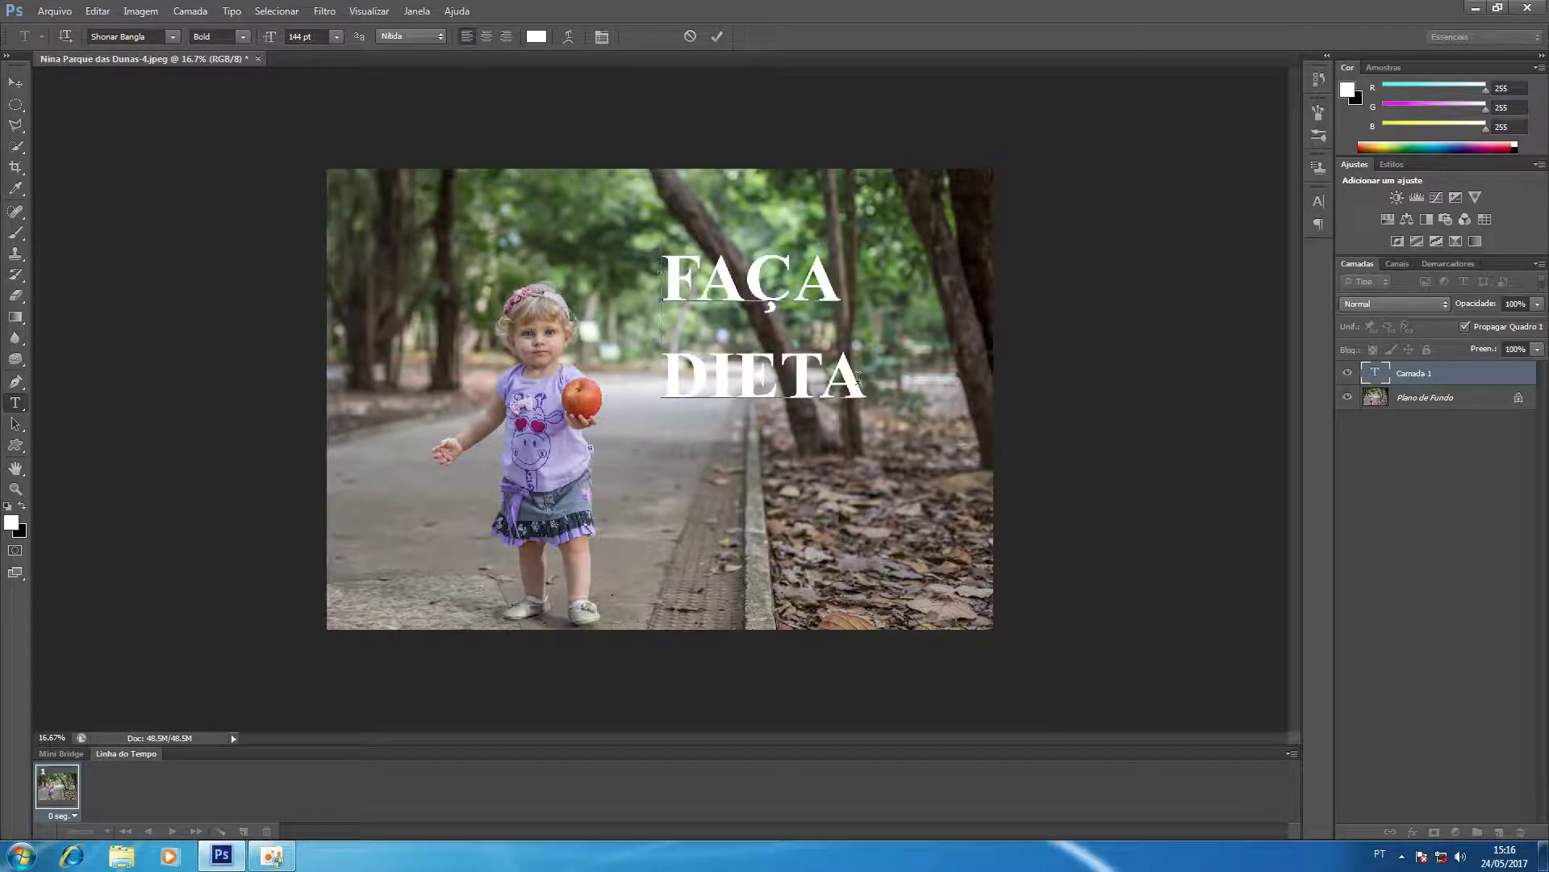
{"action": "key", "text": "ctrl+a"}
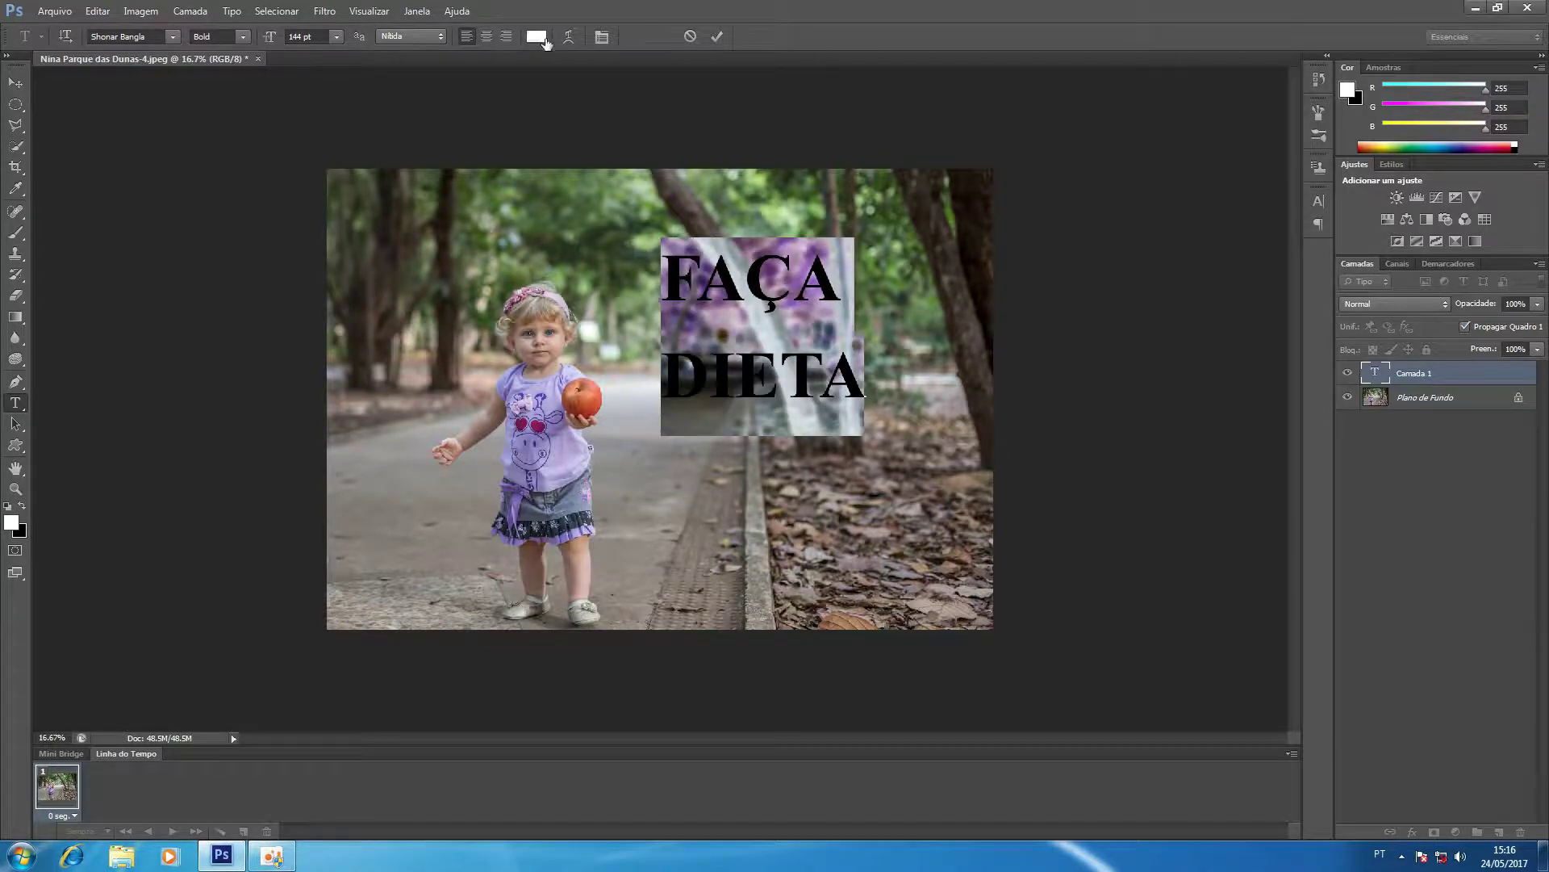
{"action": "left_click", "coordinate": [544, 38]}
{"action": "left_click", "coordinate": [998, 537]}
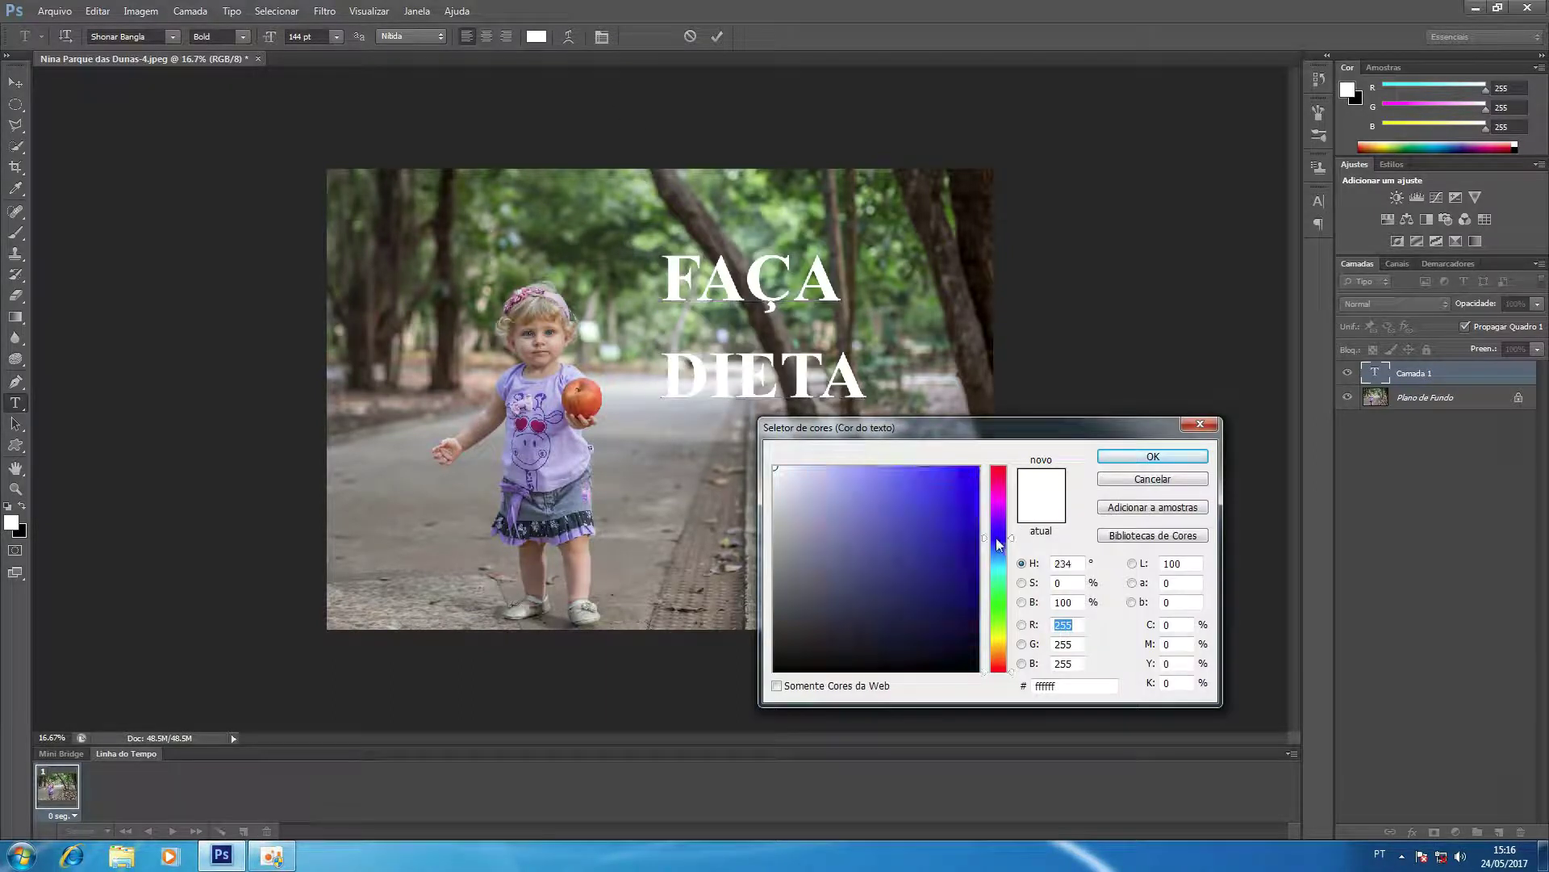
{"action": "left_click", "coordinate": [860, 487]}
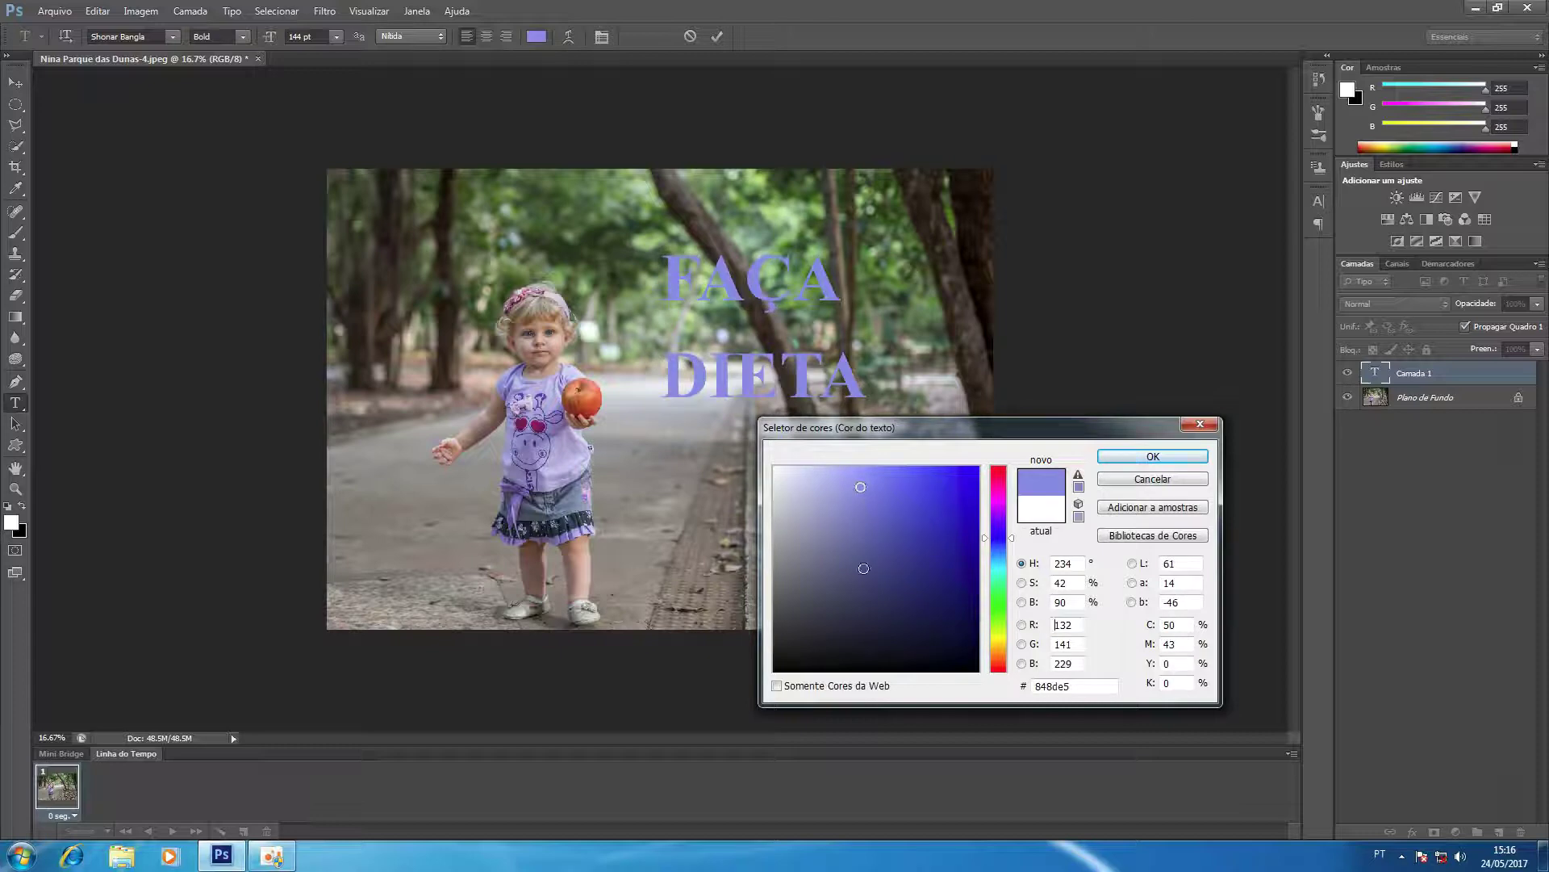
{"action": "left_click", "coordinate": [797, 593]}
{"action": "left_click", "coordinate": [775, 468]}
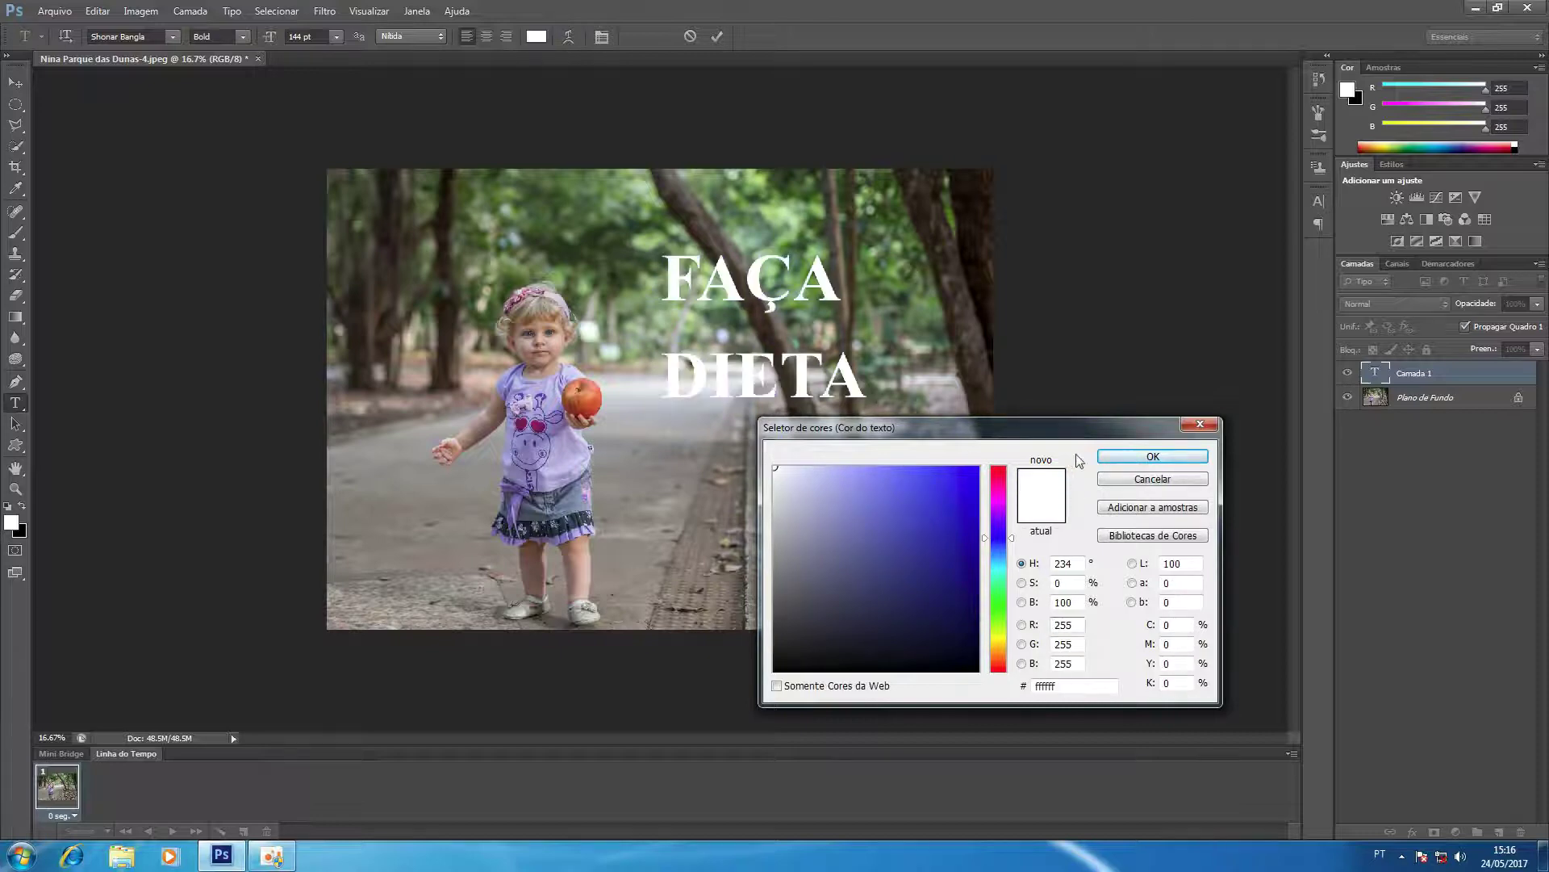
{"action": "left_click", "coordinate": [1110, 462]}
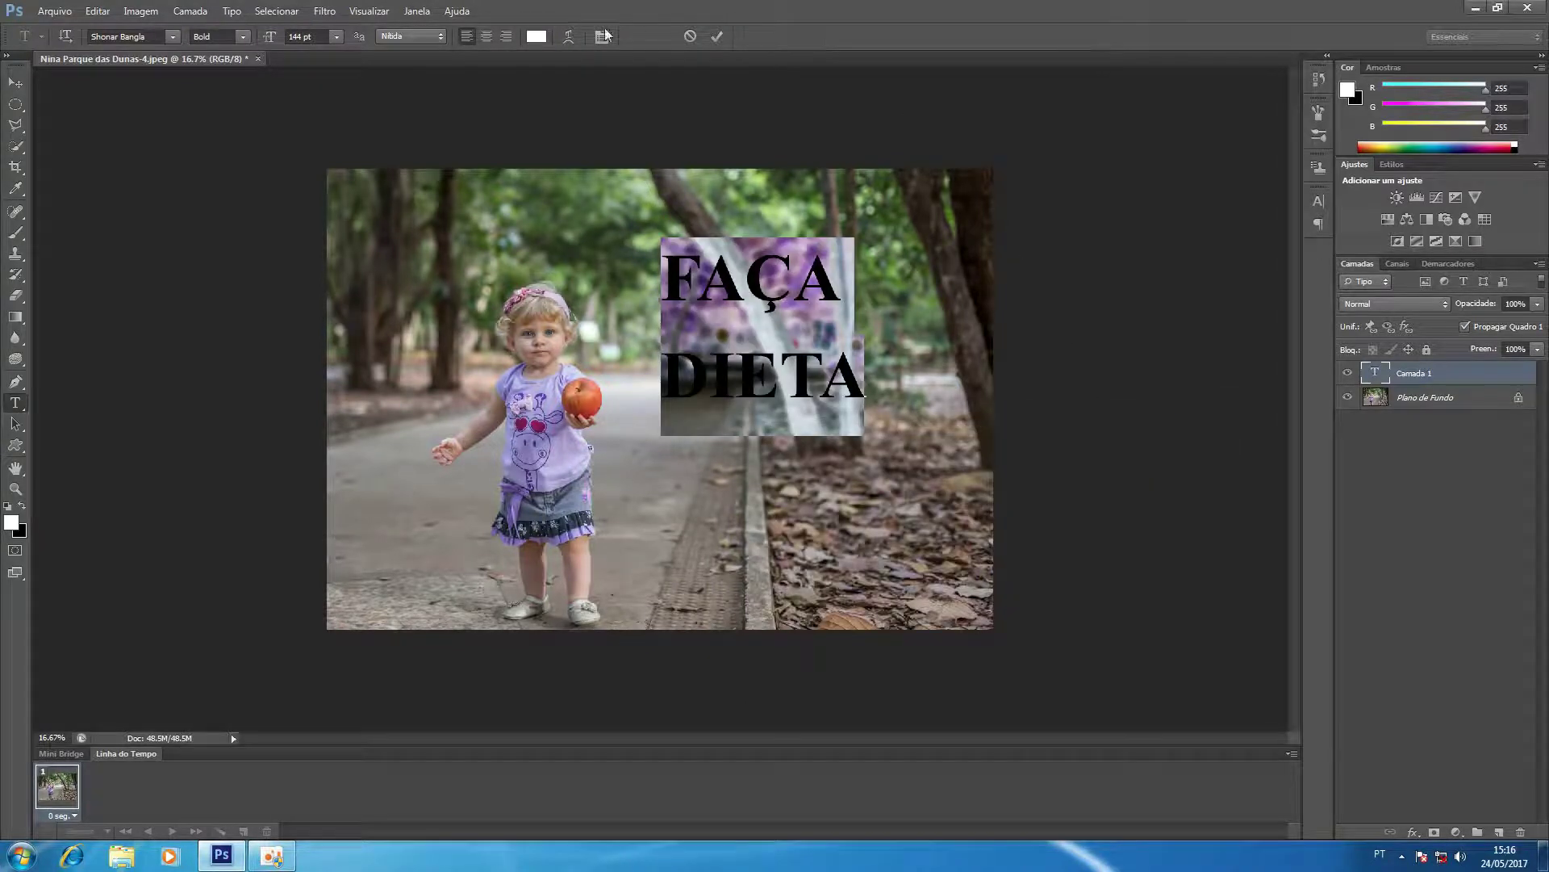
Step: Apply a Saliência bulge warp with -38 horizontal distortion, then discard the text edit
{"action": "left_click", "coordinate": [568, 36]}
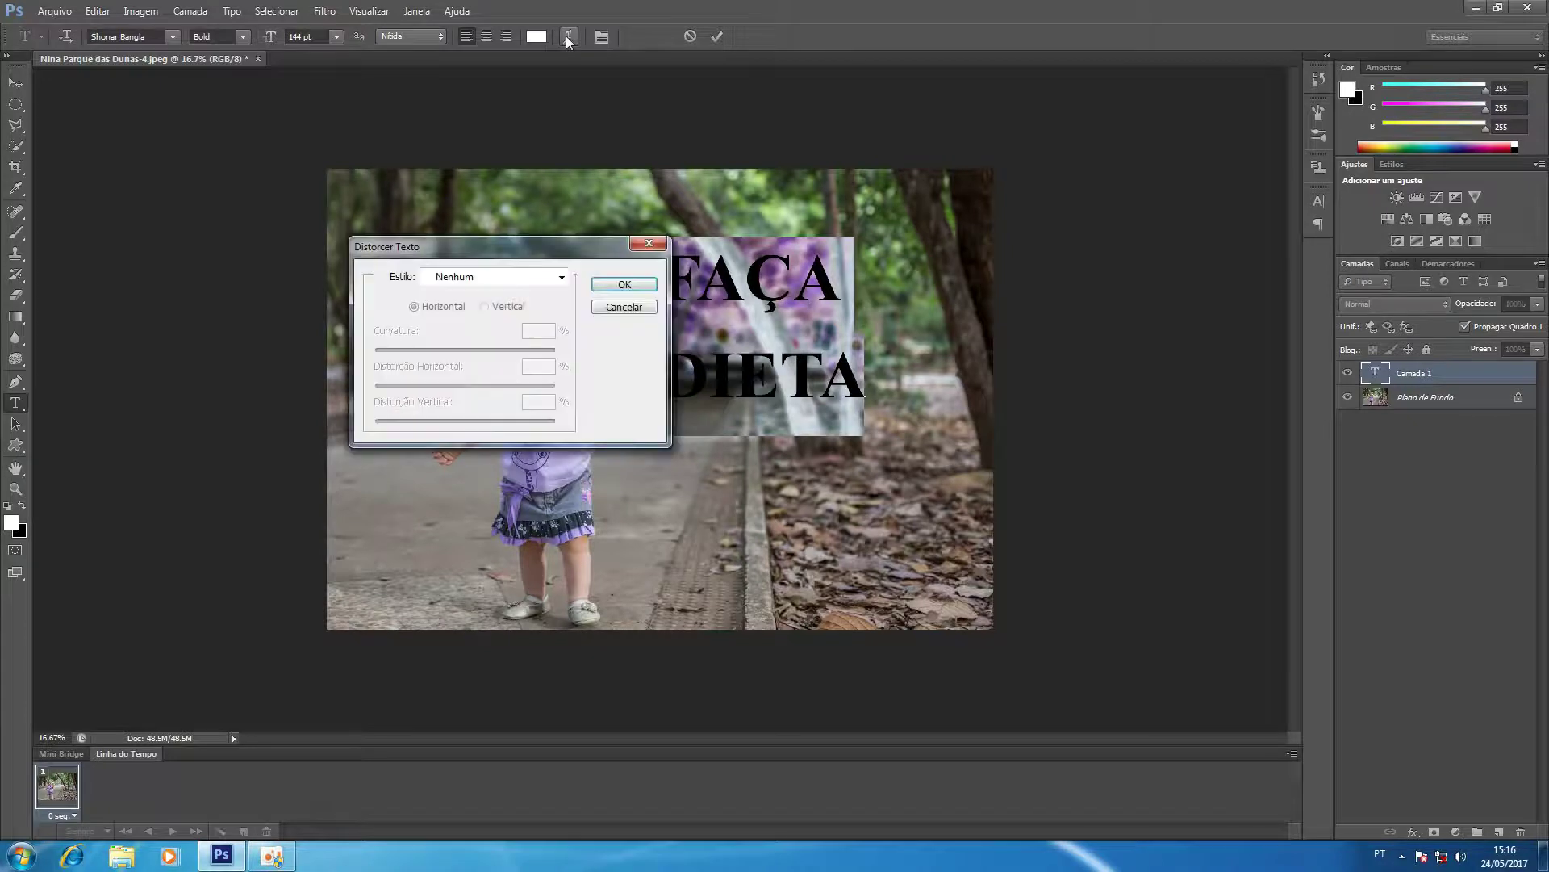
{"action": "left_click", "coordinate": [511, 281]}
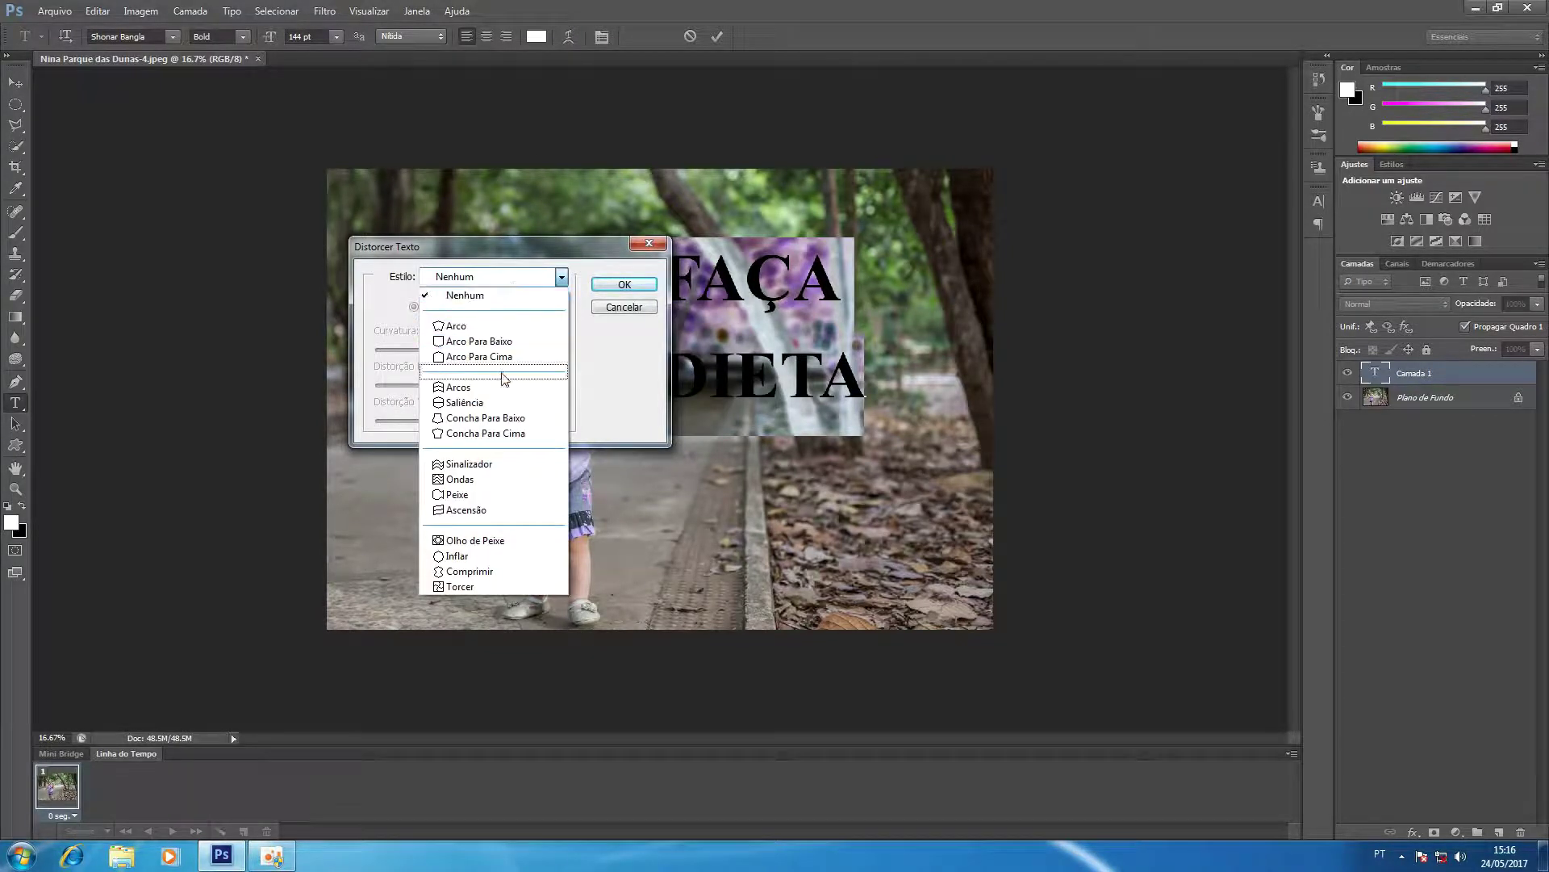
{"action": "left_click", "coordinate": [500, 402]}
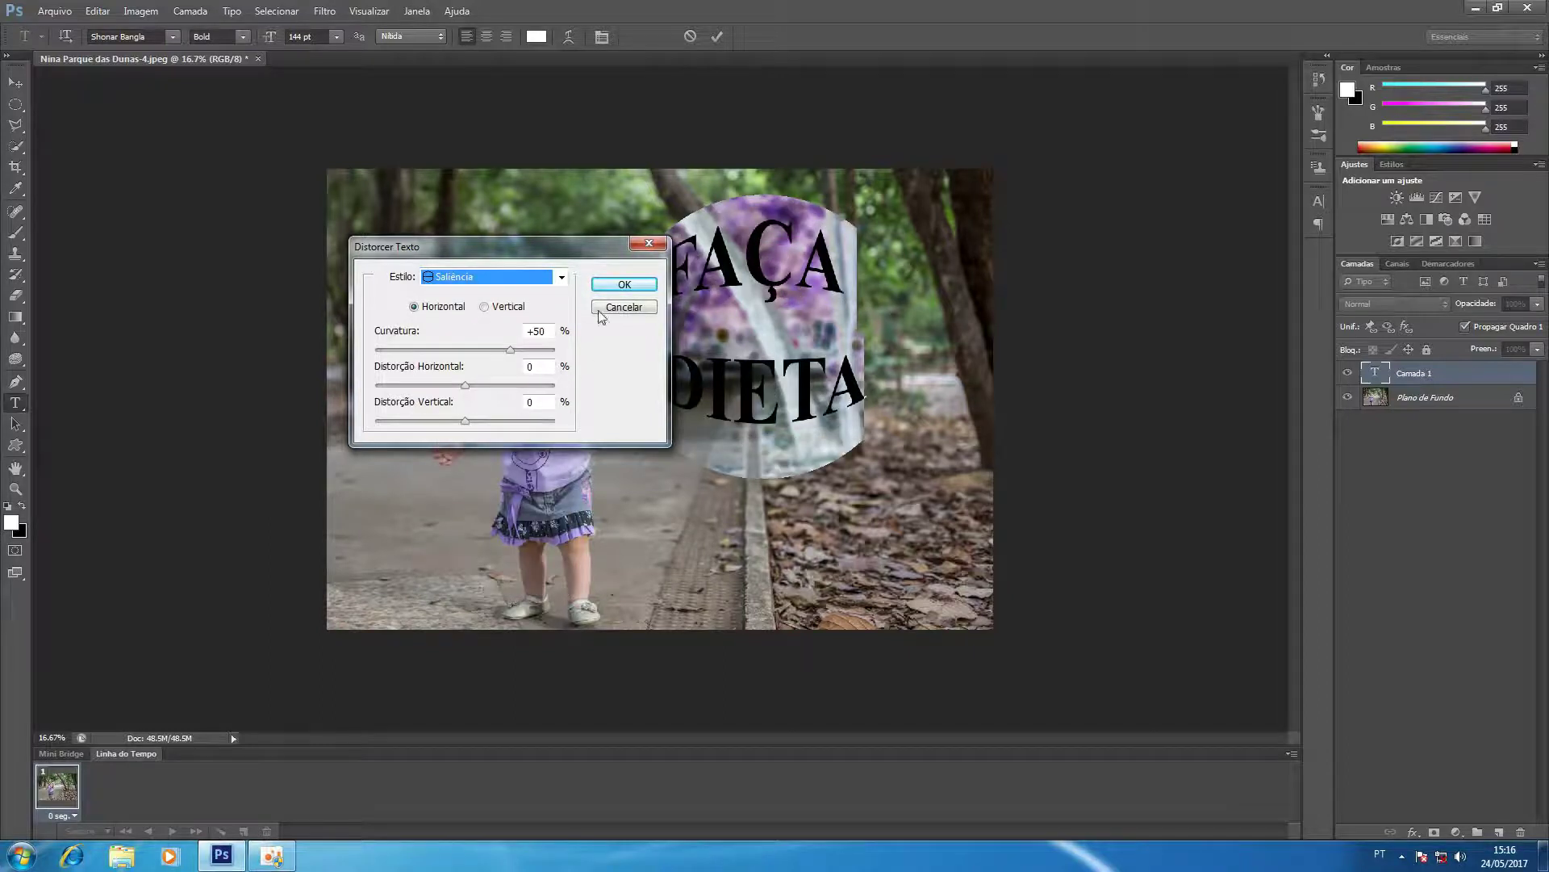
{"action": "left_click", "coordinate": [490, 386]}
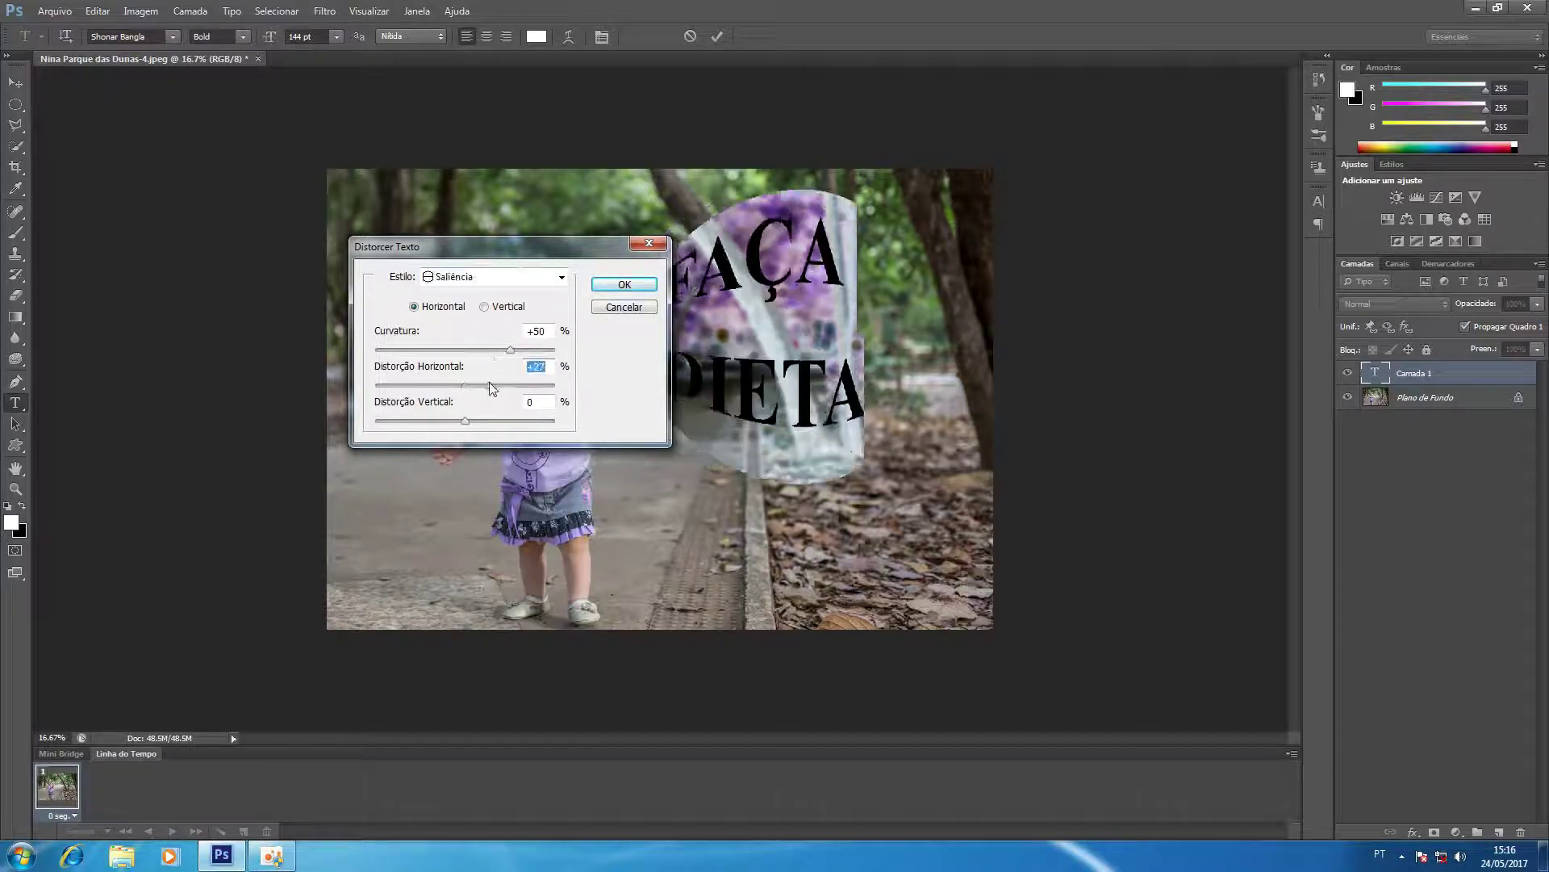
{"action": "left_click", "coordinate": [431, 386]}
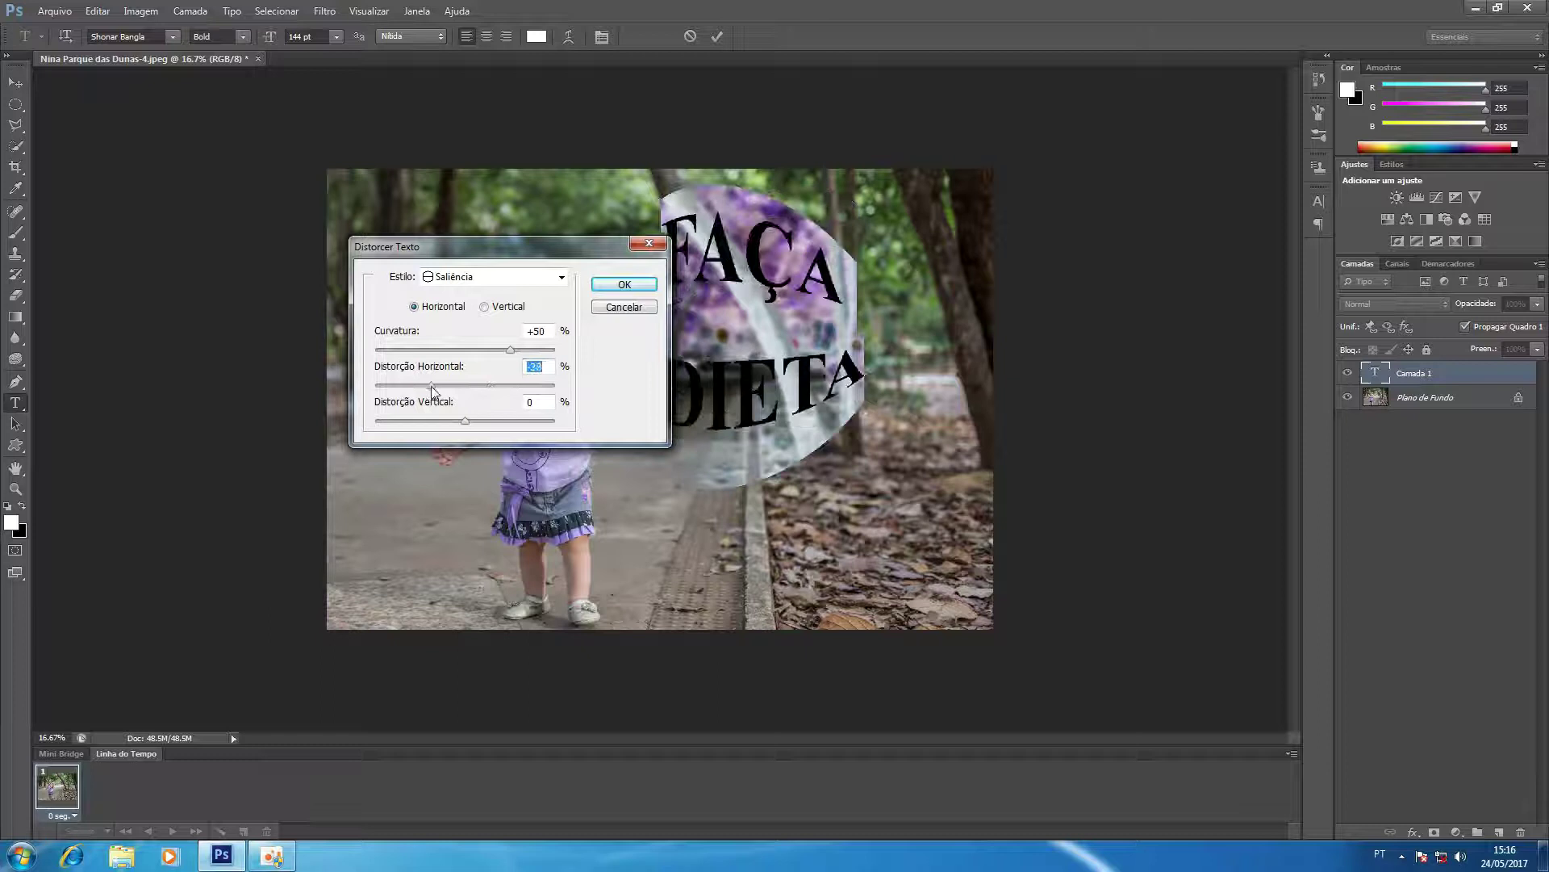
{"action": "left_click", "coordinate": [625, 285]}
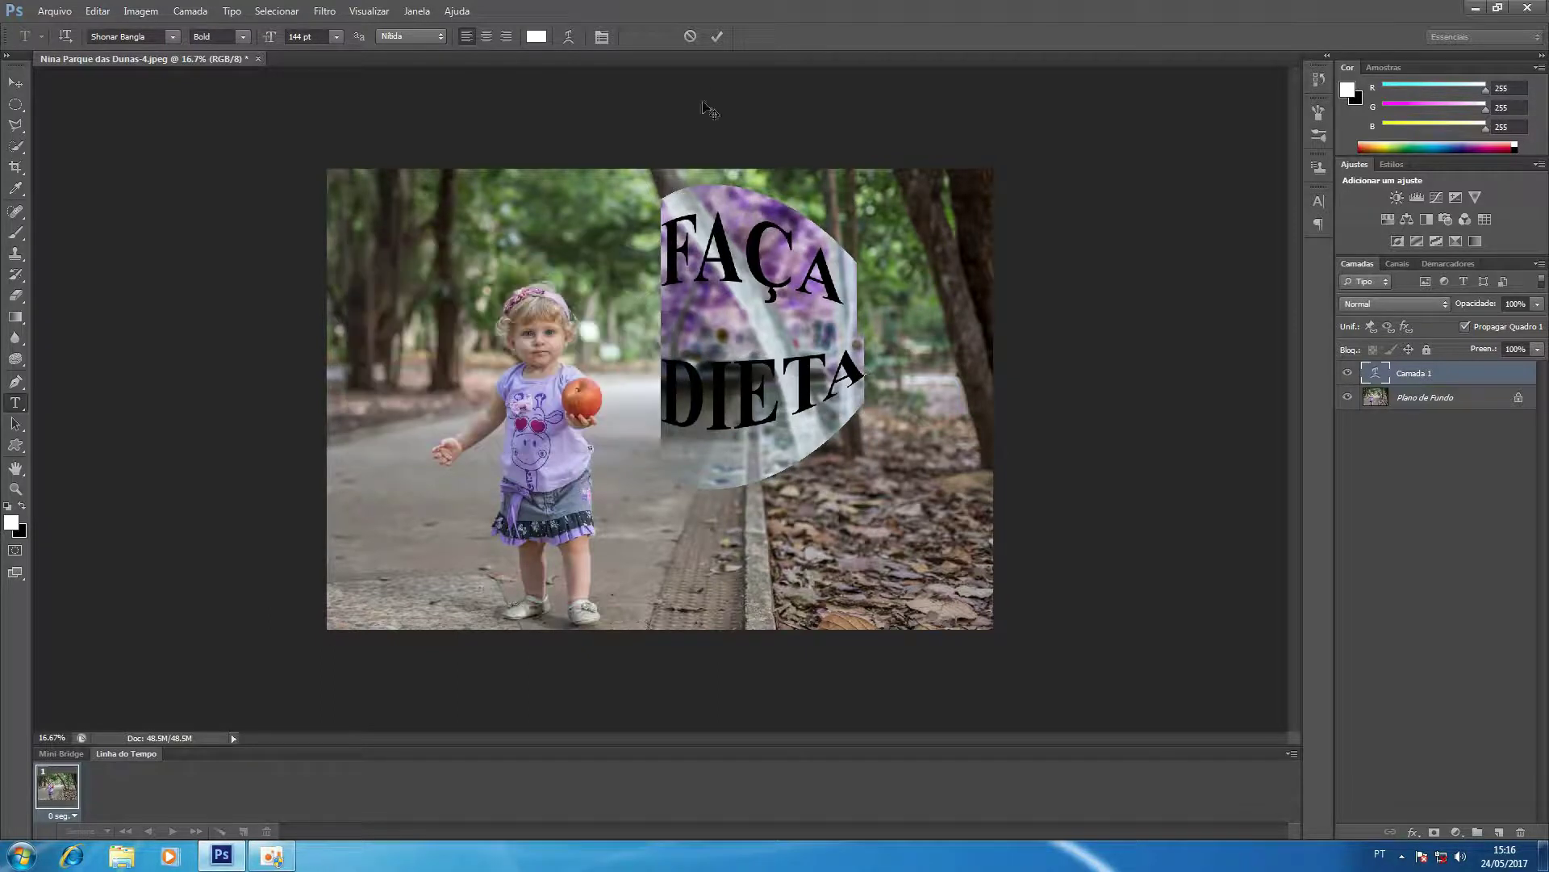
{"action": "left_click", "coordinate": [692, 36]}
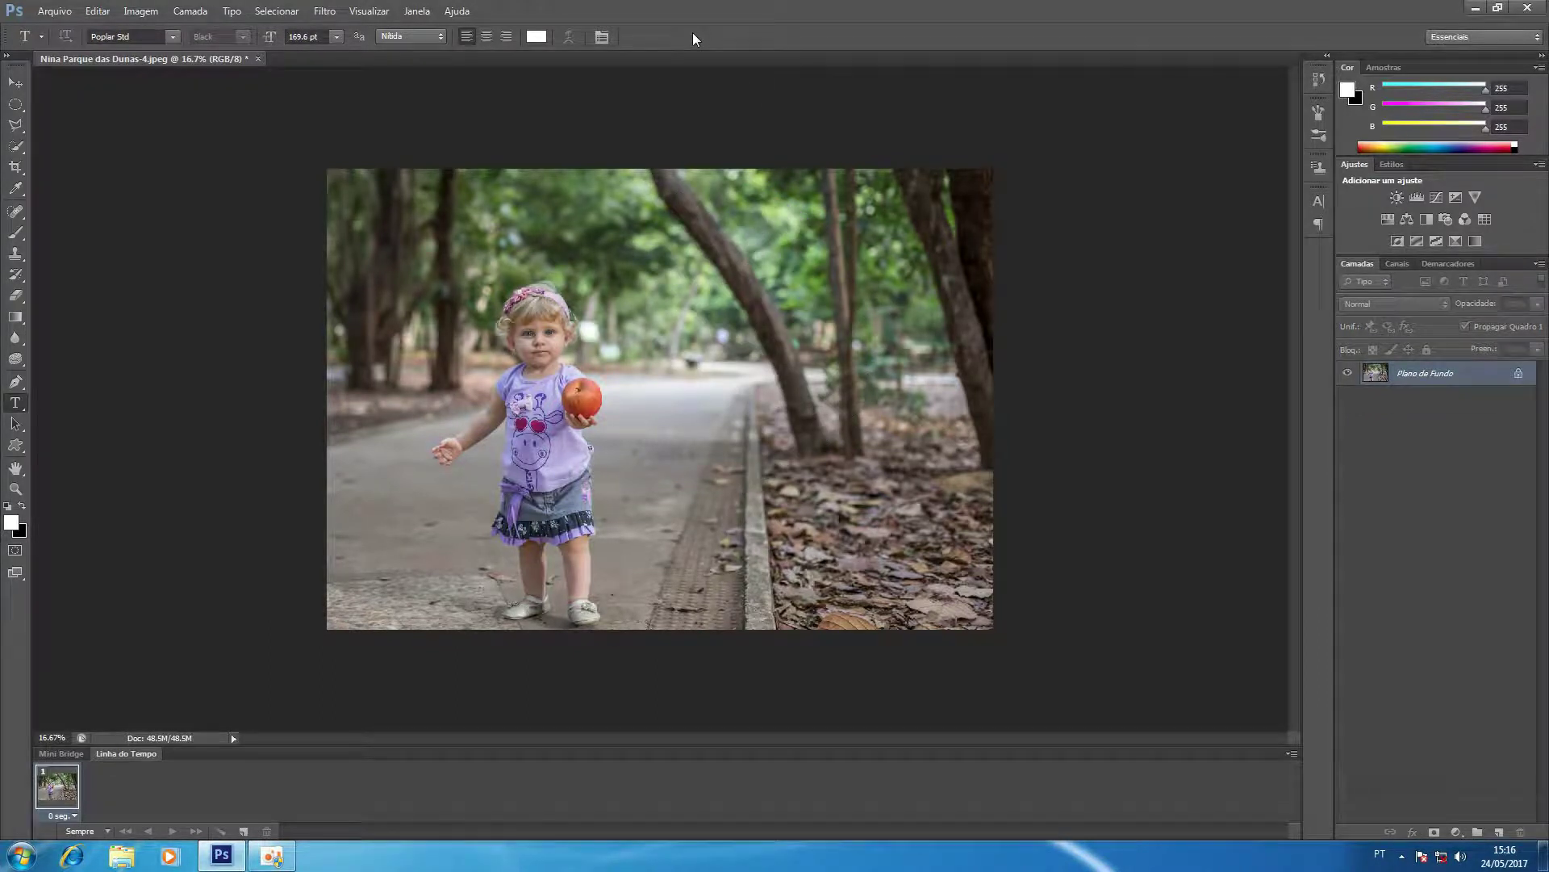
Step: Type white two-line FAÇA / DIETA in Poplar Std and commit it
{"action": "left_click", "coordinate": [674, 297]}
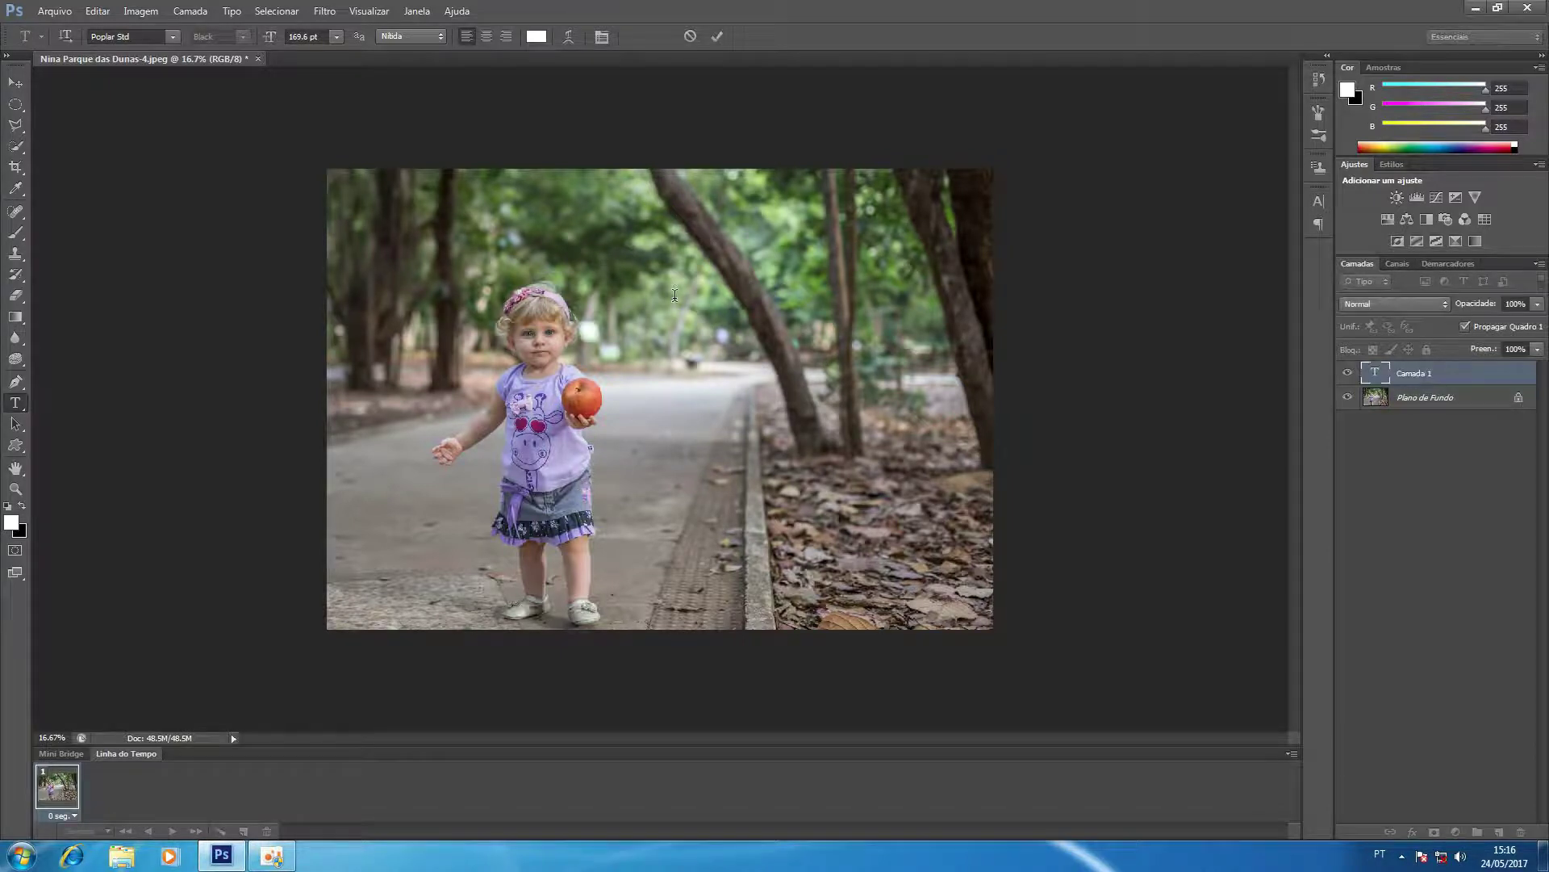
{"action": "type", "text": "FAÇA"}
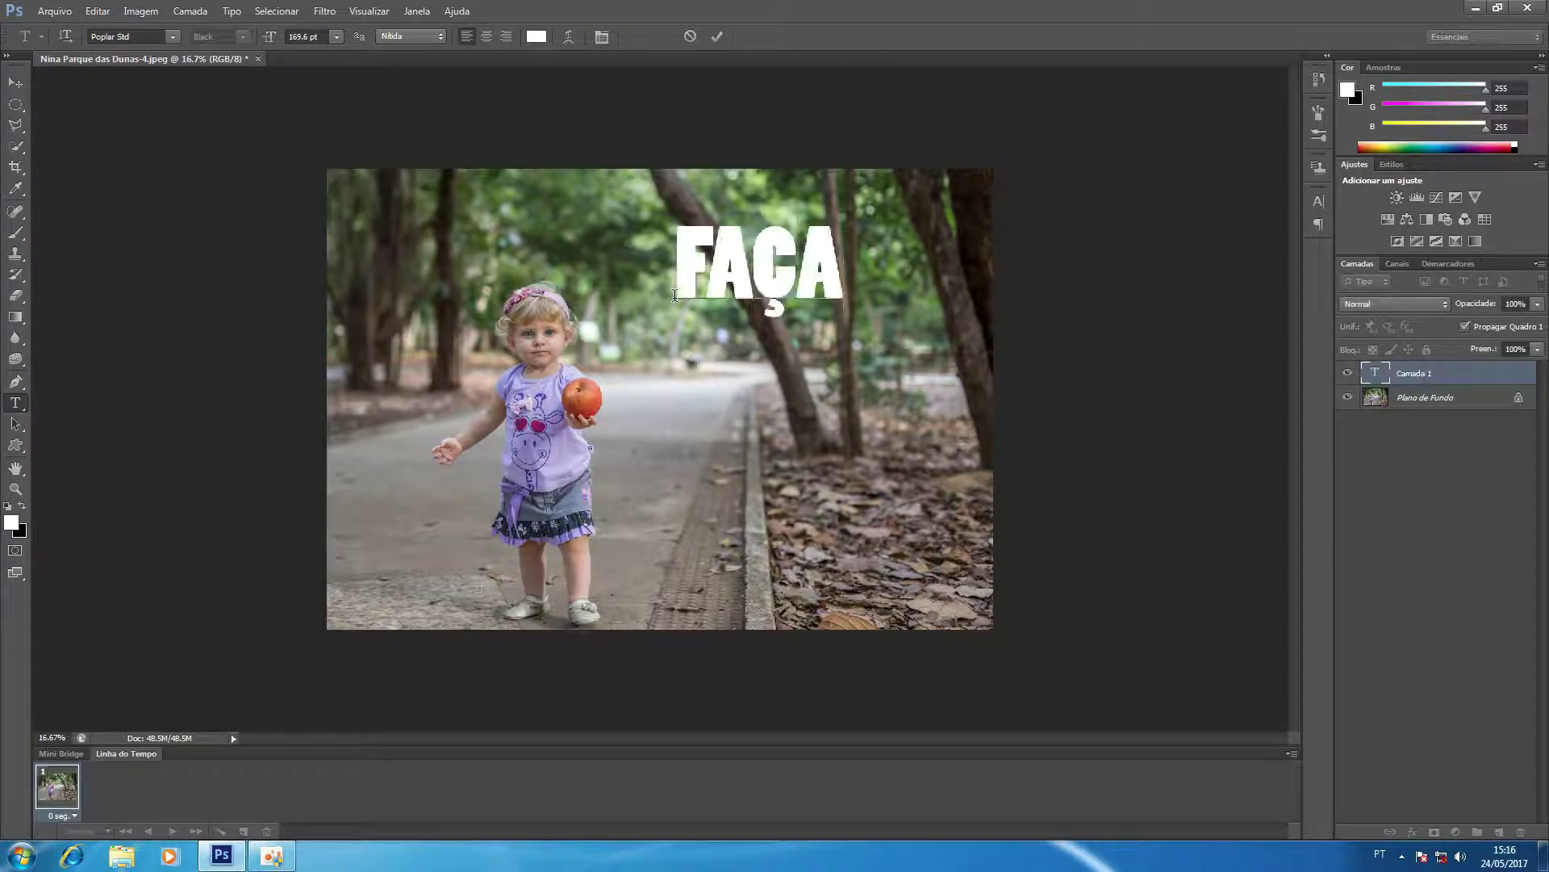
{"action": "key", "text": "Return"}
{"action": "type", "text": "DIETA"}
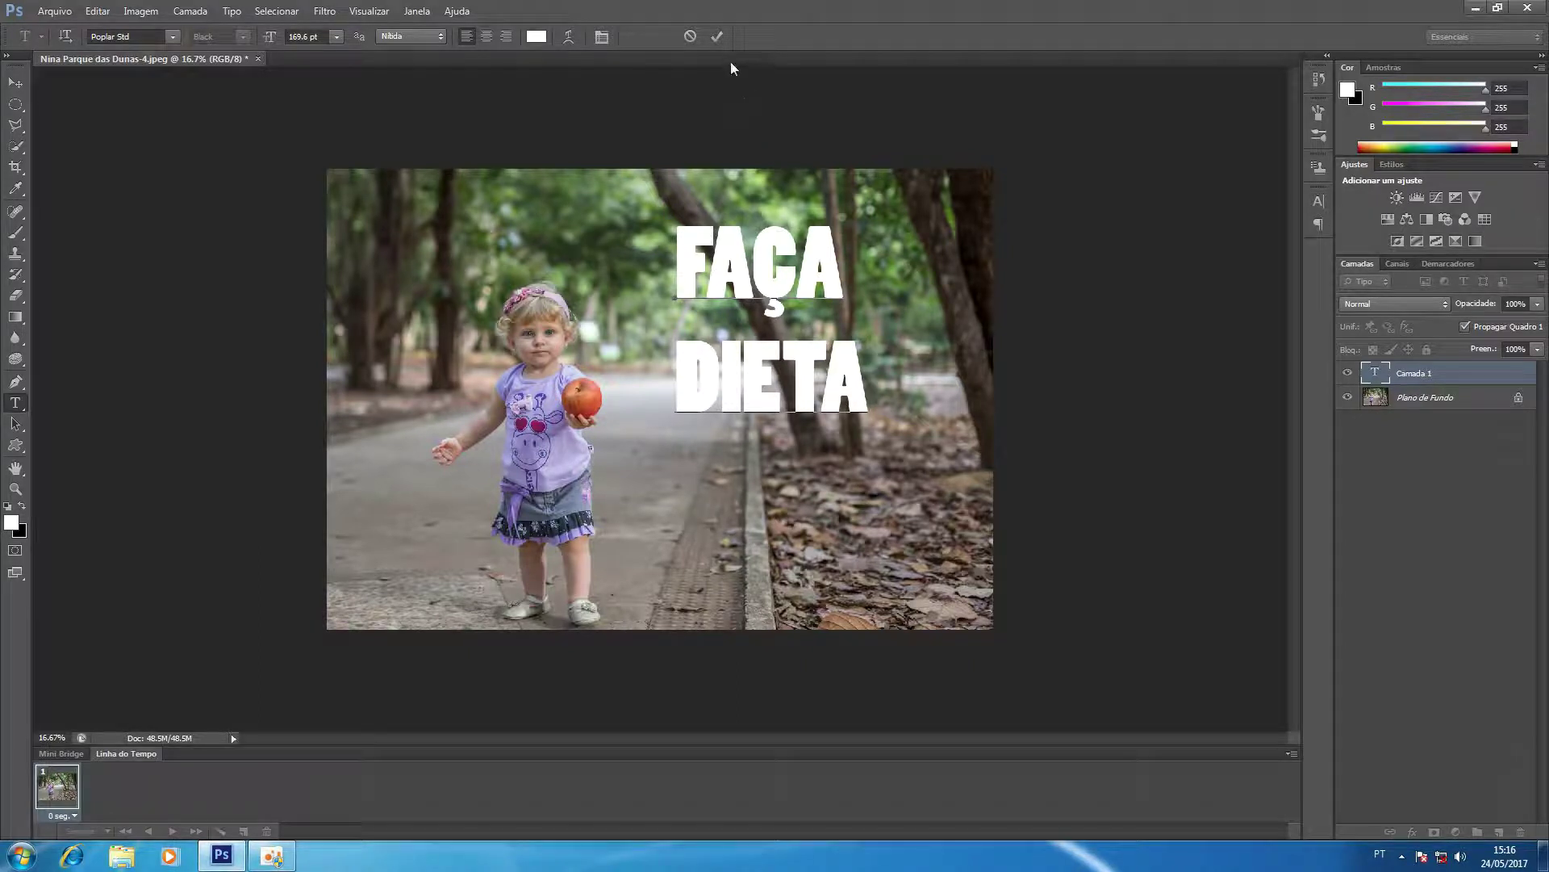
{"action": "left_click", "coordinate": [722, 36]}
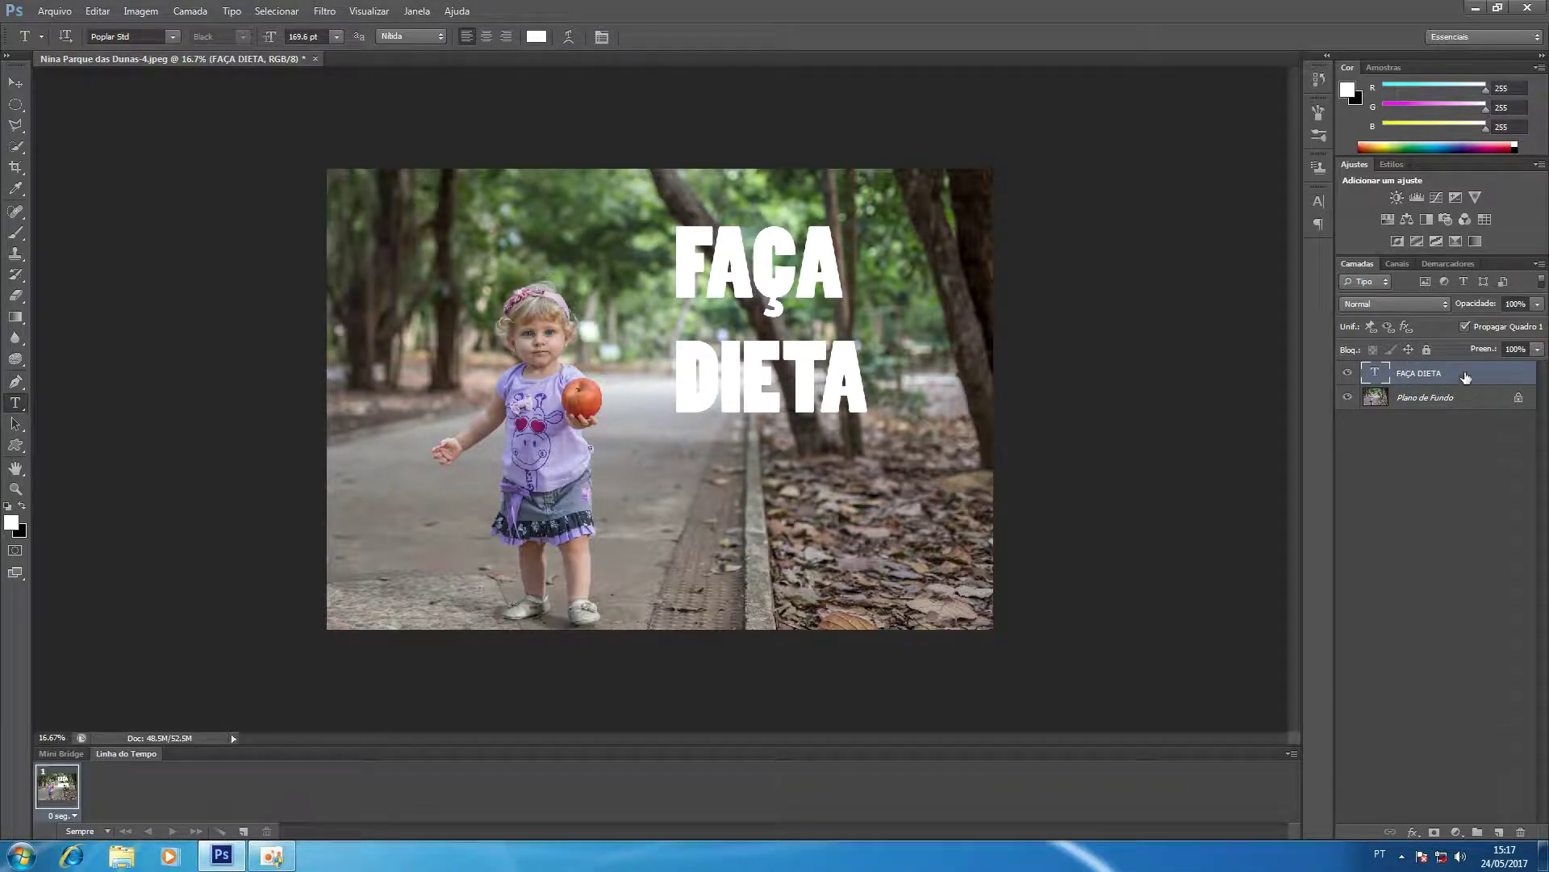
Step: Retype the text as three lines, FAÇA / DIETA / MESMO!, and commit it
{"action": "double_click", "coordinate": [1377, 379]}
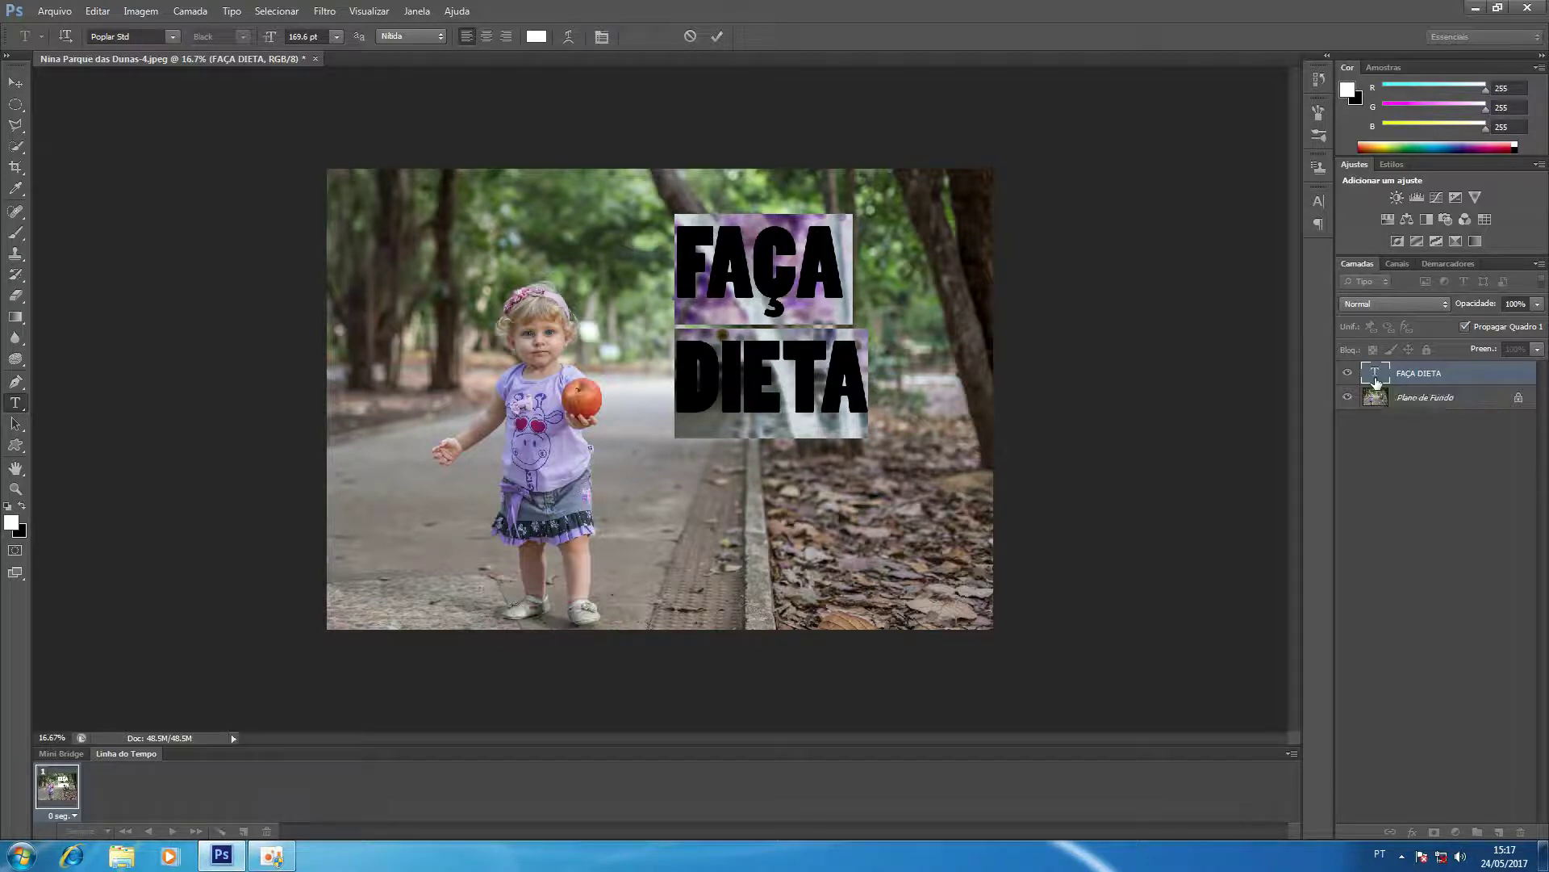
{"action": "type", "text": "FAÇA"}
{"action": "key", "text": "Return"}
{"action": "type", "text": "DIE"}
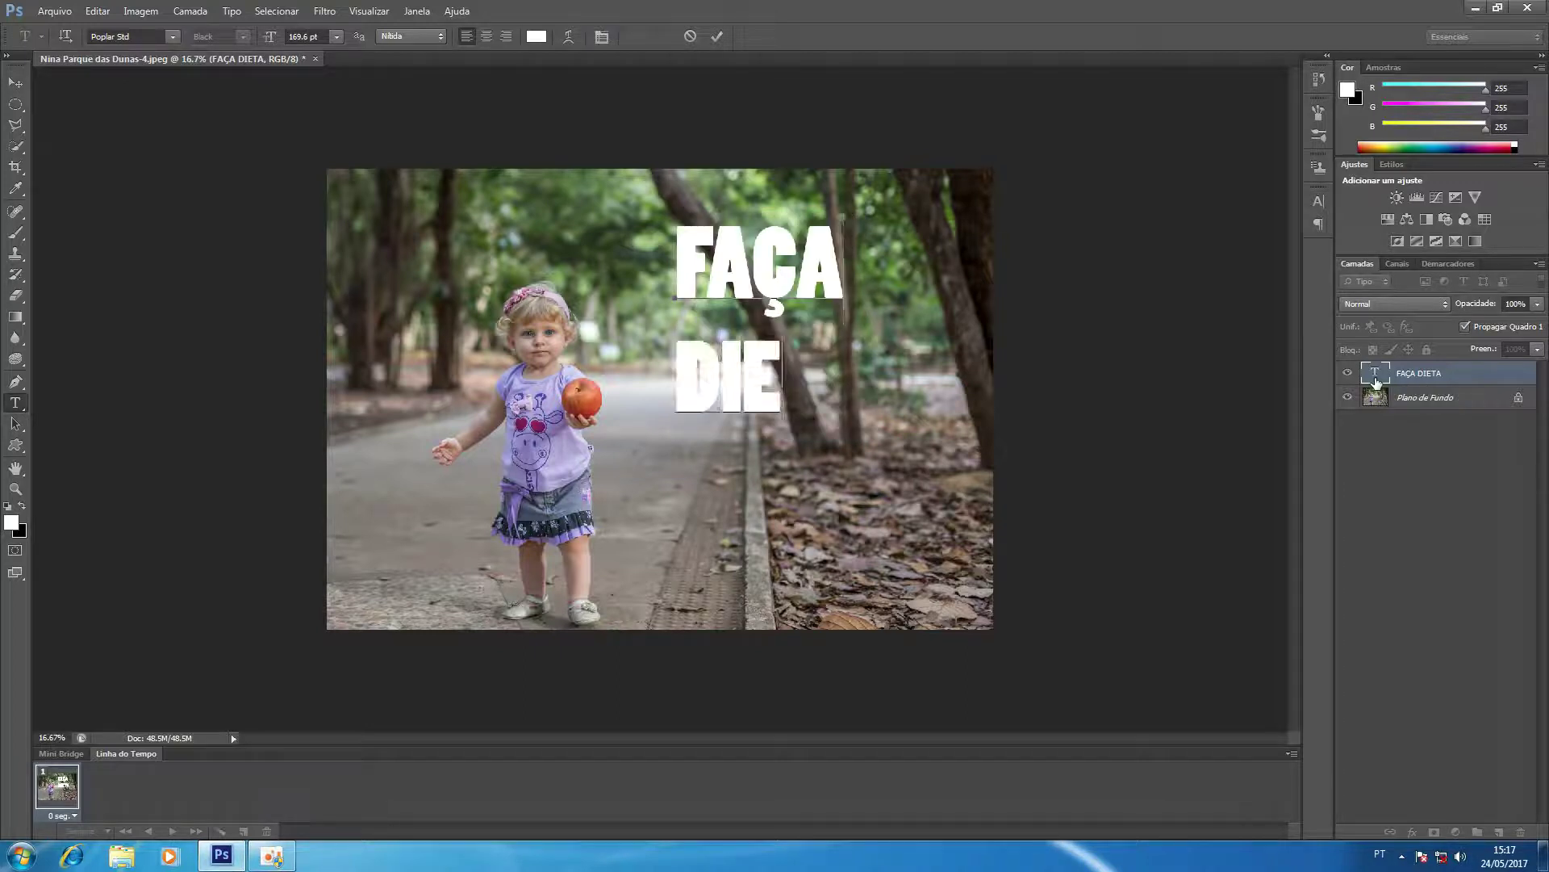
{"action": "type", "text": "TA"}
{"action": "key", "text": "Return"}
{"action": "type", "text": "MESM"}
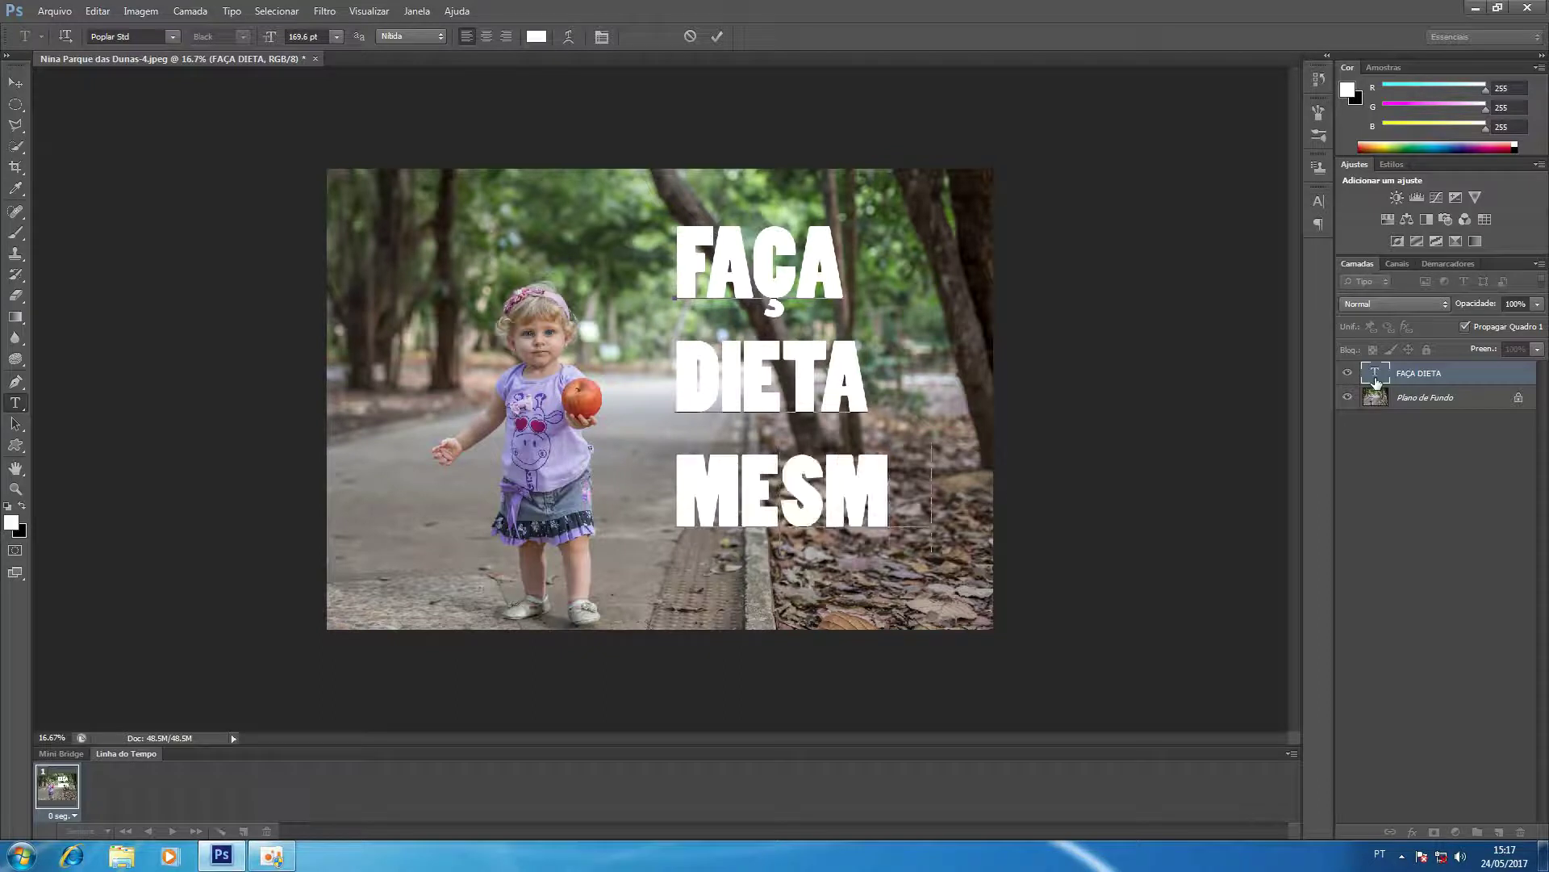
{"action": "type", "text": "O!"}
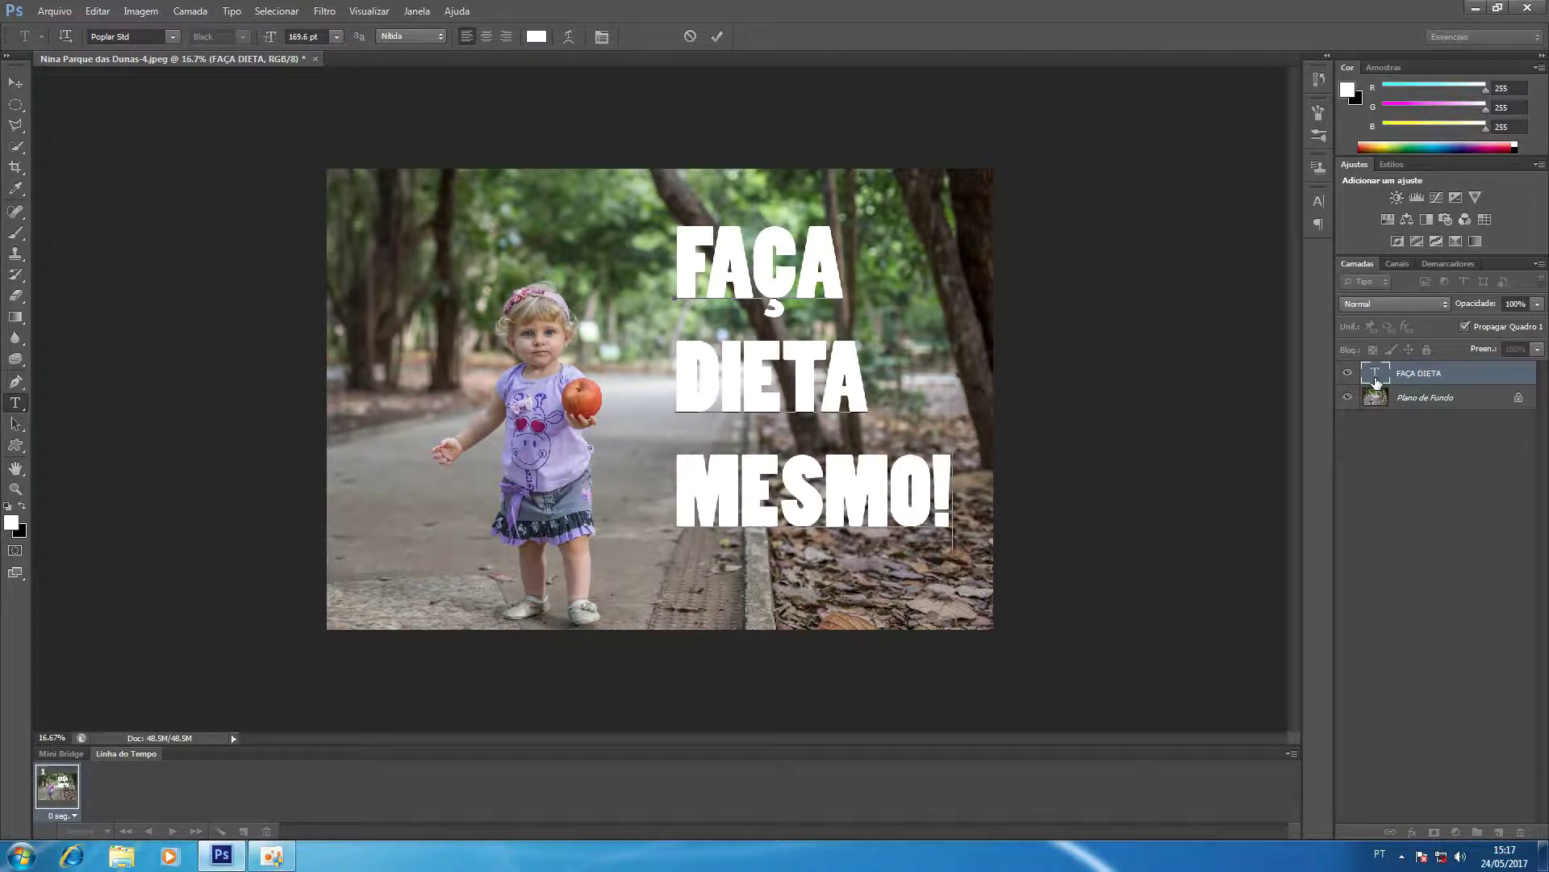
{"action": "left_click", "coordinate": [1376, 382]}
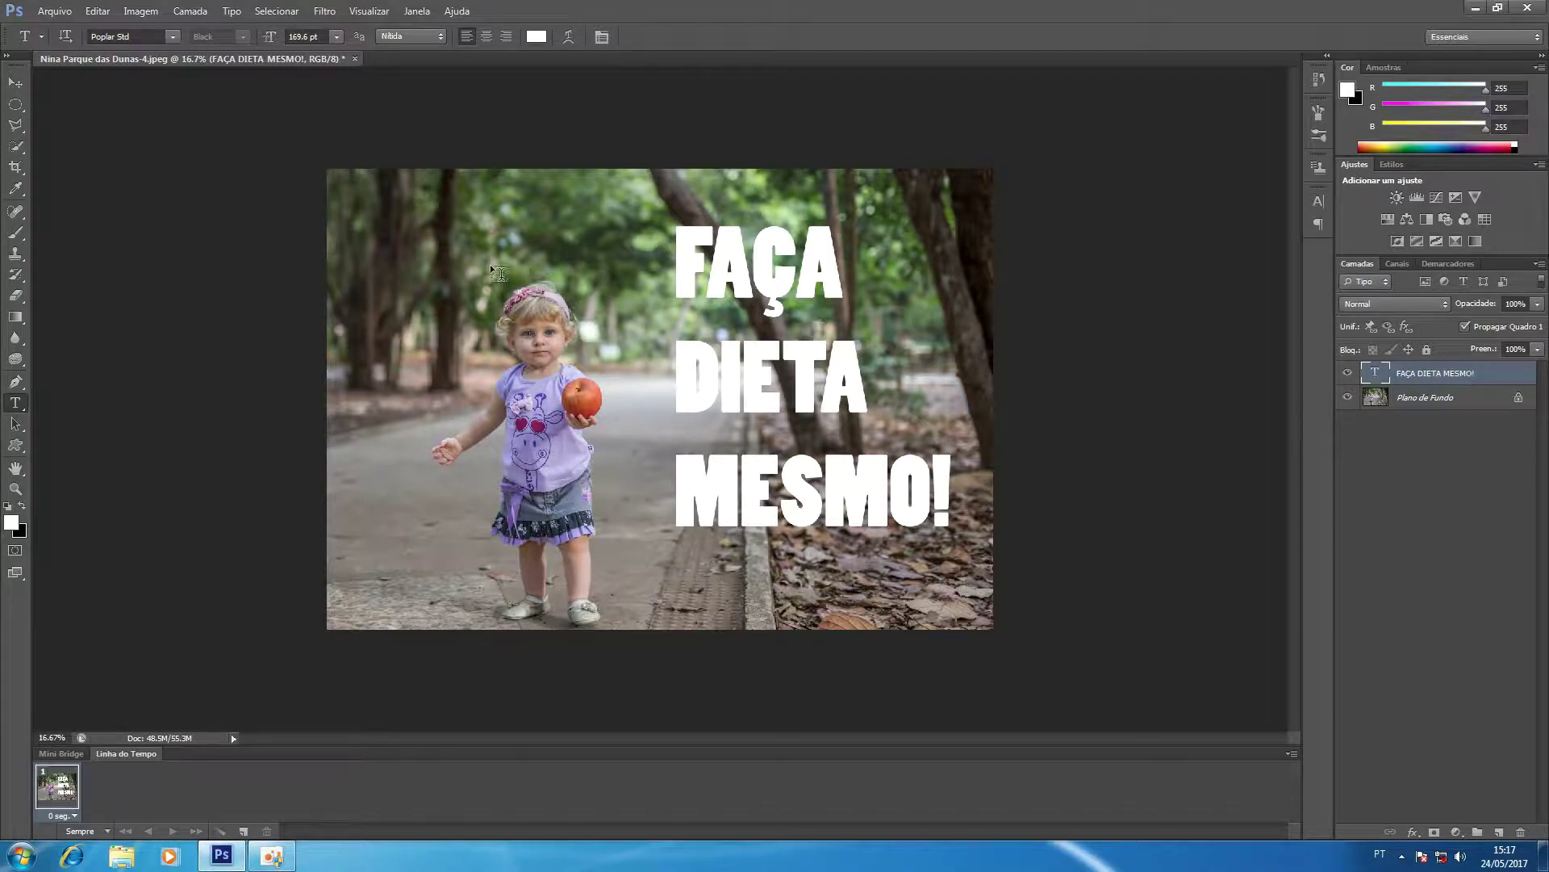
Step: Nudge the text block with Shift+arrow keys, then reopen it for type editing
{"action": "left_click", "coordinate": [16, 83]}
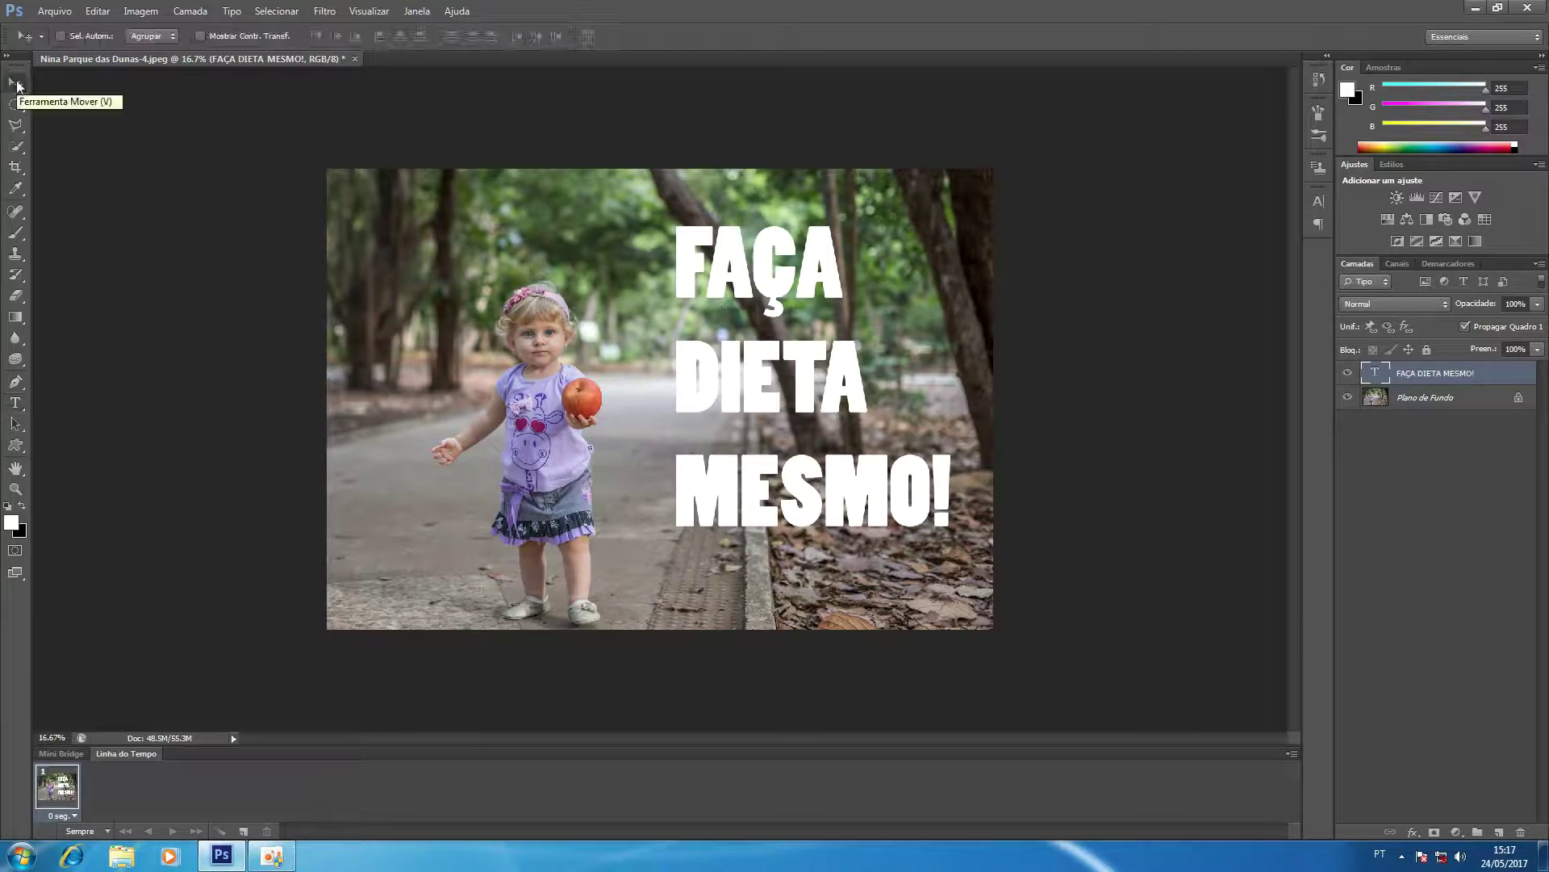
{"action": "key", "text": "shift+Right"}
{"action": "key", "text": "shift+Right"}
{"action": "key", "text": "shift+Right"}
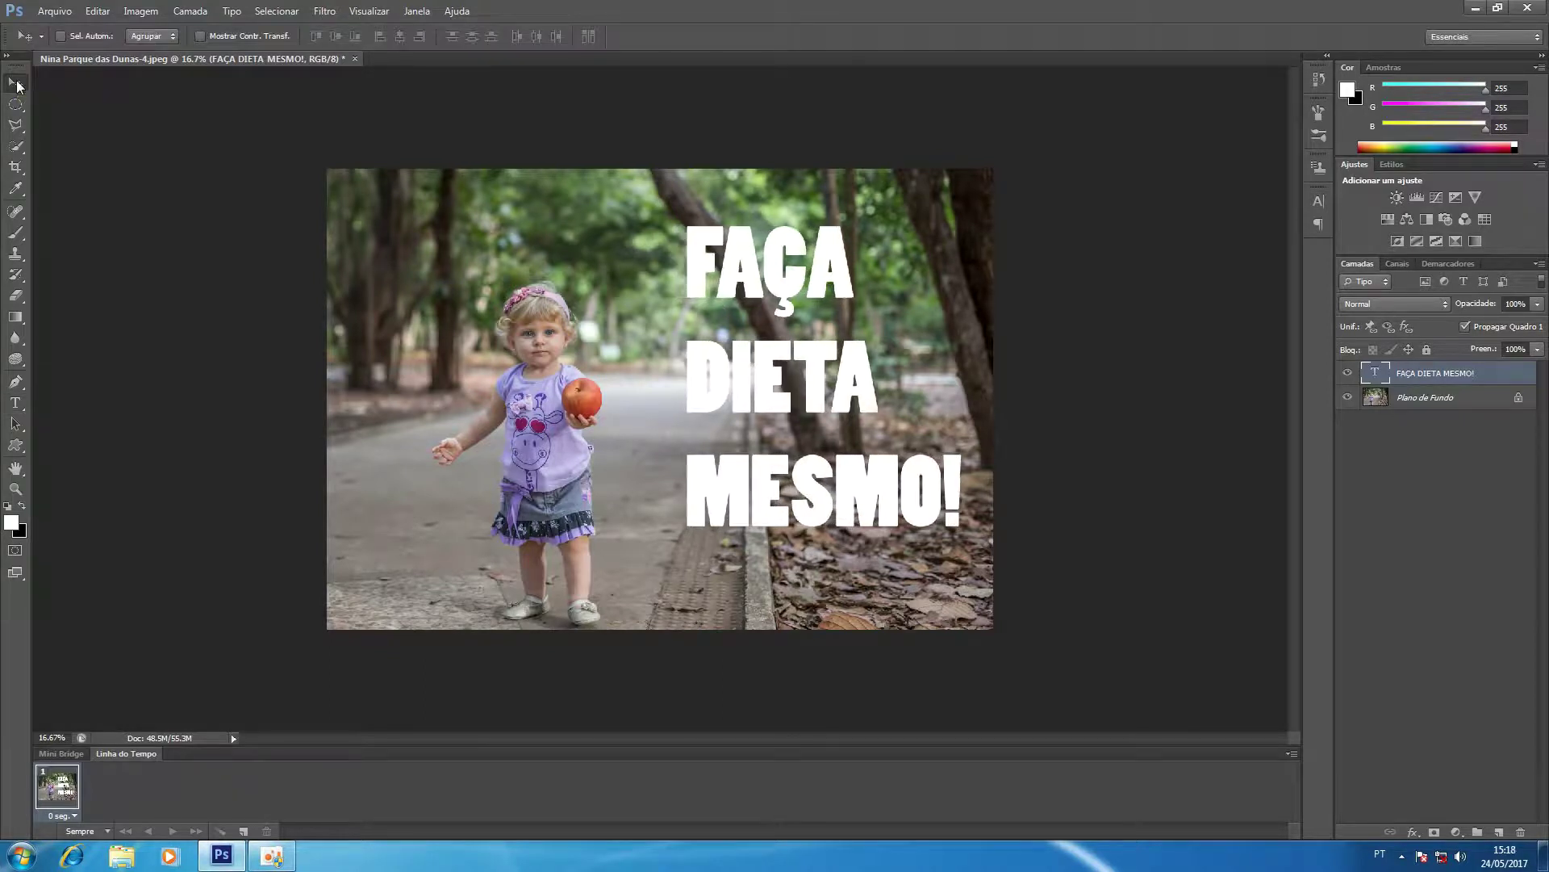
{"action": "key", "text": "shift+Right"}
{"action": "key", "text": "shift+Right"}
{"action": "key", "text": "shift+Right"}
{"action": "key", "text": "shift+Left"}
{"action": "key", "text": "shift+Left"}
{"action": "key", "text": "shift+Left"}
{"action": "key", "text": "shift+Left"}
{"action": "key", "text": "shift+Left"}
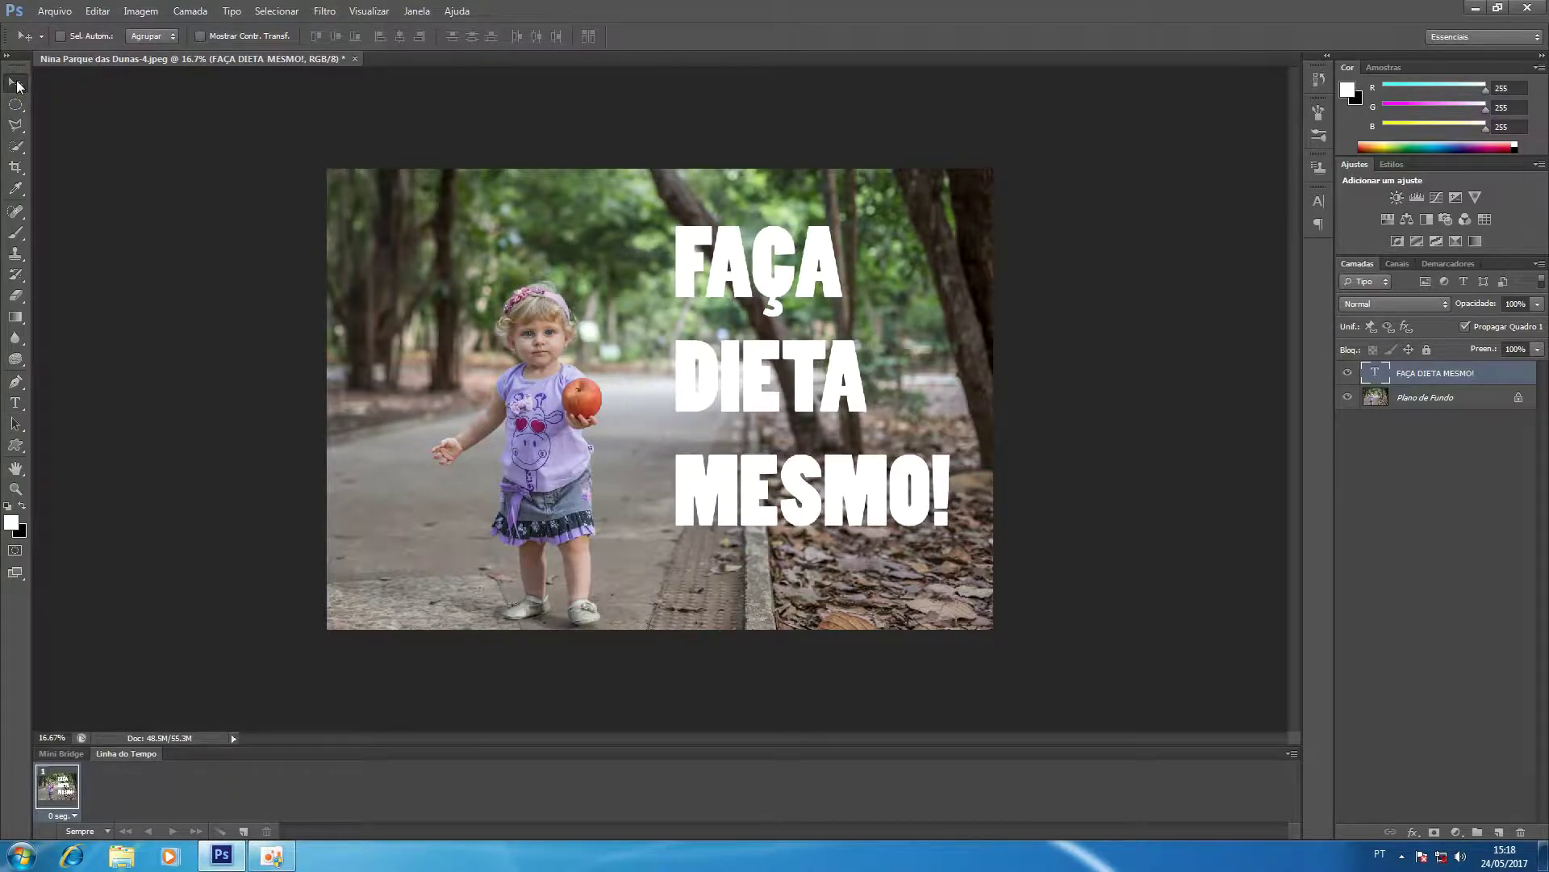
{"action": "key", "text": "shift+Up"}
{"action": "key", "text": "shift+Up"}
{"action": "key", "text": "shift+Down"}
{"action": "key", "text": "shift+Down"}
{"action": "key", "text": "shift+Down"}
{"action": "key", "text": "shift+Down"}
{"action": "key", "text": "shift+Down"}
{"action": "key", "text": "shift+Down"}
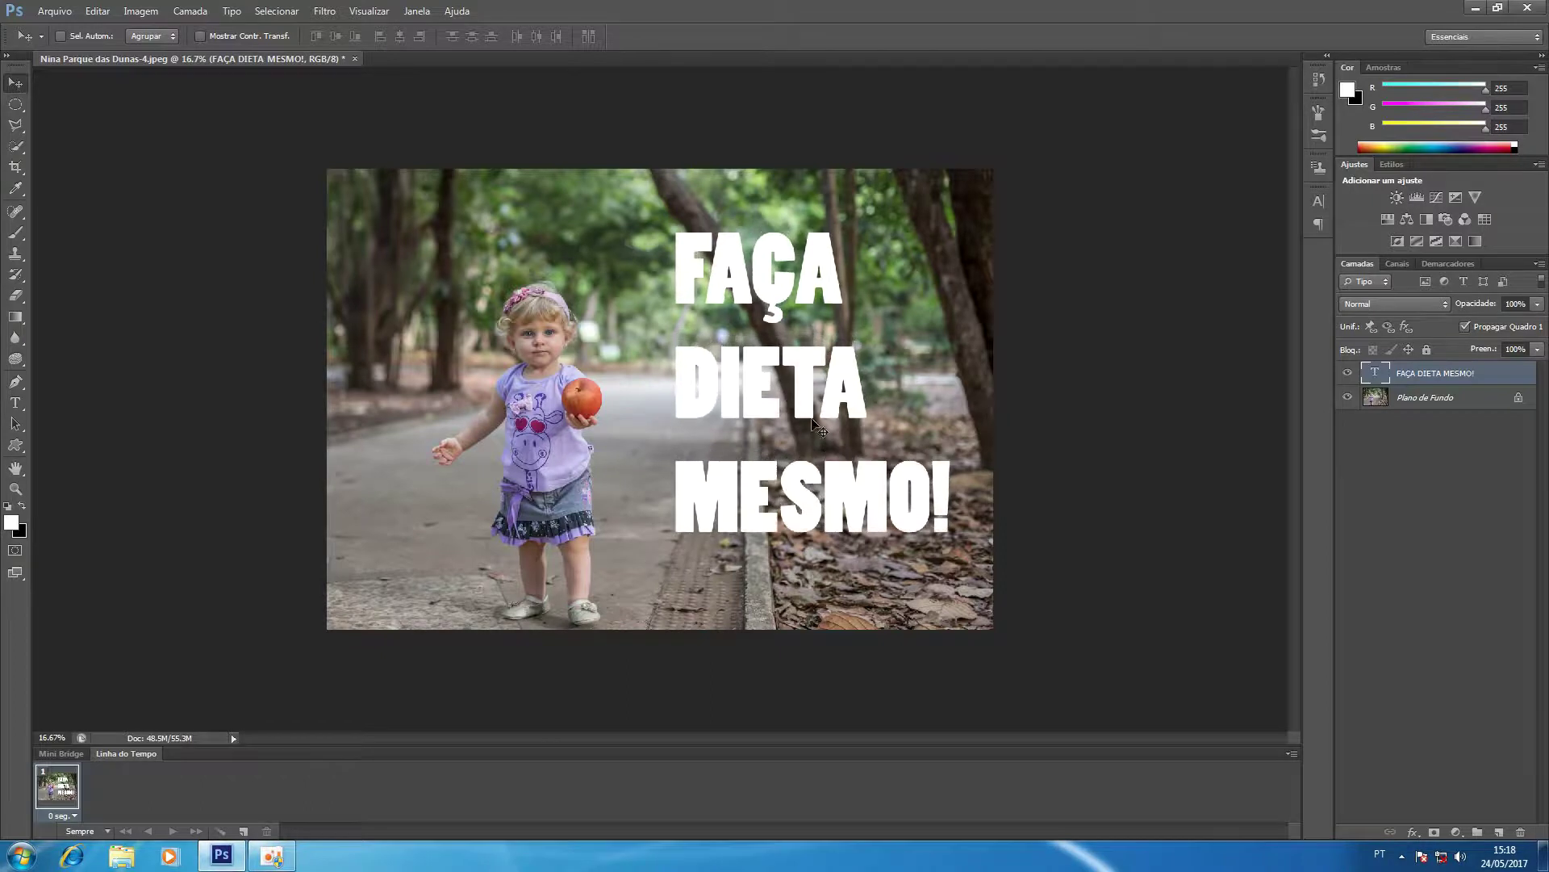
{"action": "double_click", "coordinate": [1374, 372]}
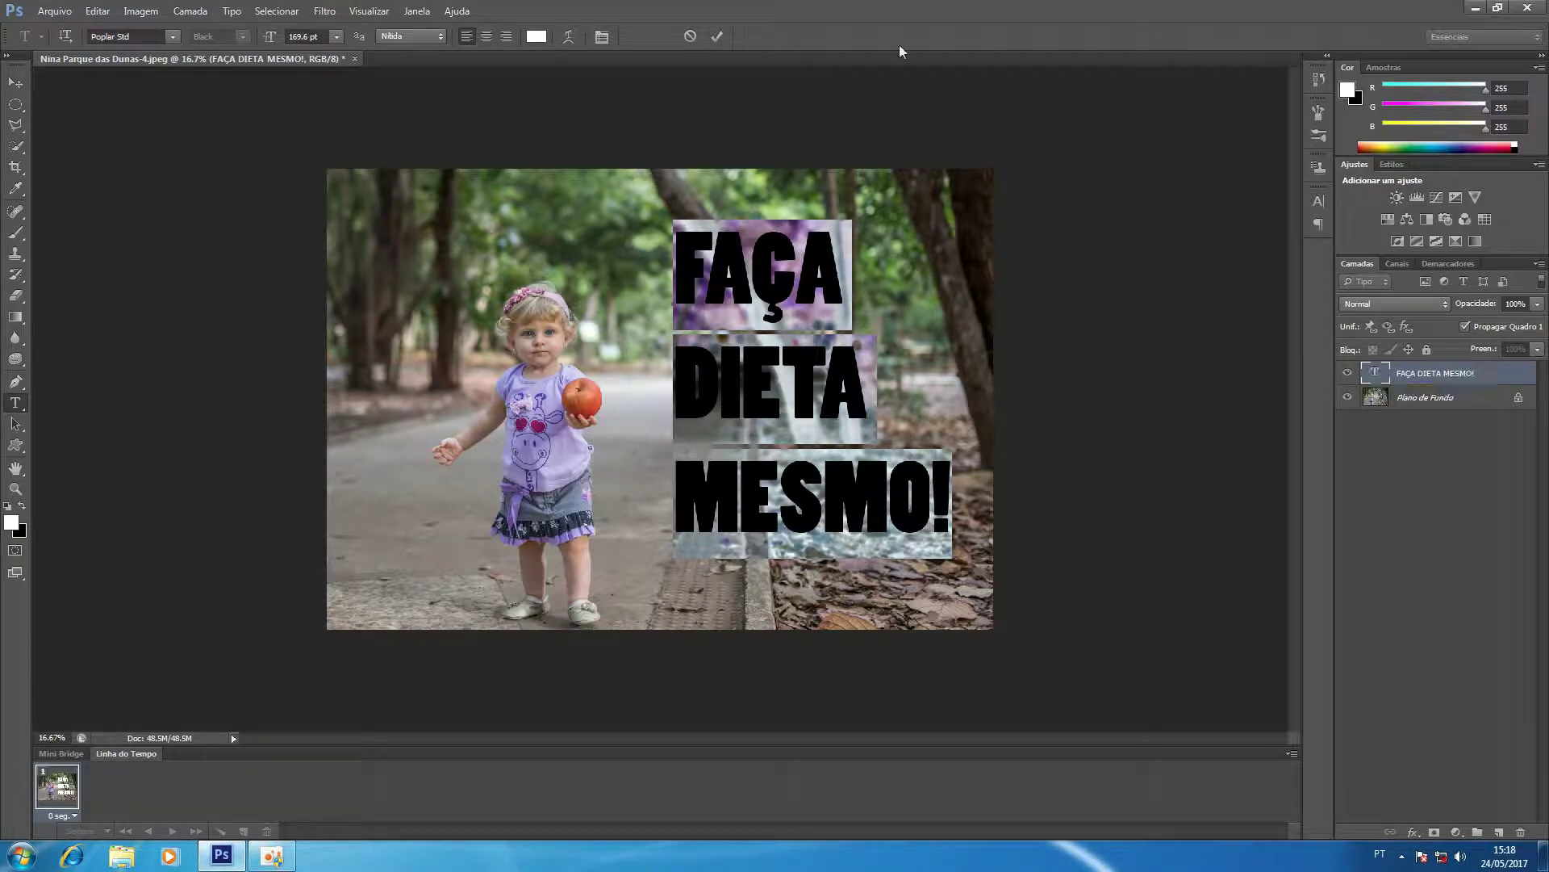
Step: Show the Character panel and raise the font size to 170.6 pt
{"action": "left_click", "coordinate": [598, 42]}
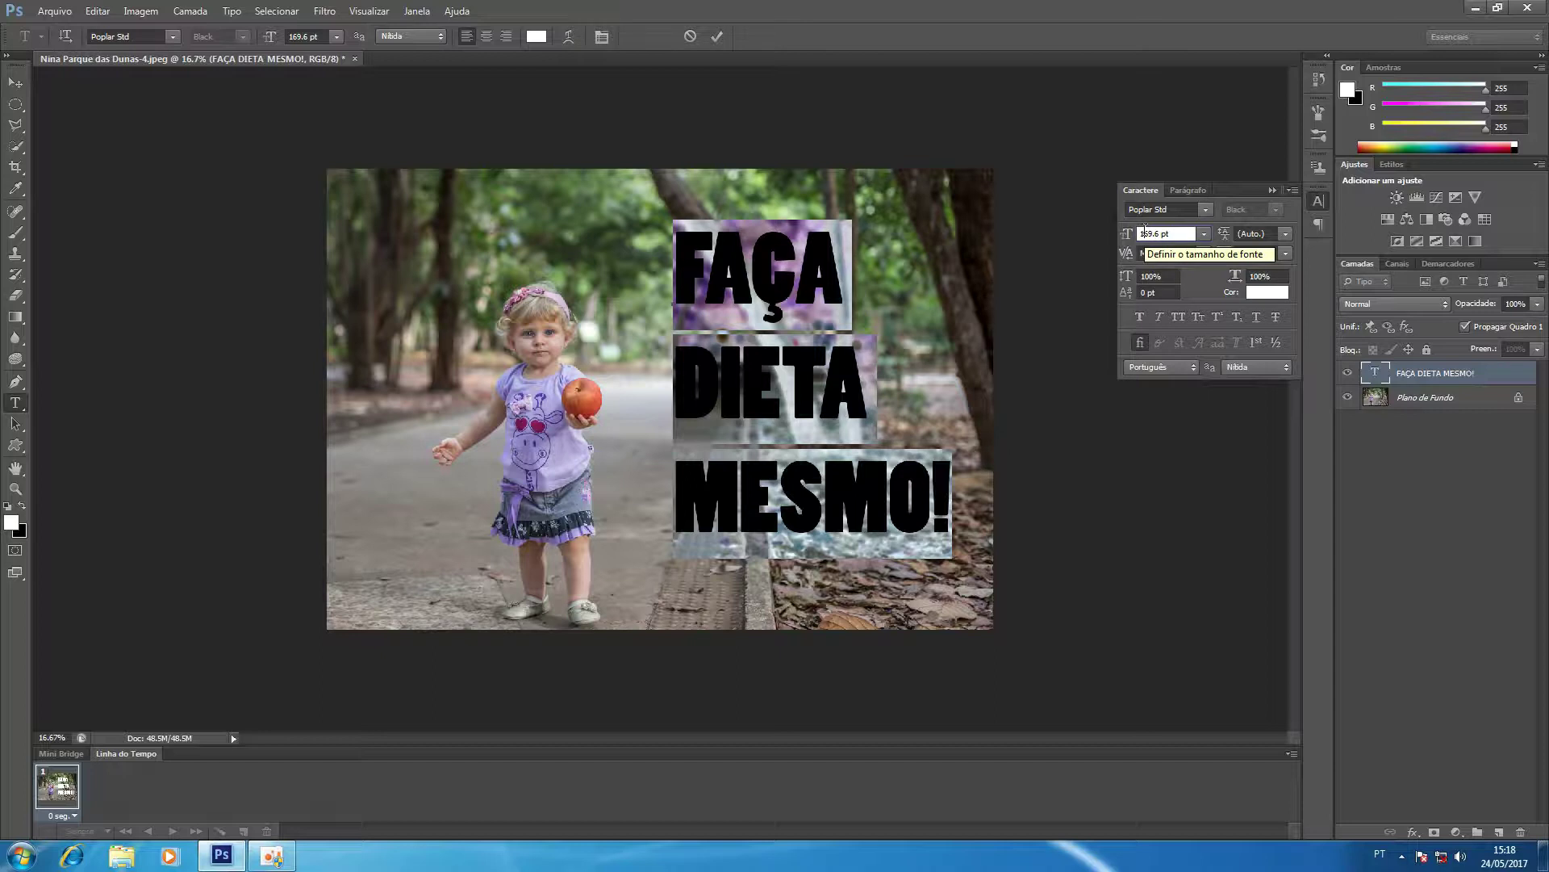
{"action": "key", "text": "Up"}
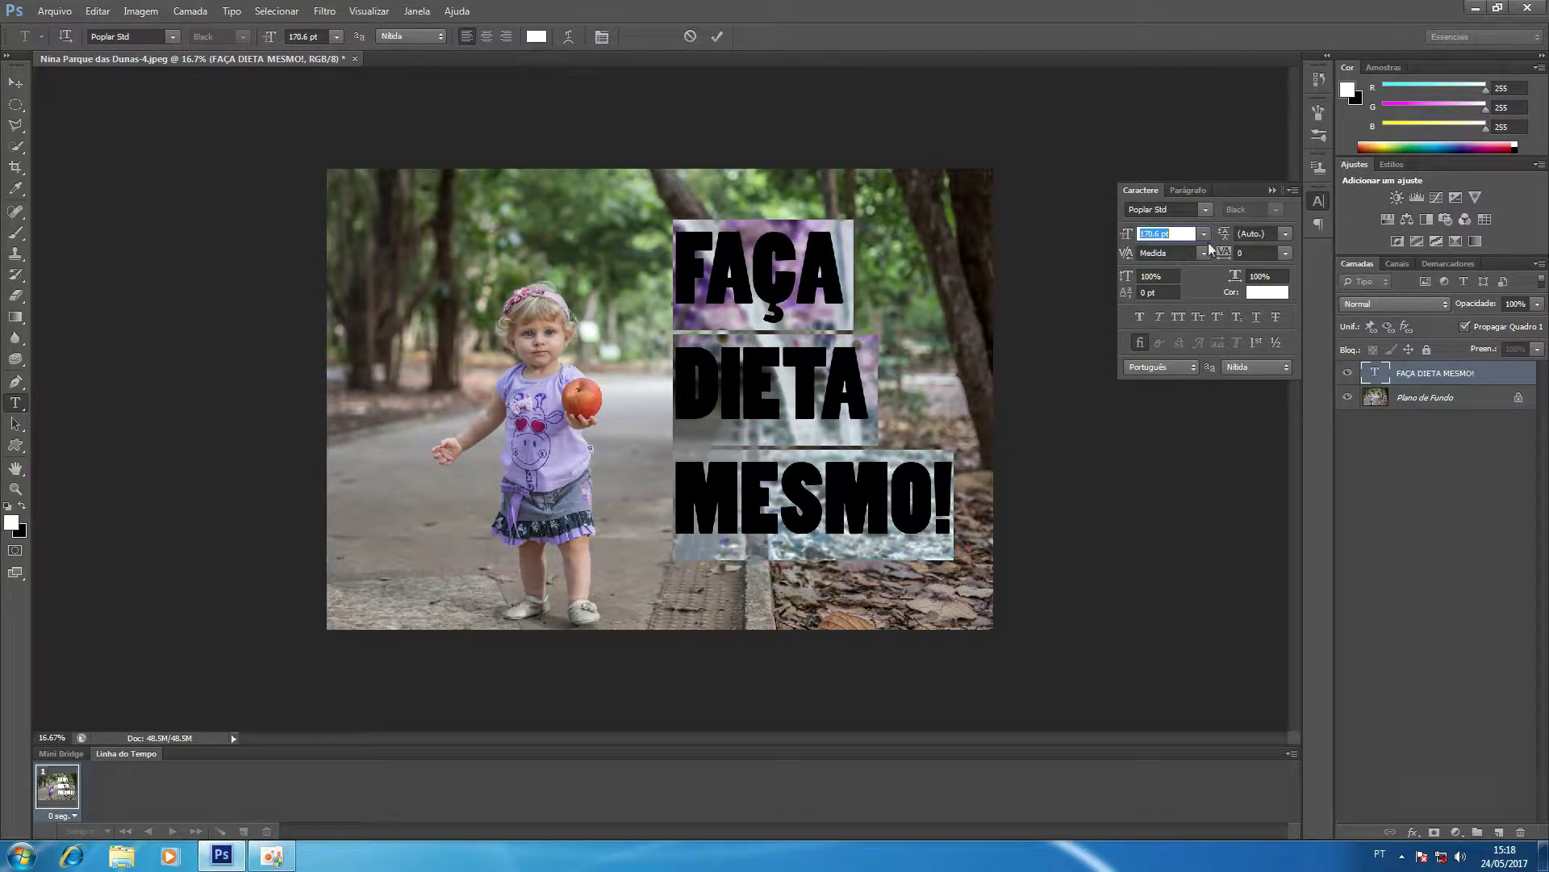
{"action": "left_click", "coordinate": [1266, 230]}
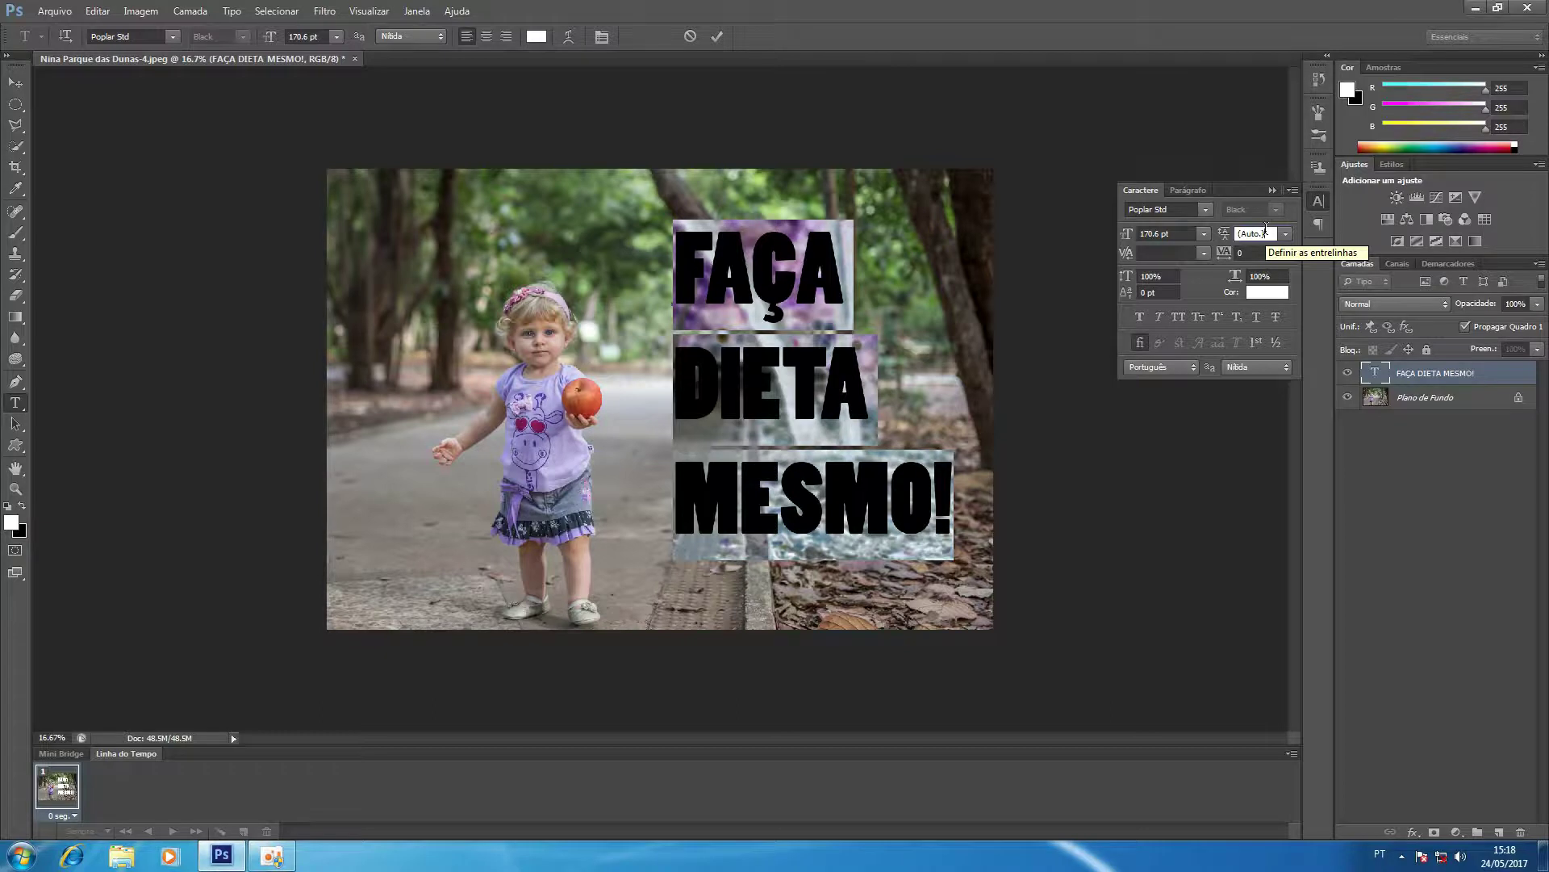
Step: Set the leading of the three text lines to 175 pt
{"action": "type", "text": "1"}
{"action": "key", "text": "Return"}
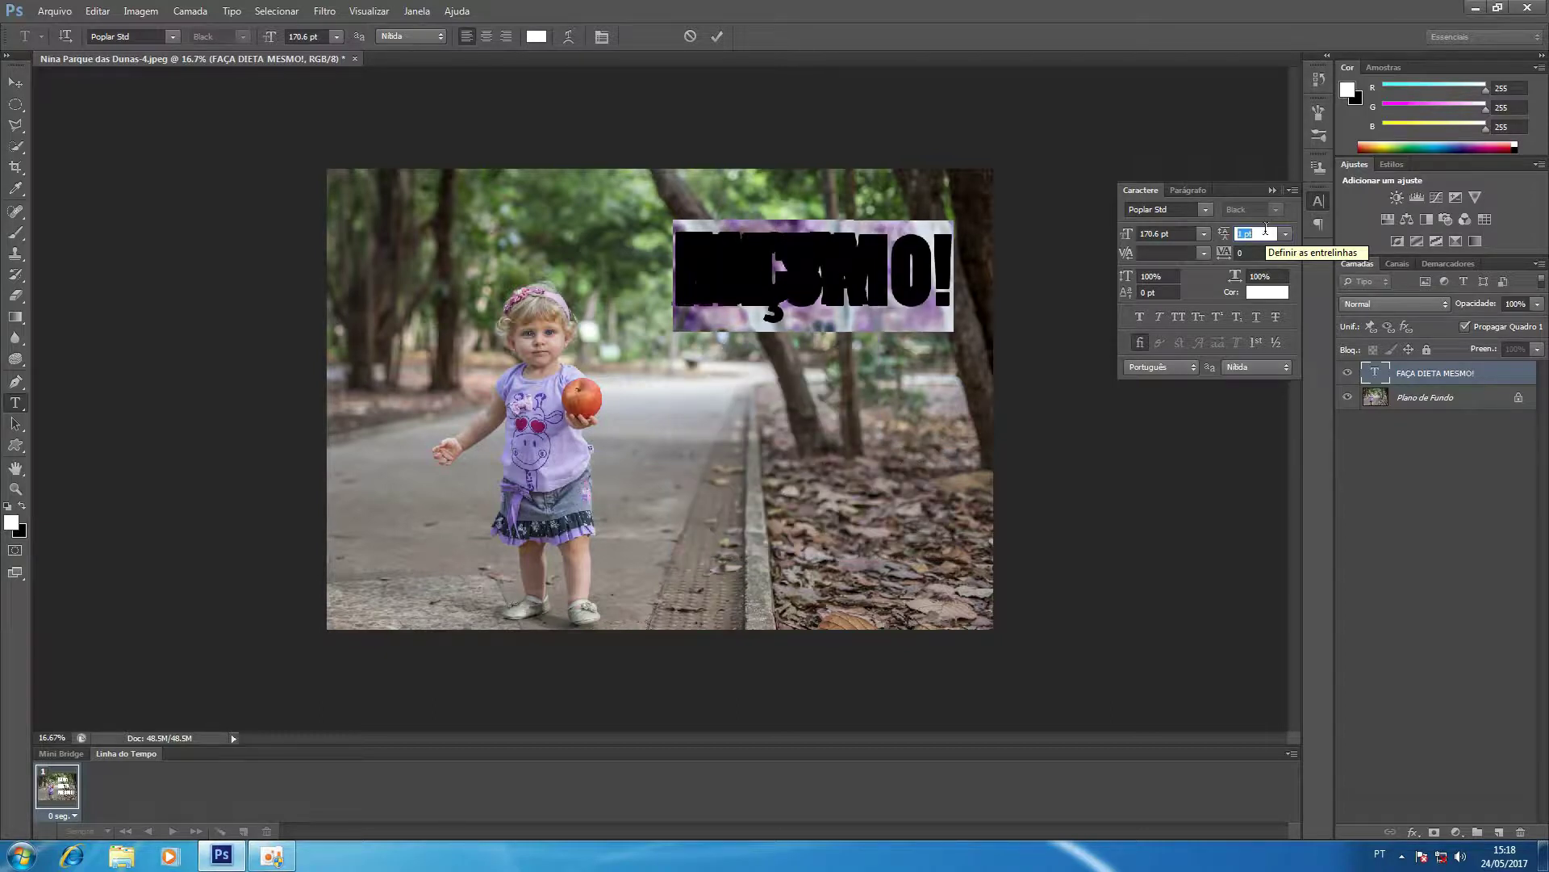
{"action": "scroll", "coordinate": [1265, 232], "scroll_direction": "up", "scroll_amount": 10}
{"action": "scroll", "coordinate": [1265, 232], "scroll_direction": "up", "scroll_amount": 15}
{"action": "scroll", "coordinate": [1265, 232], "scroll_direction": "up", "scroll_amount": 15}
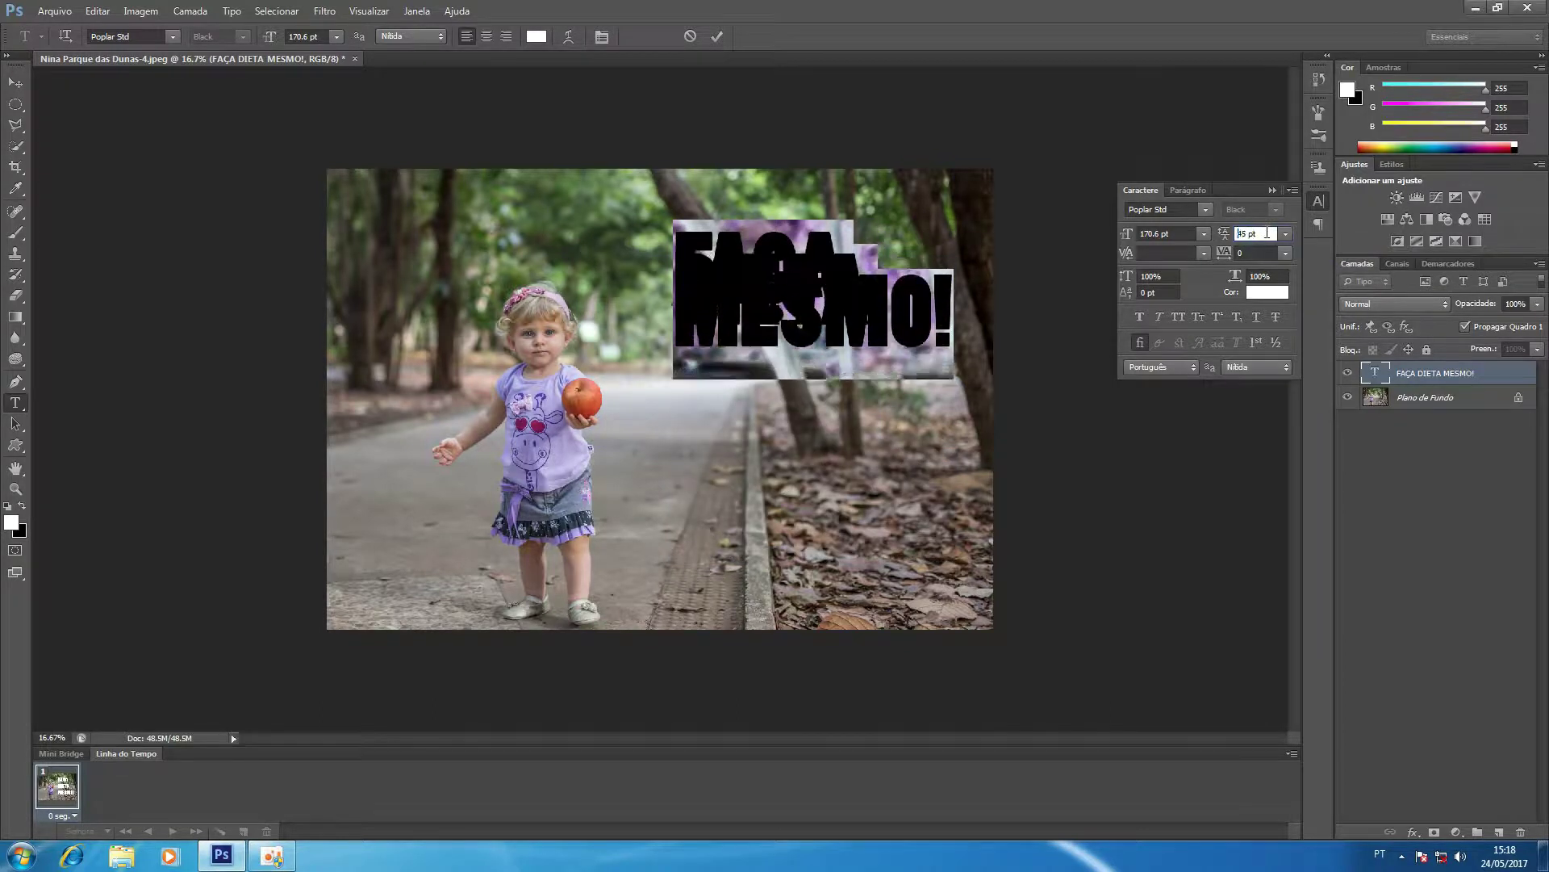
{"action": "scroll", "coordinate": [1267, 232], "scroll_direction": "up", "scroll_amount": 13}
{"action": "scroll", "coordinate": [1267, 232], "scroll_direction": "up", "scroll_amount": 13}
{"action": "scroll", "coordinate": [1267, 232], "scroll_direction": "up", "scroll_amount": 13}
{"action": "scroll", "coordinate": [1267, 232], "scroll_direction": "up", "scroll_amount": 12}
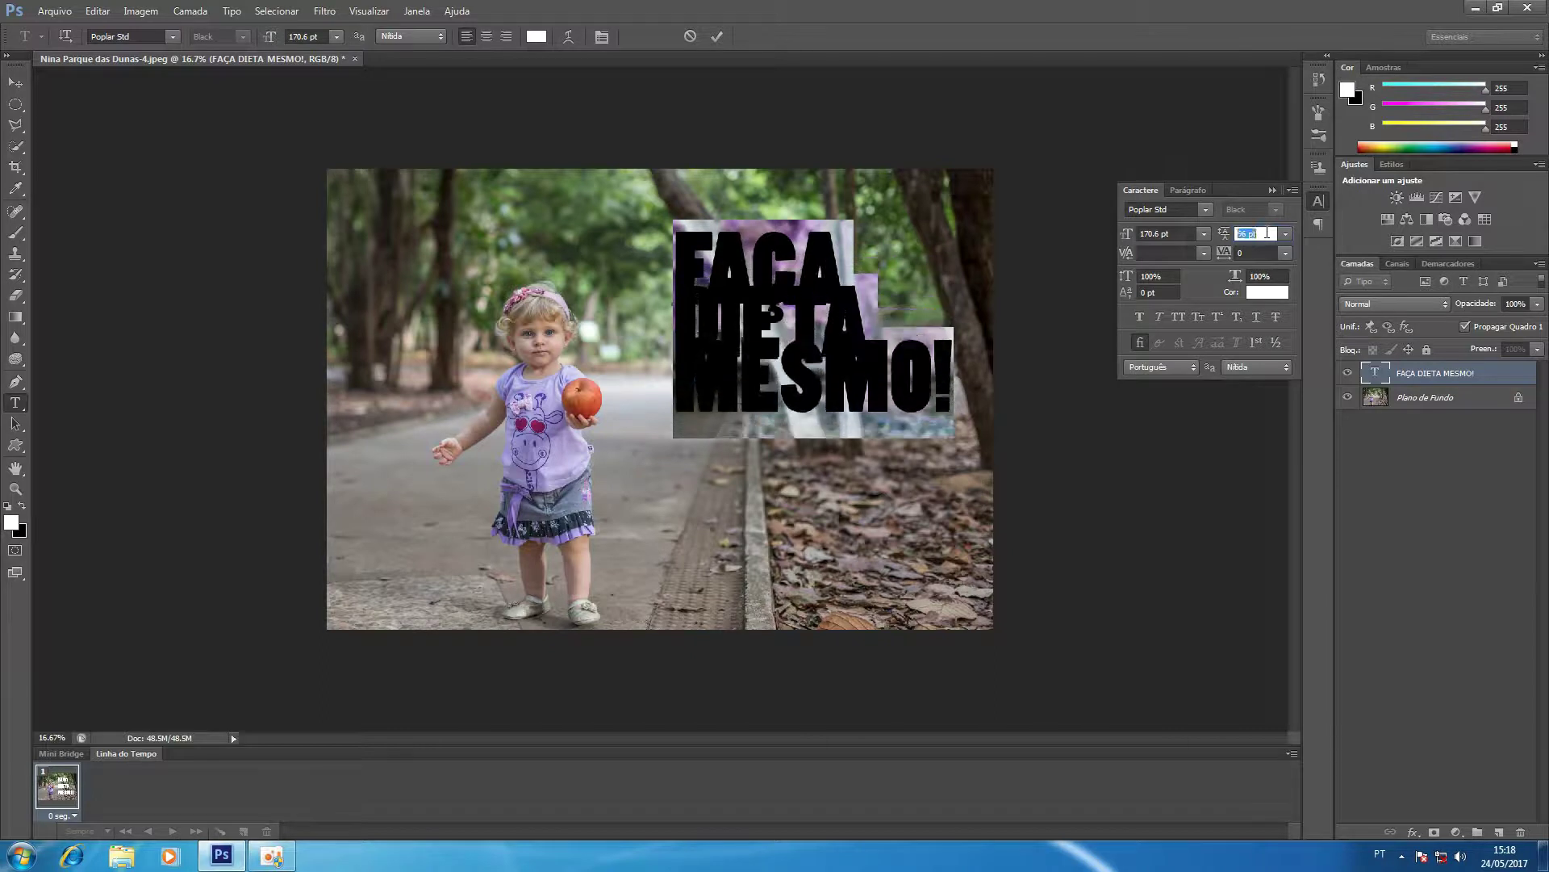
{"action": "scroll", "coordinate": [1267, 233], "scroll_direction": "up", "scroll_amount": 13}
{"action": "scroll", "coordinate": [1267, 233], "scroll_direction": "up", "scroll_amount": 14}
{"action": "scroll", "coordinate": [1267, 232], "scroll_direction": "up", "scroll_amount": 14}
{"action": "scroll", "coordinate": [1267, 233], "scroll_direction": "up", "scroll_amount": 13}
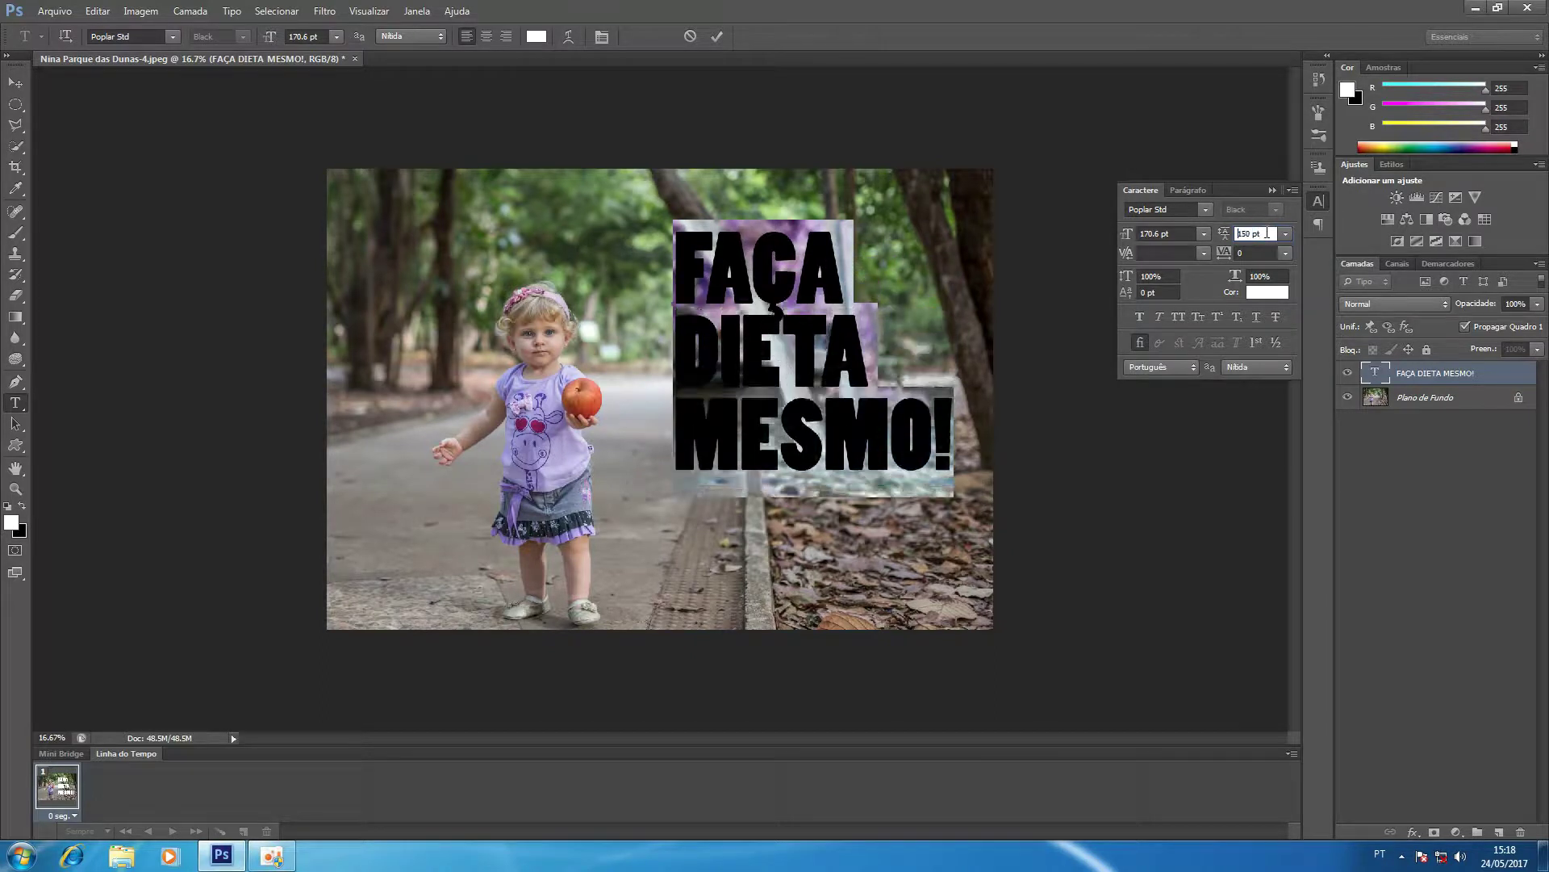
{"action": "scroll", "coordinate": [1267, 233], "scroll_direction": "up", "scroll_amount": 10}
{"action": "scroll", "coordinate": [1267, 233], "scroll_direction": "up", "scroll_amount": 10}
{"action": "scroll", "coordinate": [1266, 230], "scroll_direction": "up", "scroll_amount": 5}
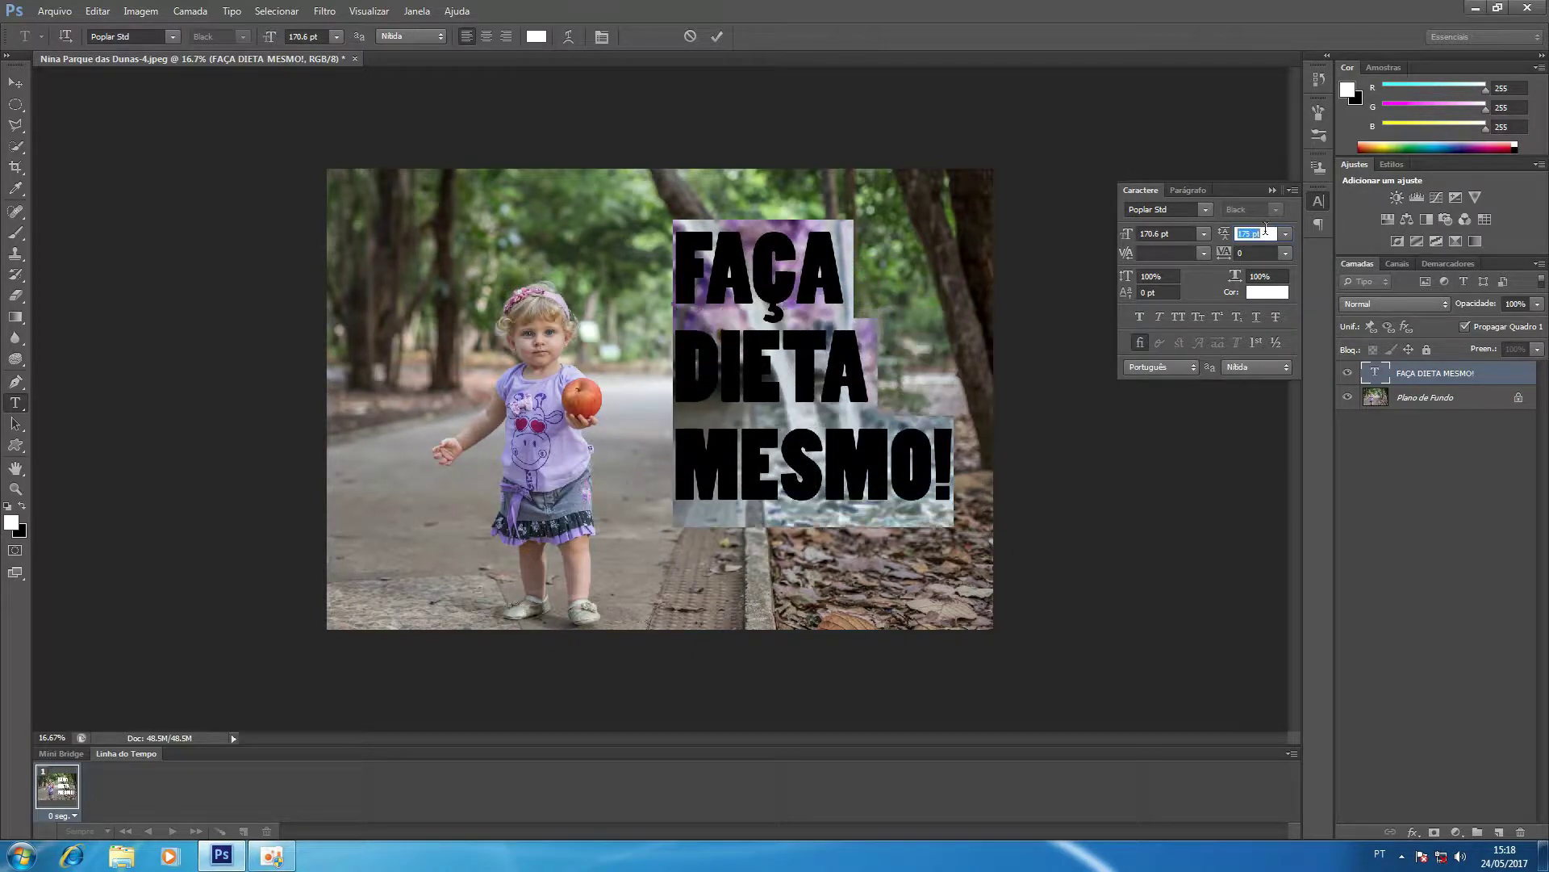
Step: Set the text tracking to 40
{"action": "left_click", "coordinate": [1263, 254]}
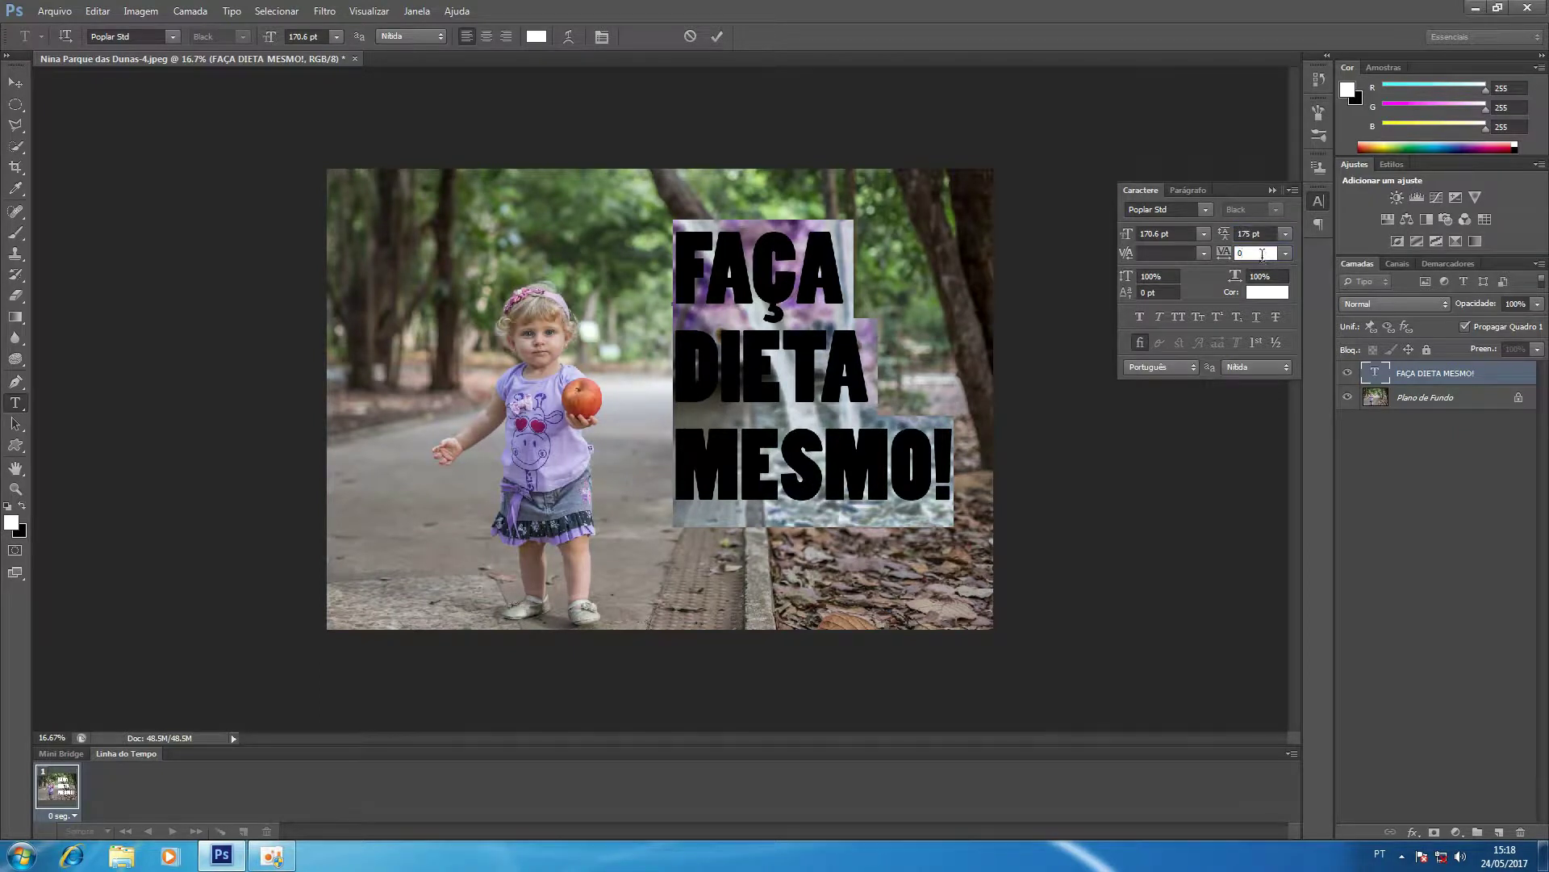
{"action": "scroll", "coordinate": [1263, 253], "scroll_direction": "up", "scroll_amount": 2}
{"action": "scroll", "coordinate": [1263, 254], "scroll_direction": "up", "scroll_amount": 4}
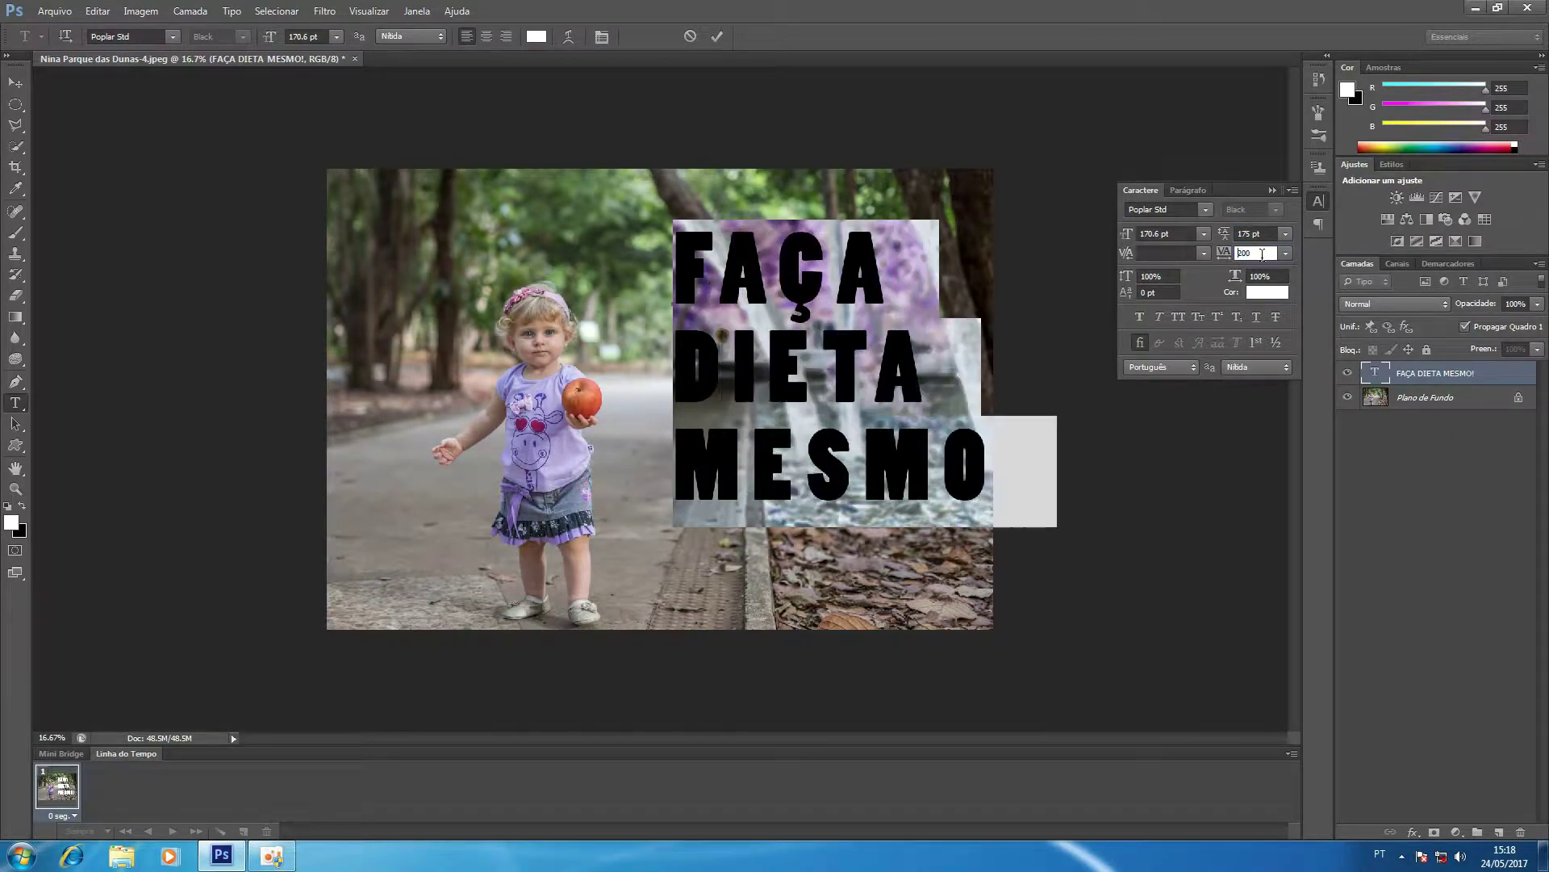
{"action": "scroll", "coordinate": [1263, 253], "scroll_direction": "up", "scroll_amount": 4}
{"action": "scroll", "coordinate": [1263, 253], "scroll_direction": "up", "scroll_amount": 4}
{"action": "scroll", "coordinate": [1263, 253], "scroll_direction": "down", "scroll_amount": 10}
{"action": "scroll", "coordinate": [1263, 254], "scroll_direction": "down", "scroll_amount": 2}
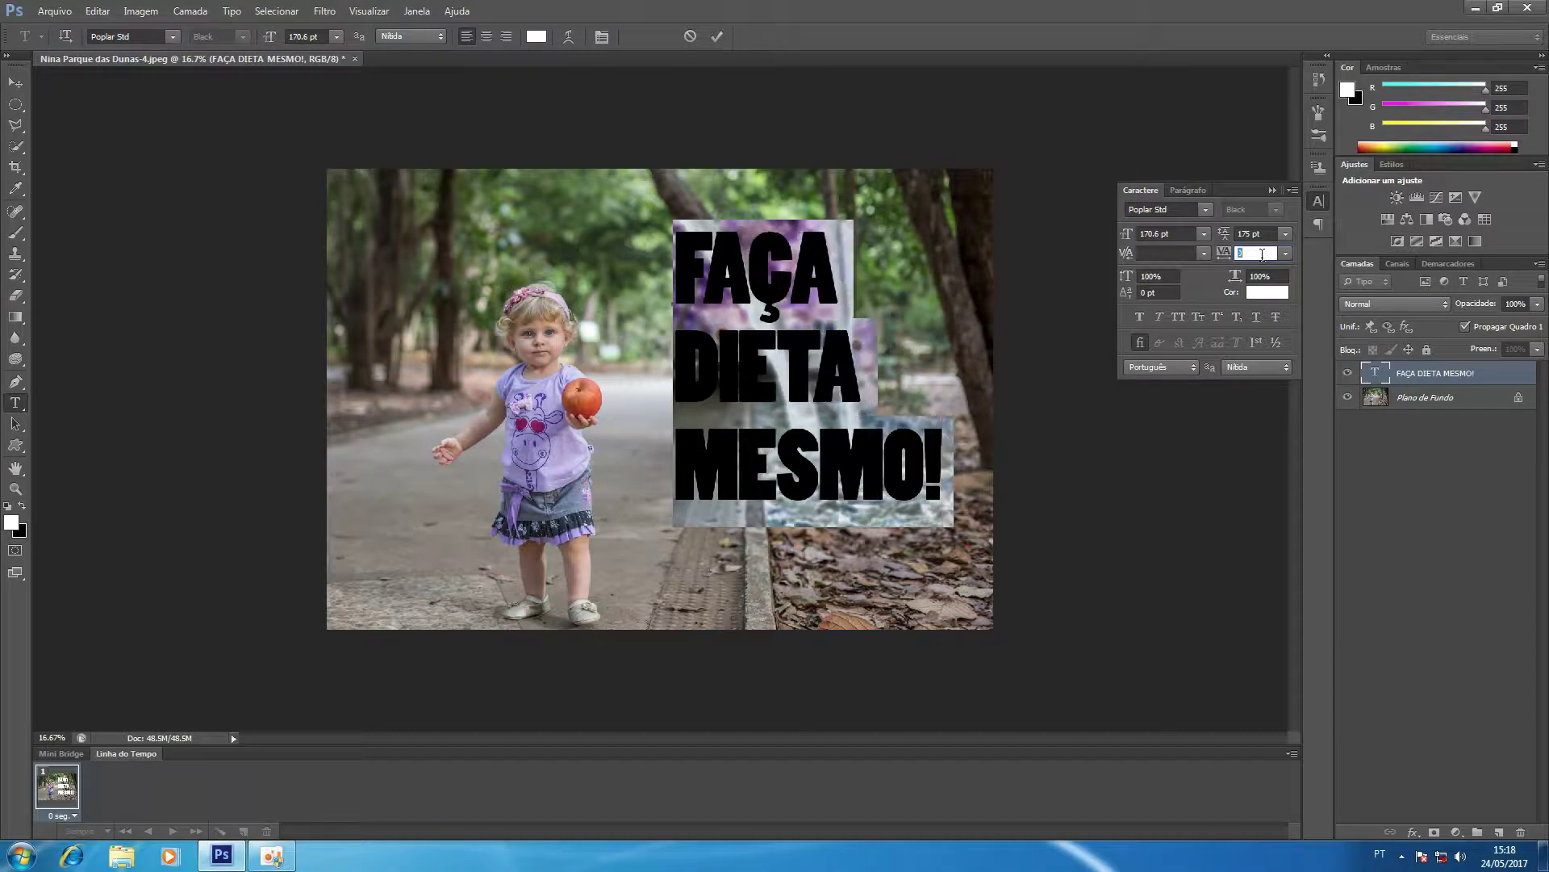
{"action": "scroll", "coordinate": [1263, 253], "scroll_direction": "down", "scroll_amount": 1}
{"action": "scroll", "coordinate": [1263, 253], "scroll_direction": "down", "scroll_amount": 1}
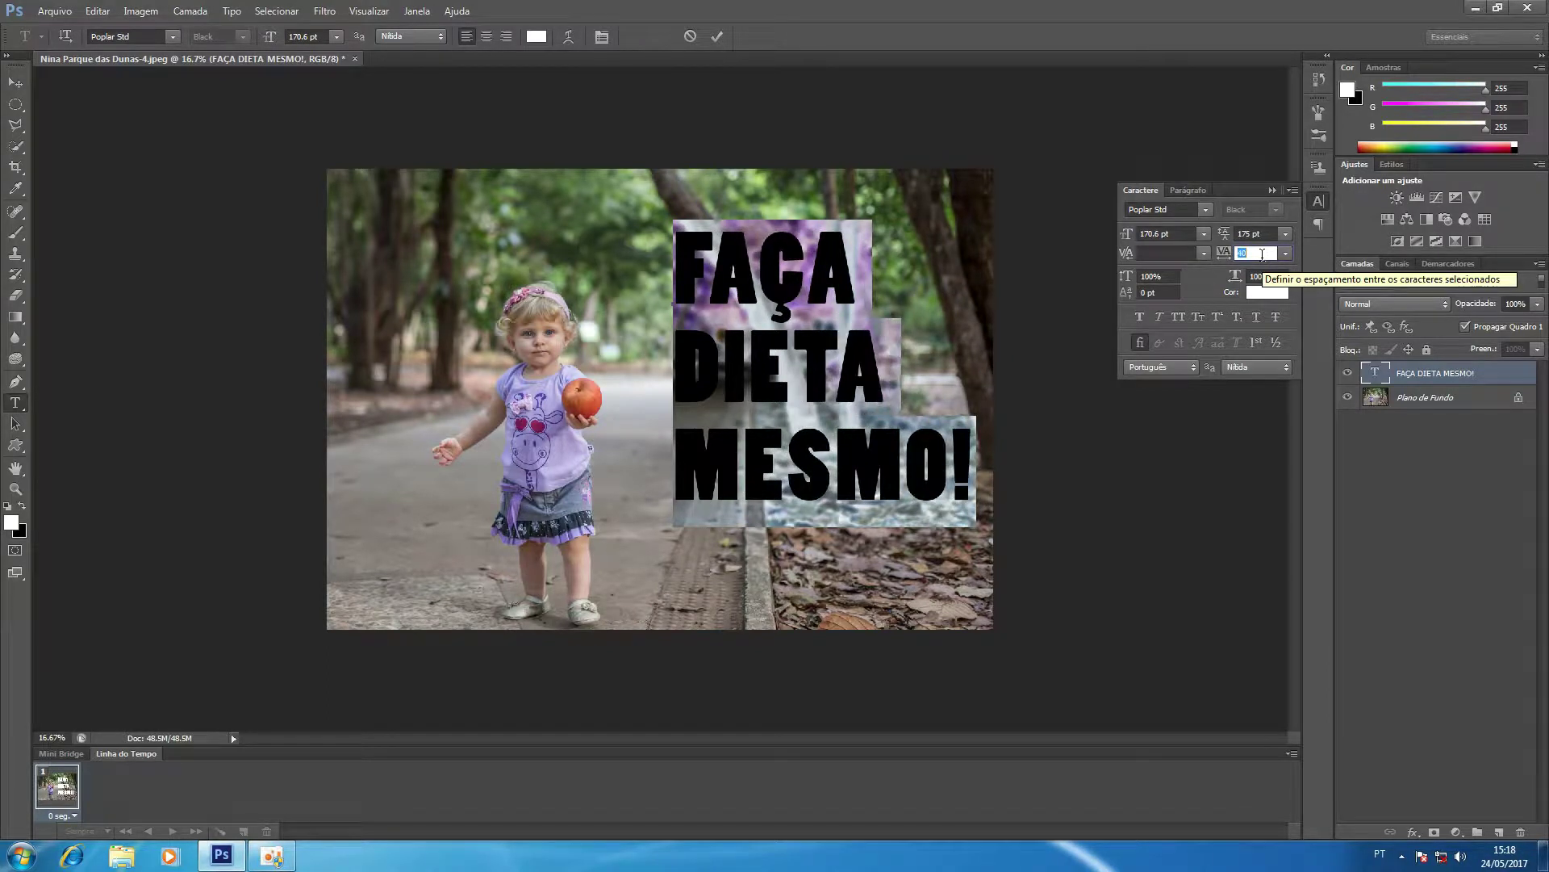
Step: Try -10 and -120 kerning between E and T in DIETA
{"action": "left_click", "coordinate": [800, 350]}
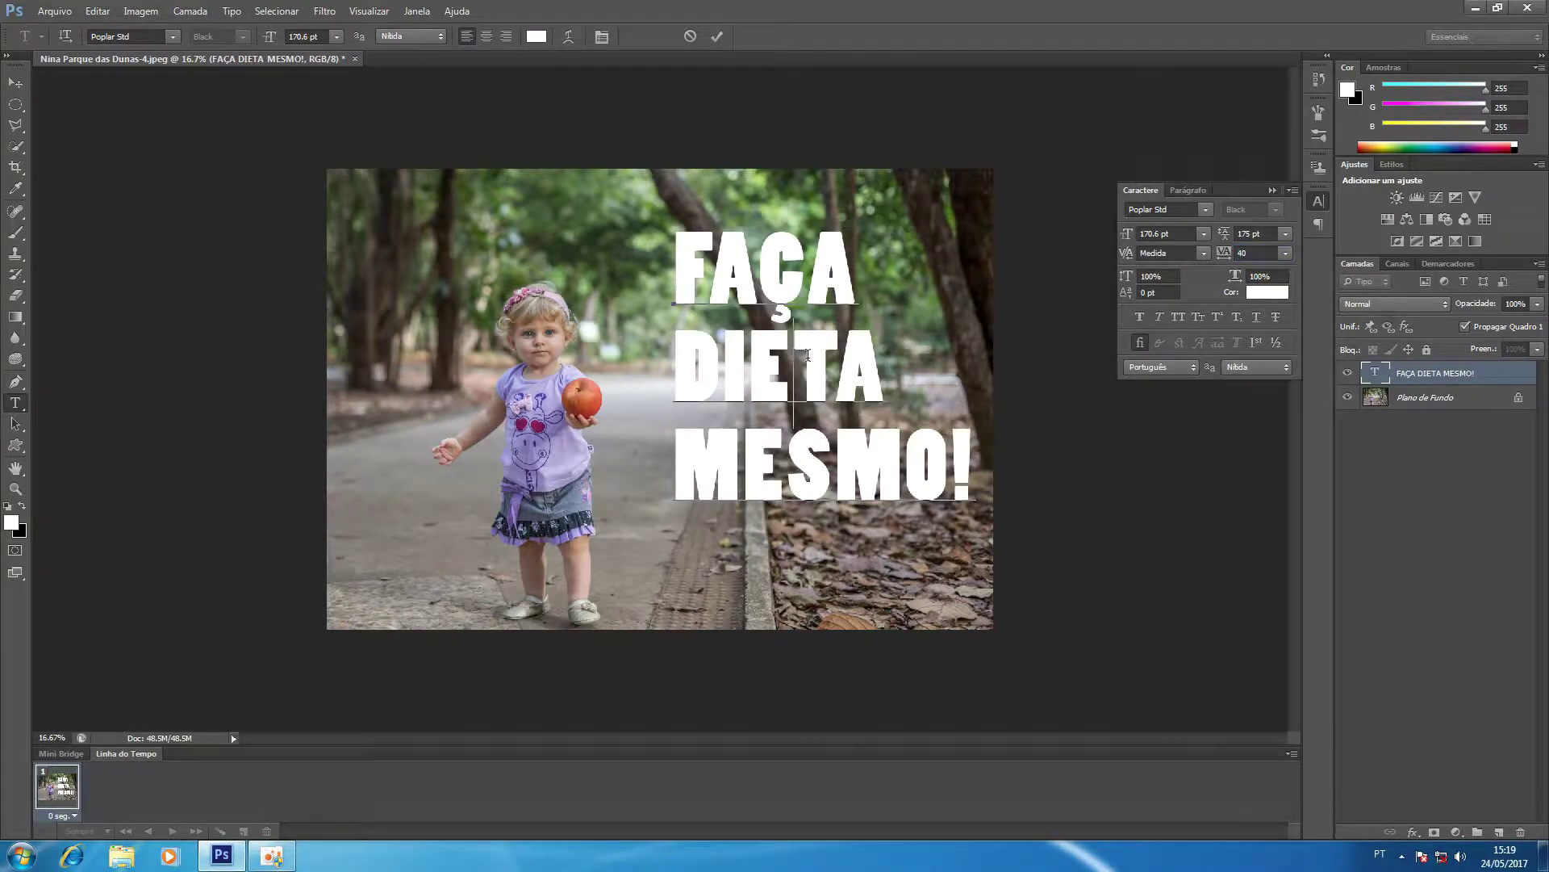
{"action": "left_click", "coordinate": [1170, 250]}
{"action": "type", "text": "-10"}
{"action": "key", "text": "Return"}
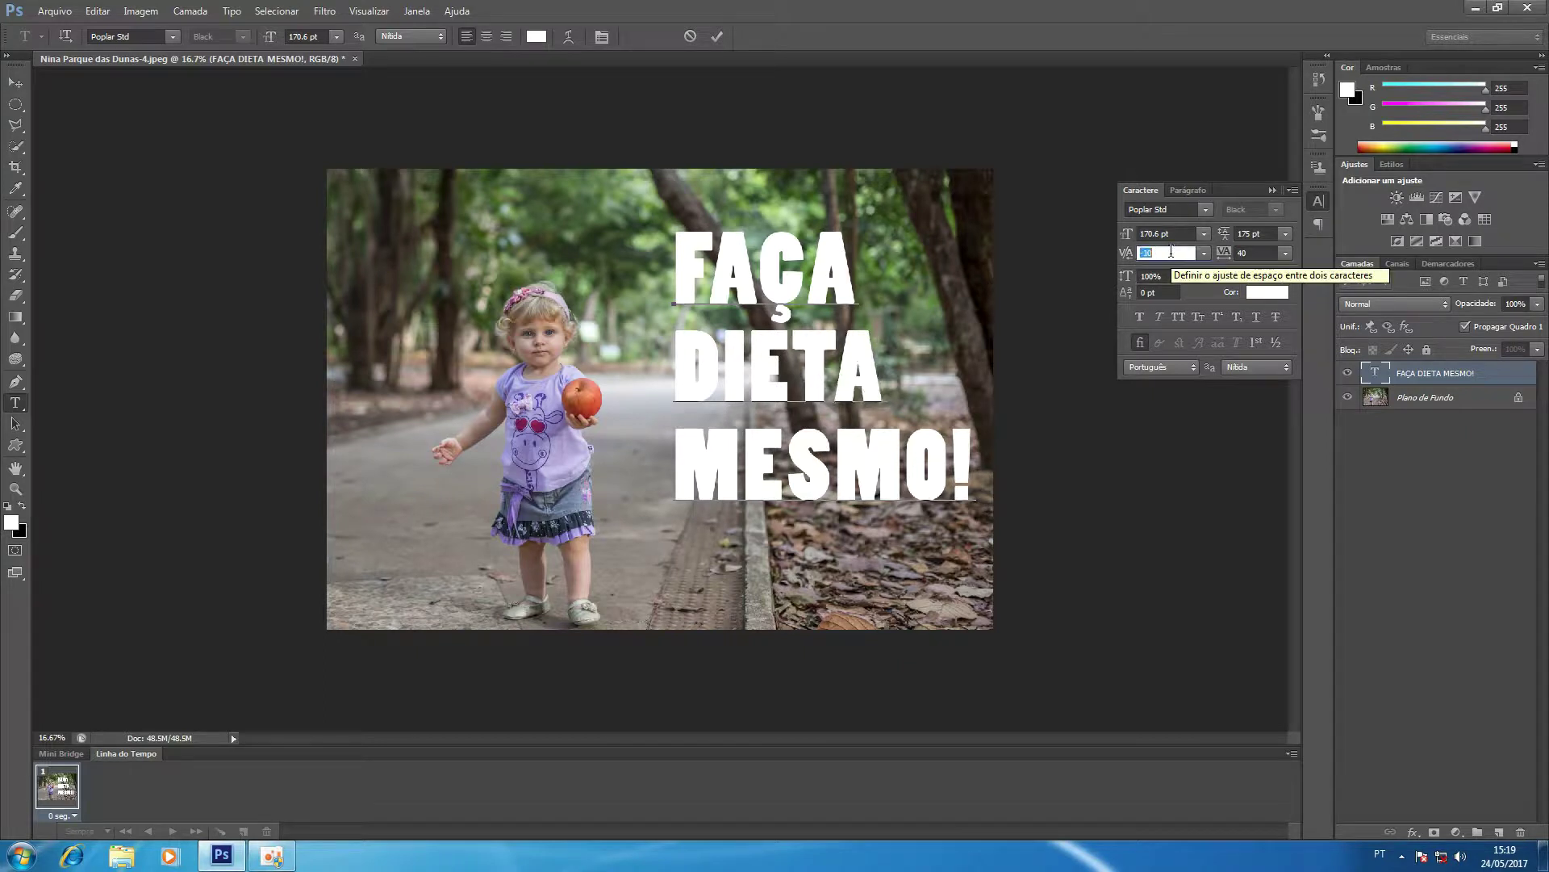
{"action": "type", "text": "-120"}
{"action": "key", "text": "Return"}
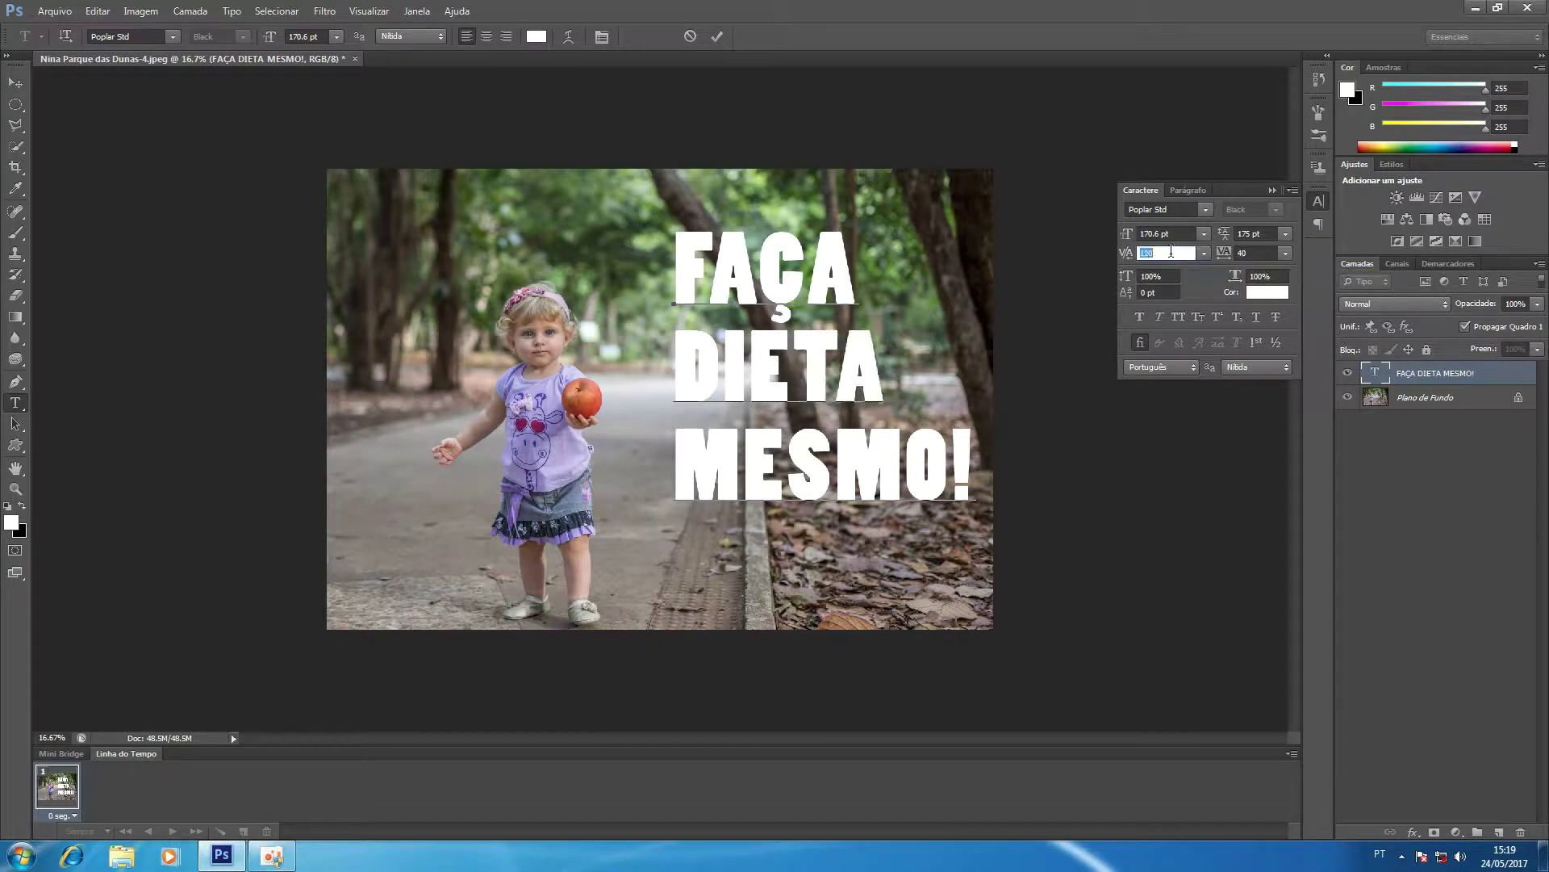
Step: Return the E–T kerning toward 0 and commit the text edits
{"action": "type", "text": "0"}
{"action": "key", "text": "Return"}
{"action": "key", "text": "Down"}
{"action": "key", "text": "Down"}
{"action": "key", "text": "Down"}
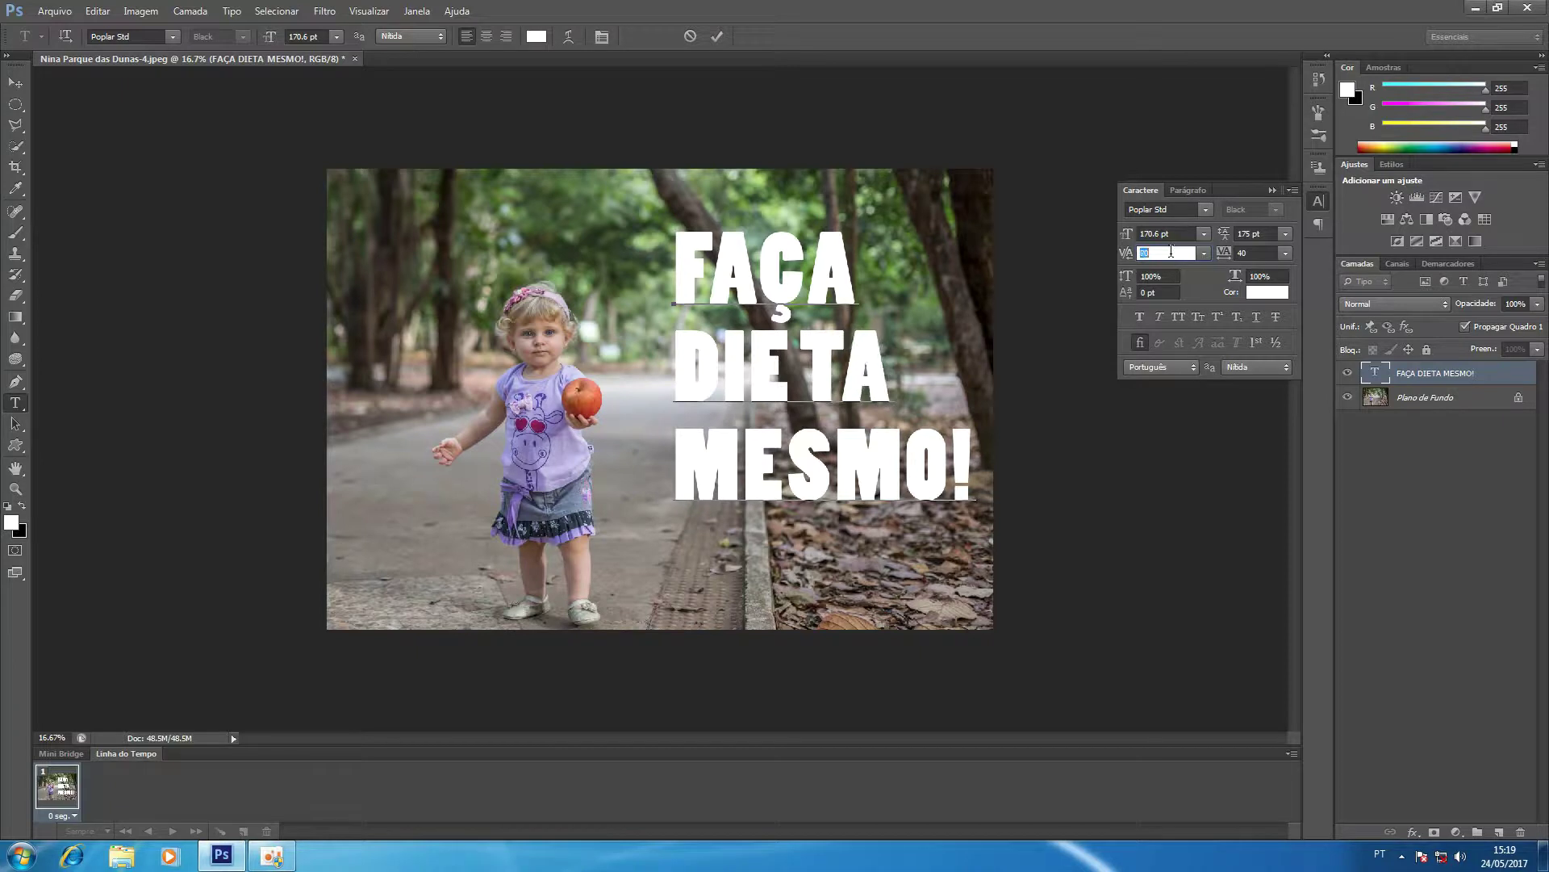
{"action": "key", "text": "Down"}
{"action": "key", "text": "Down"}
{"action": "key", "text": "Down"}
{"action": "key", "text": "BackSpace"}
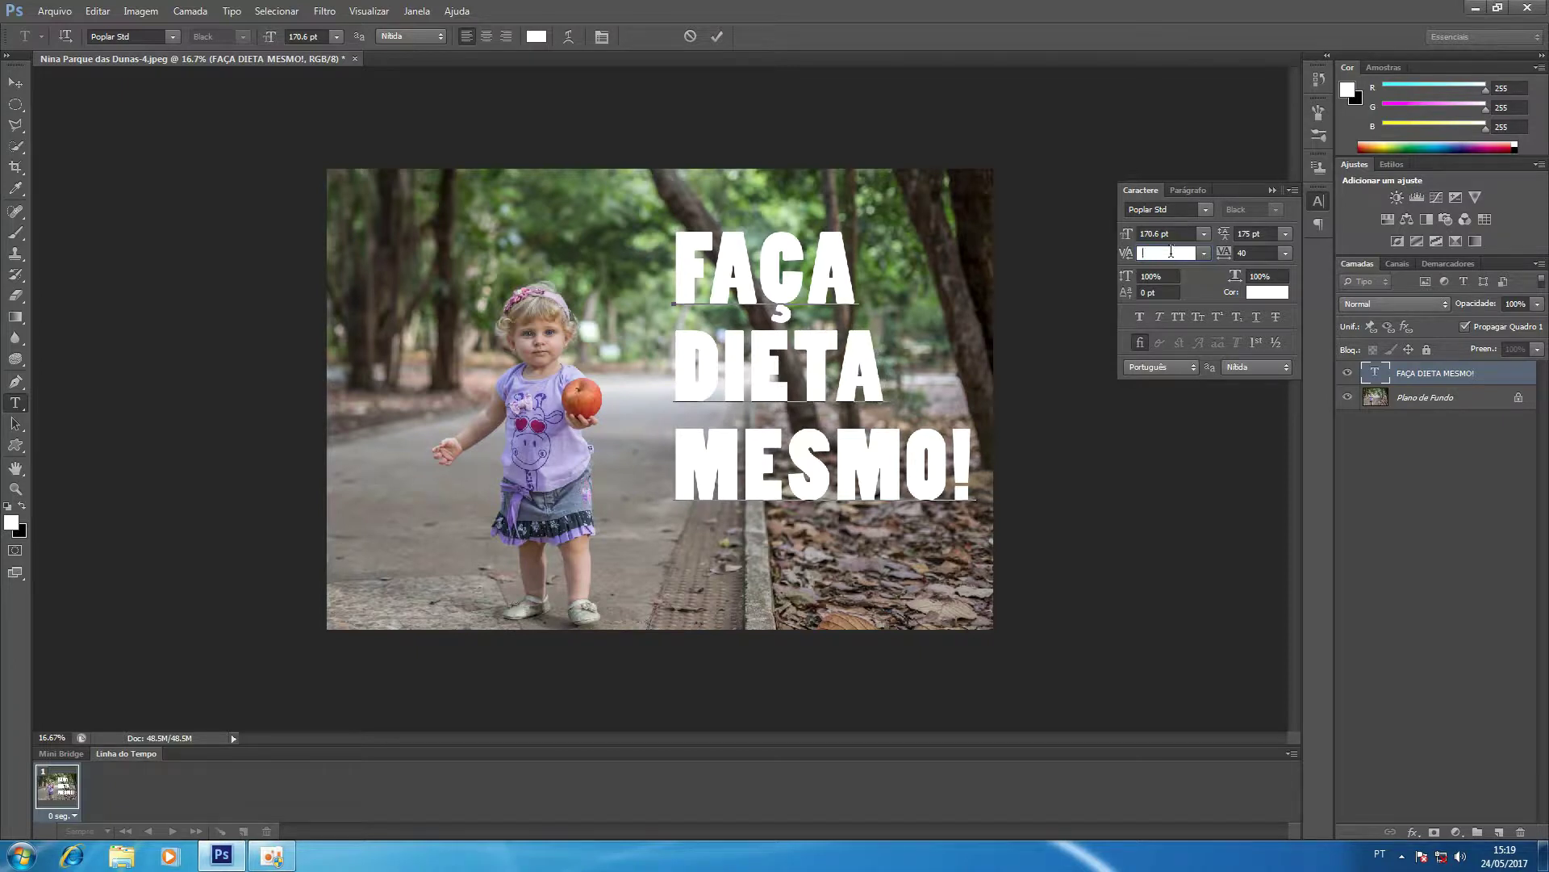
{"action": "key", "text": "Return"}
{"action": "key", "text": "ctrl+Return"}
{"action": "key", "text": "v"}
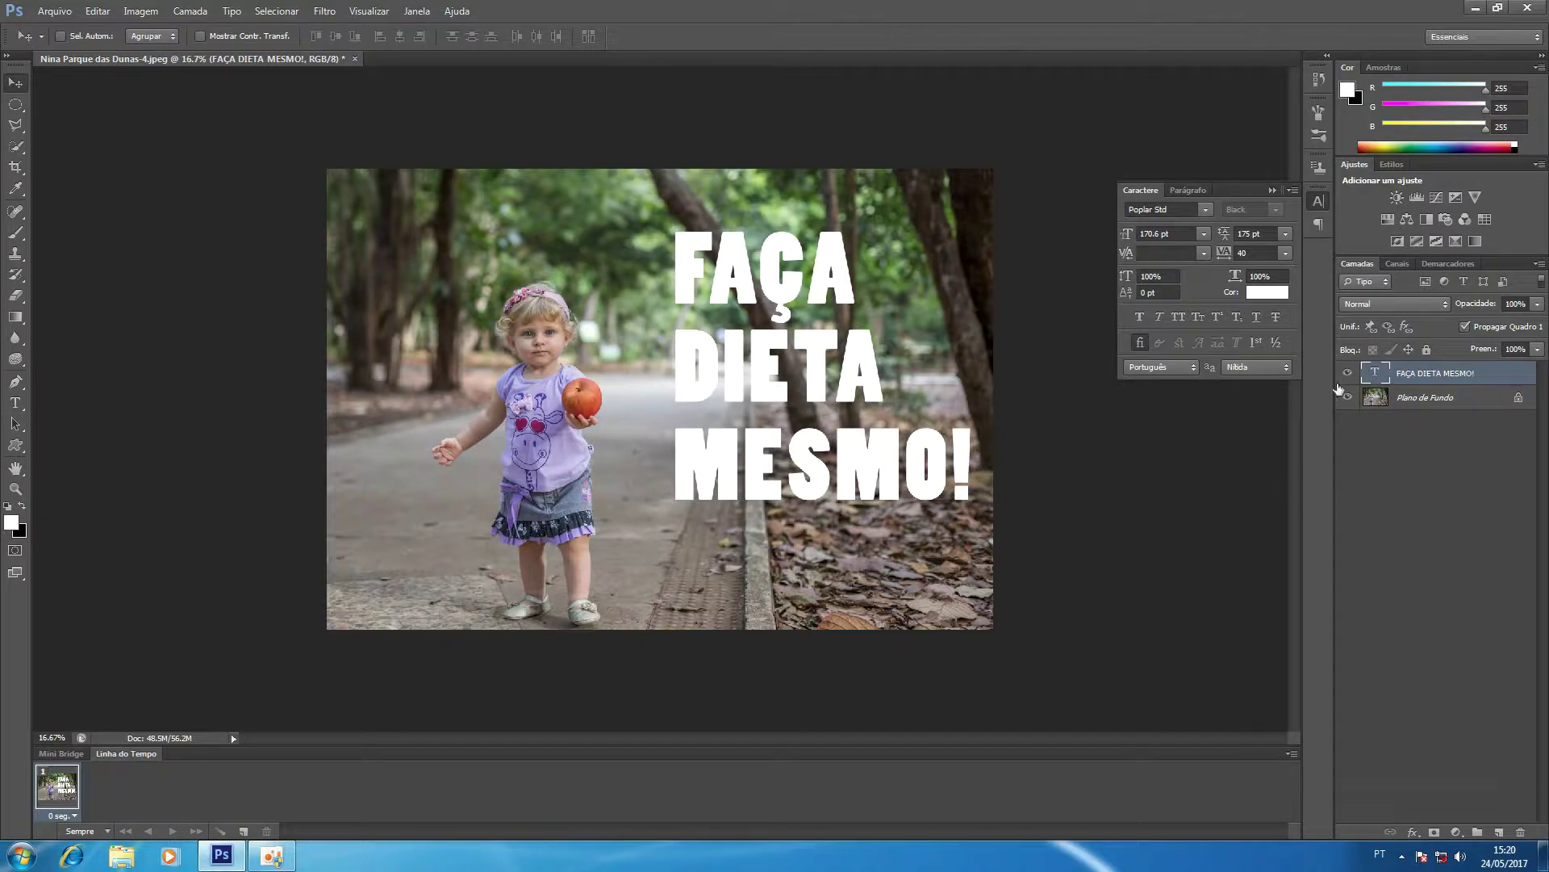
Step: Add Bevel & Emboss with Contour and Texture plus a 32 px black Stroke
{"action": "left_click", "coordinate": [1413, 829]}
{"action": "left_click", "coordinate": [1425, 631]}
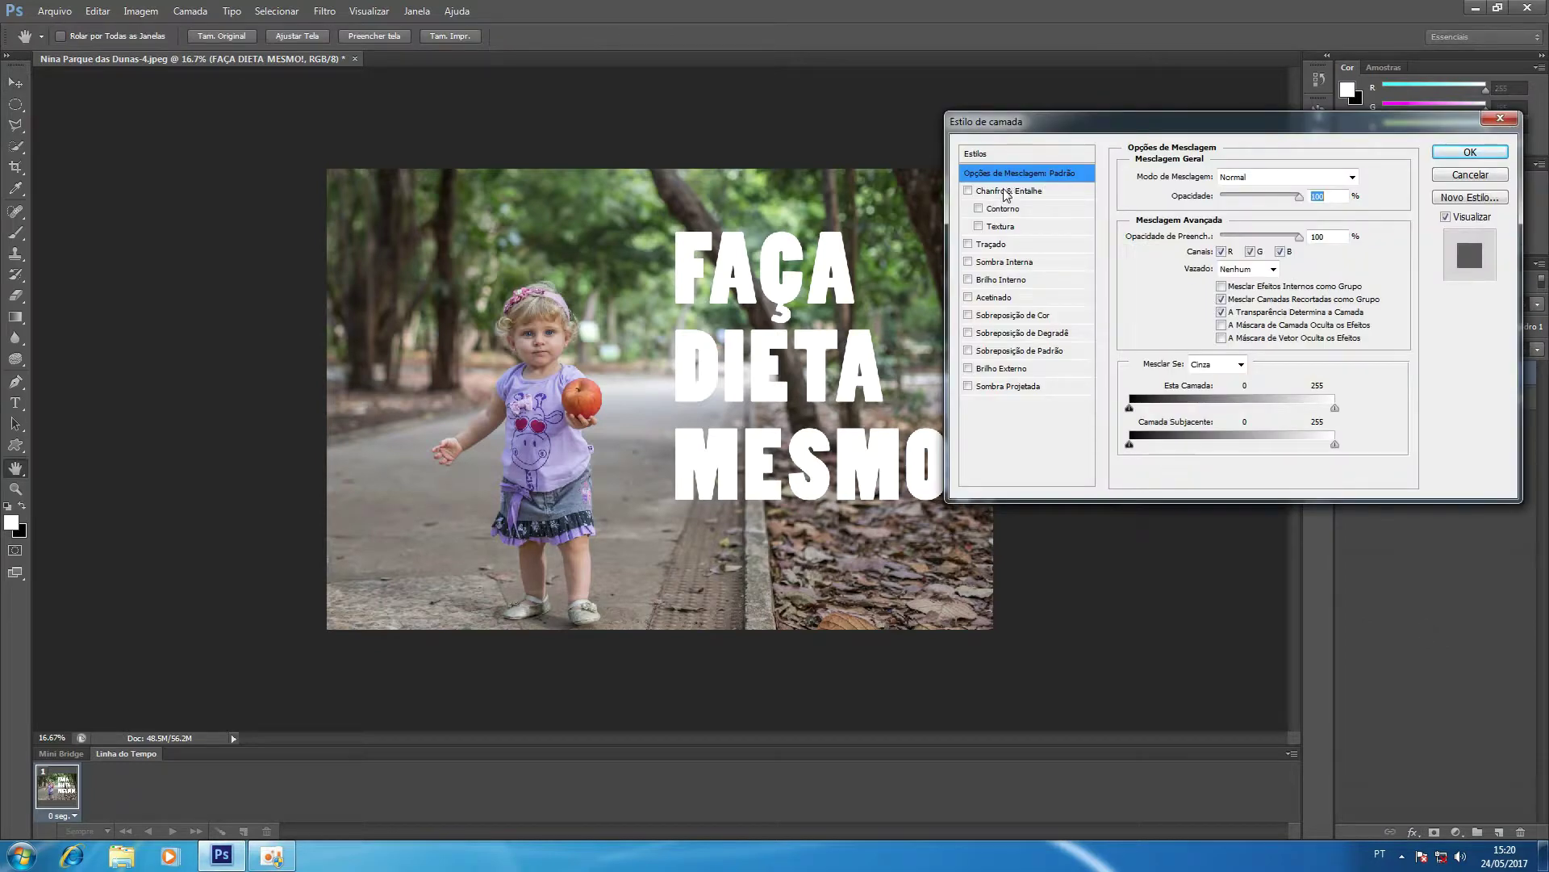
{"action": "left_click", "coordinate": [1005, 192]}
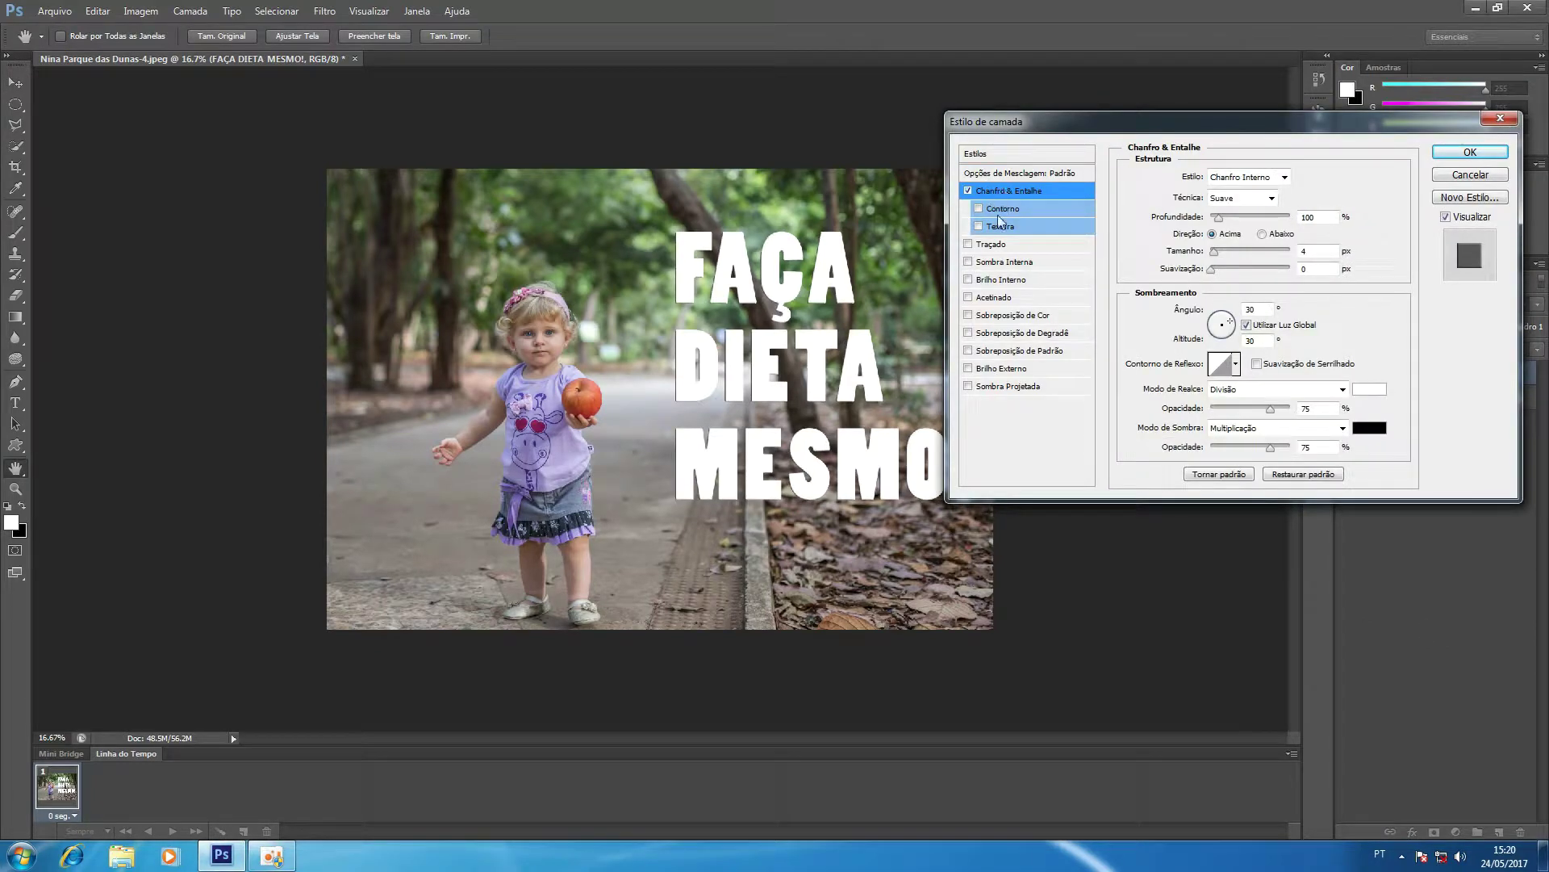
{"action": "left_click", "coordinate": [1004, 207]}
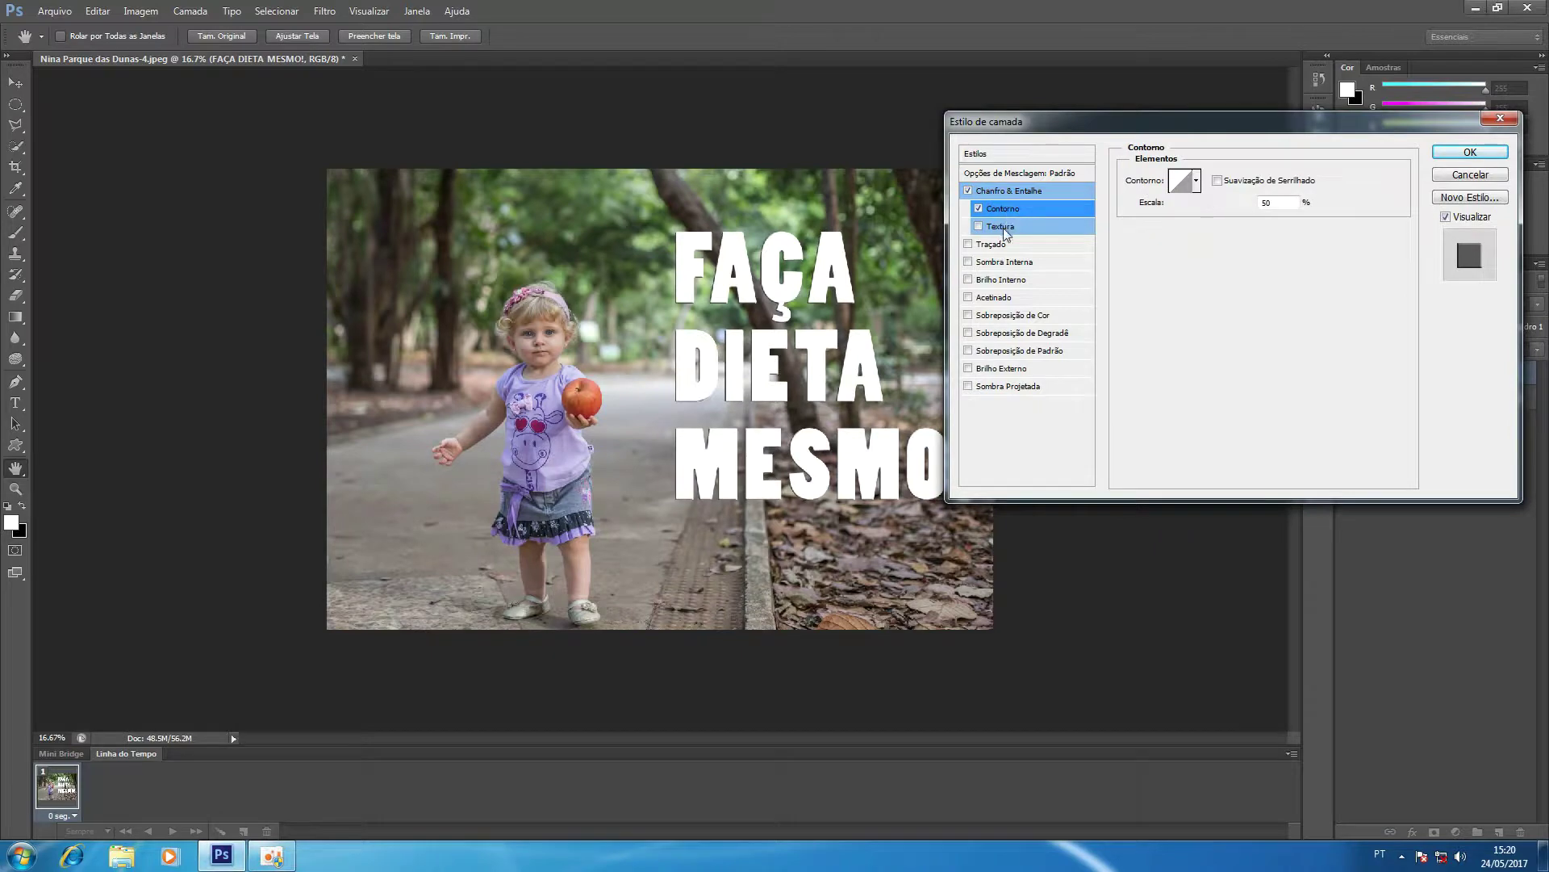
{"action": "left_click", "coordinate": [1004, 227]}
{"action": "left_click", "coordinate": [993, 244]}
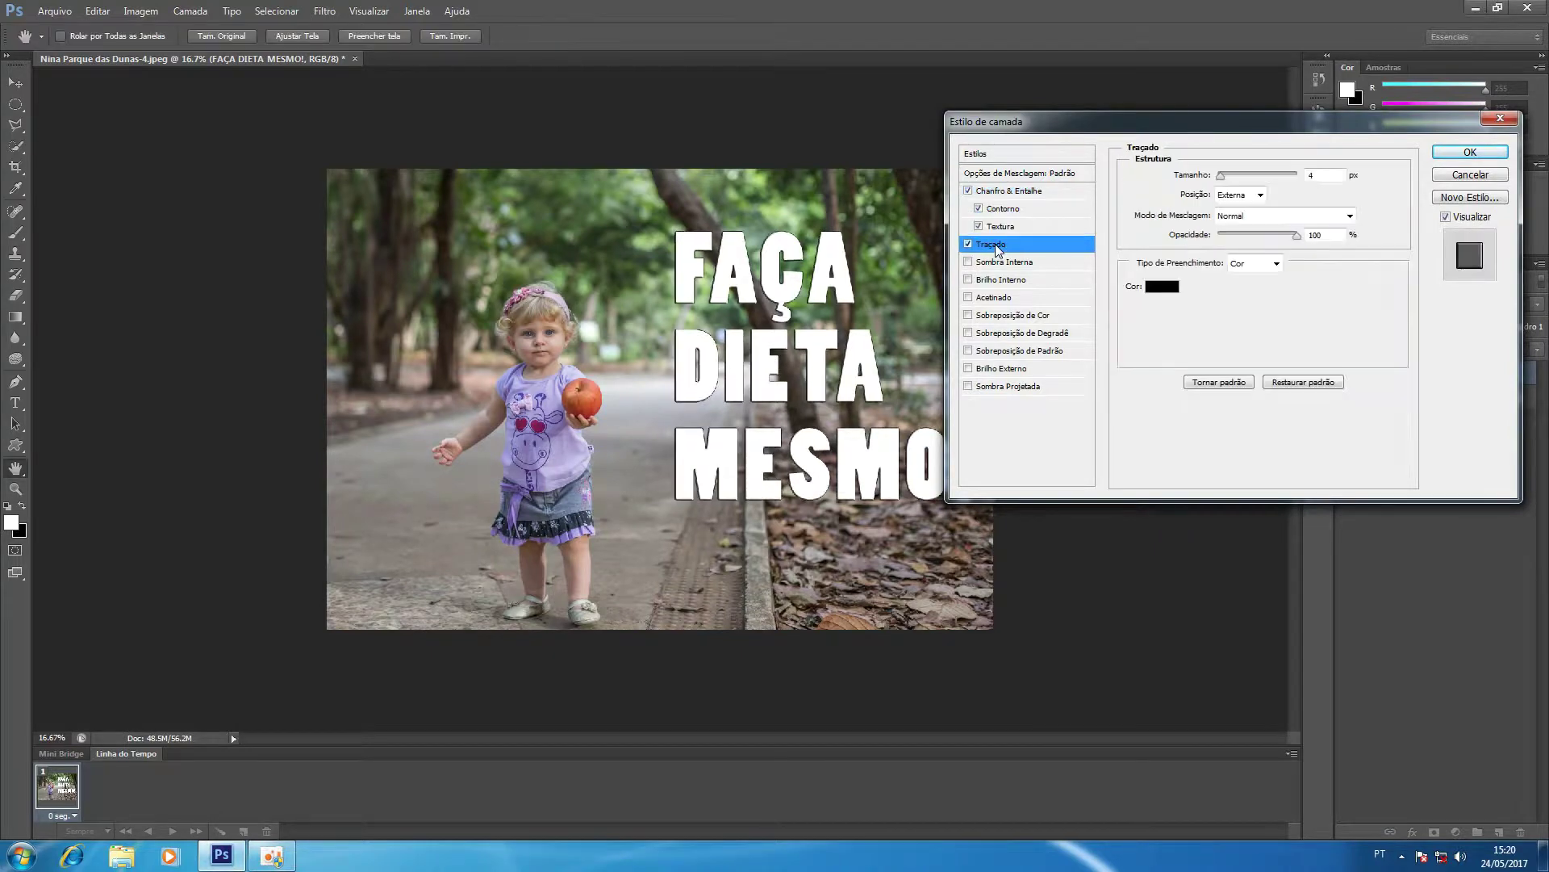
{"action": "left_click", "coordinate": [1246, 174]}
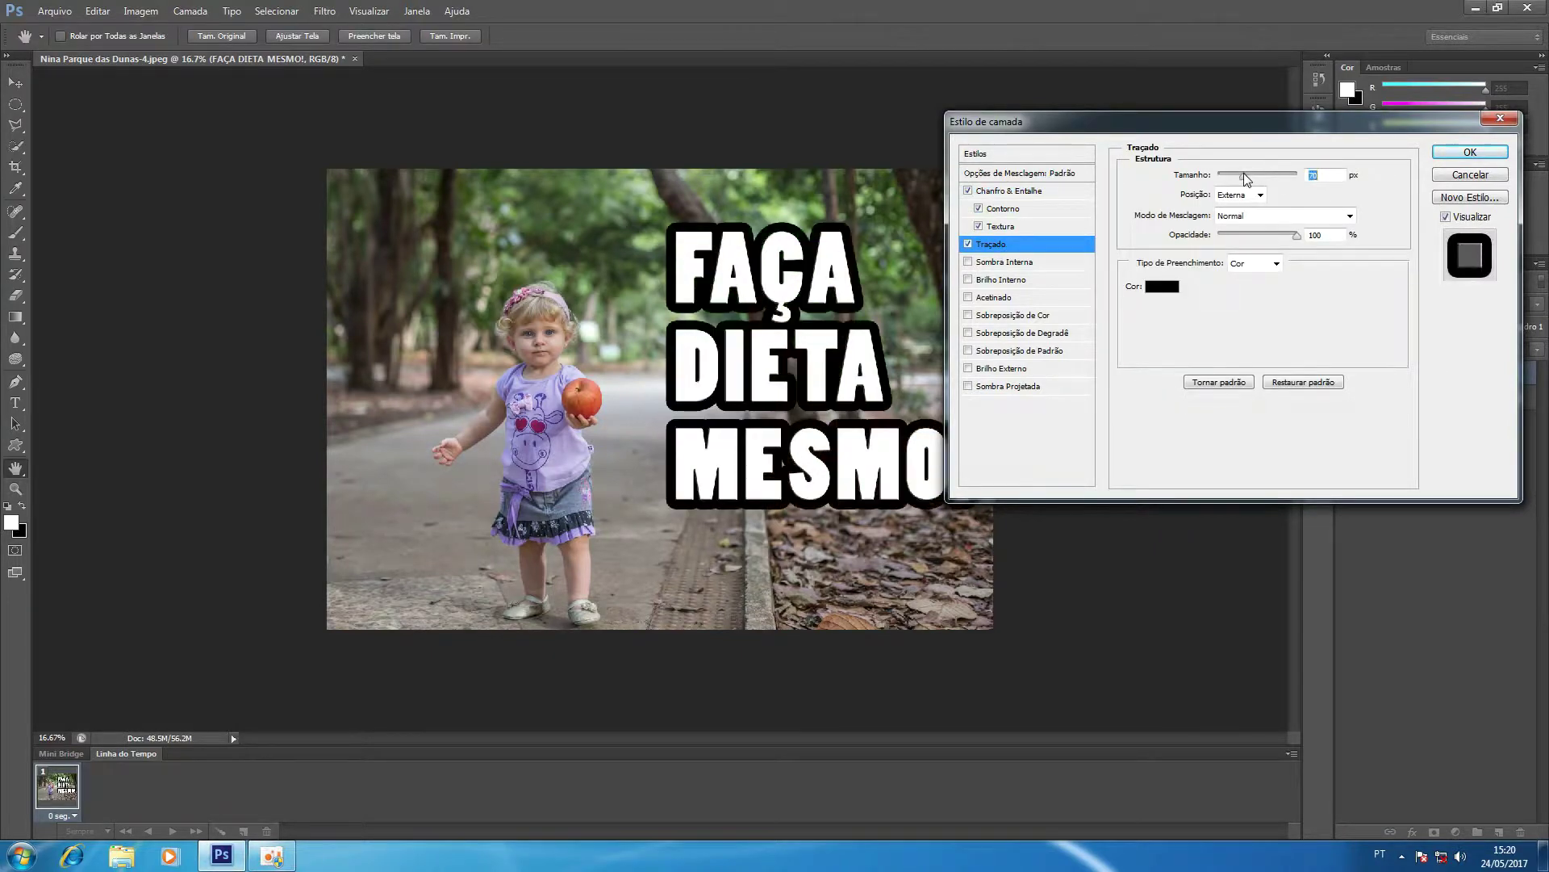
{"action": "left_click_drag", "start_coordinate": [1247, 178], "coordinate": [1234, 177]}
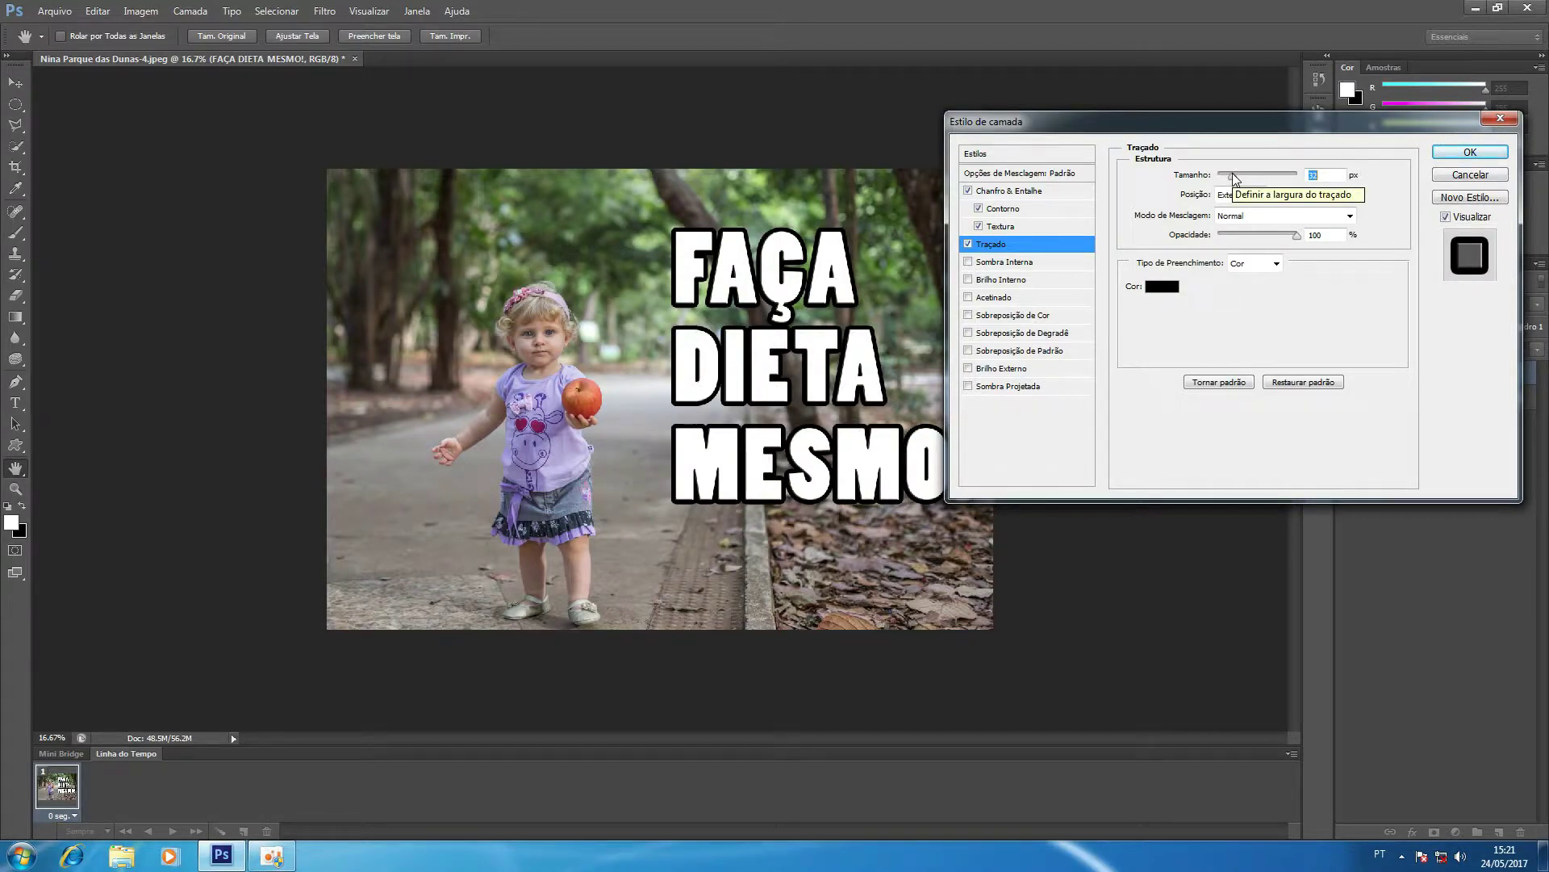
{"action": "left_click", "coordinate": [1457, 152]}
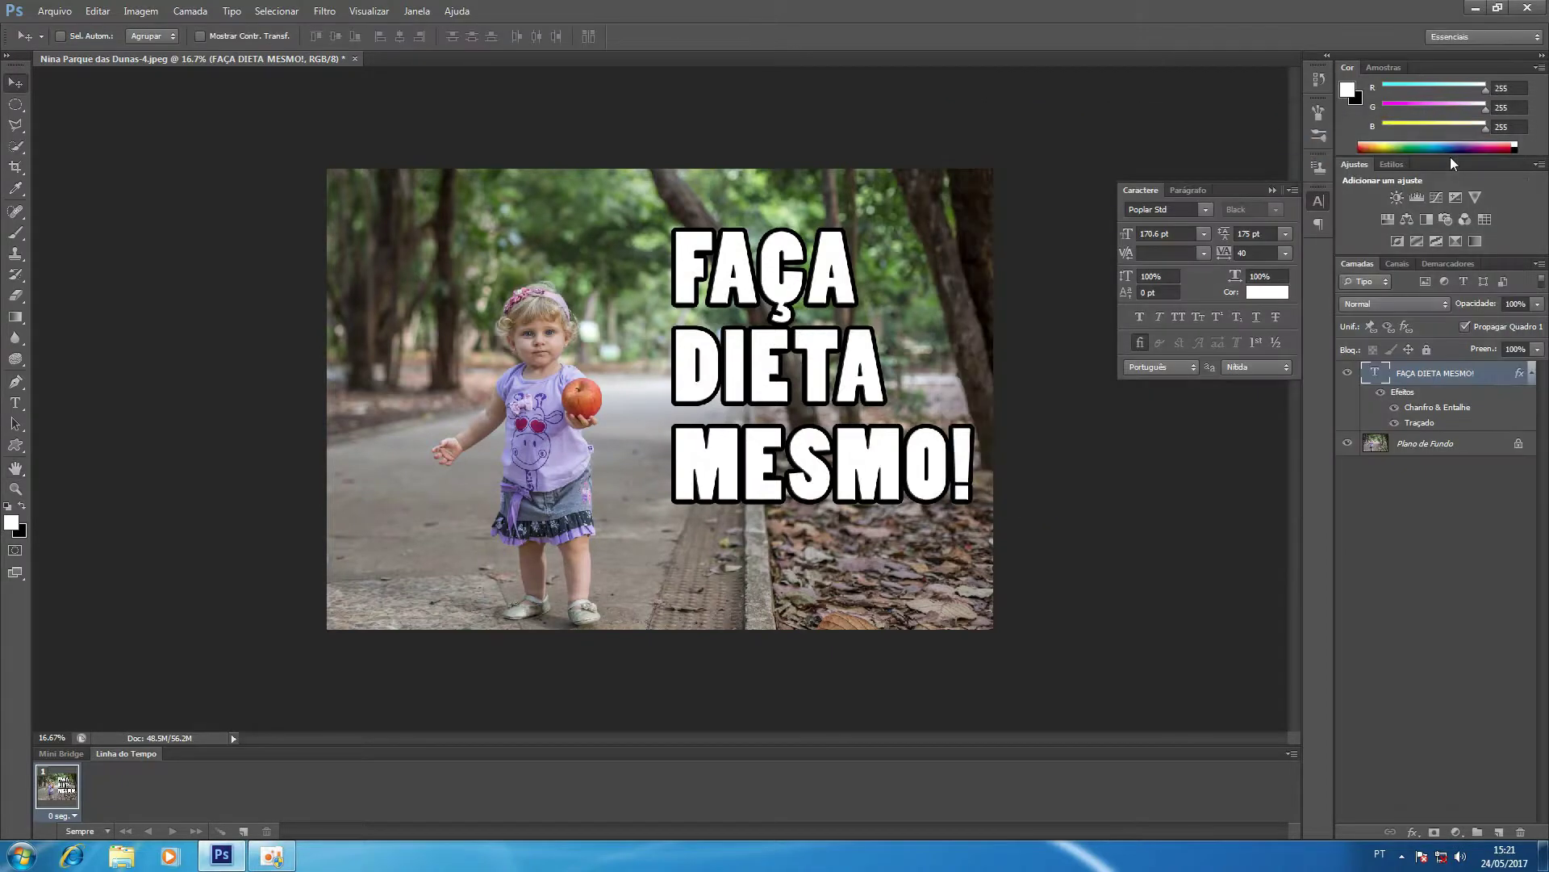